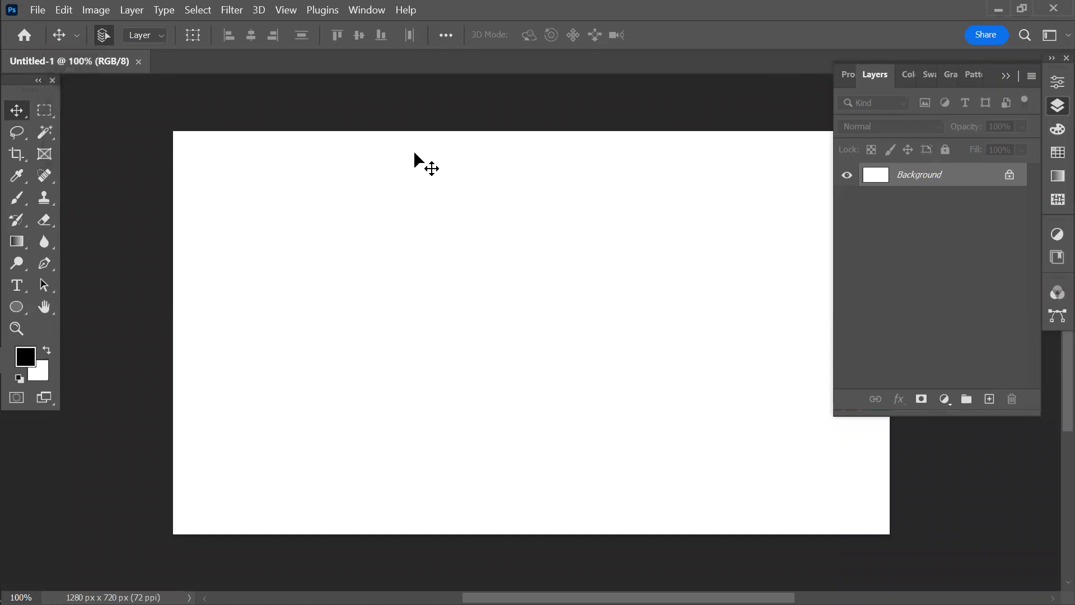
# - Collapse the expanded Layers panel to free the canvas area
pyautogui.click(1013, 72)
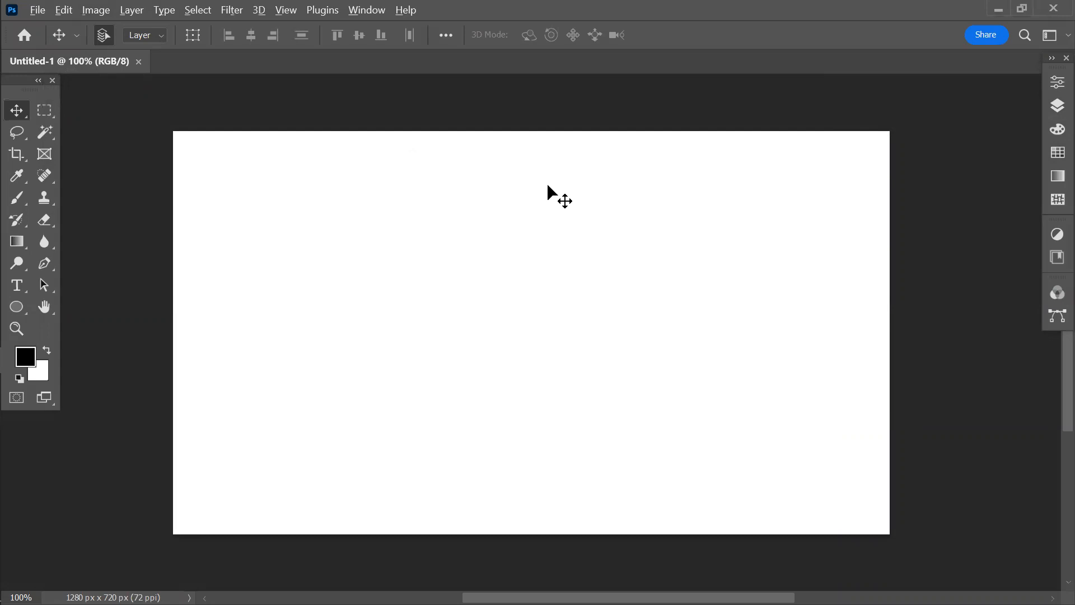
pyautogui.hotkey('alt', 'Tab')
pyautogui.hotkey('alt', 'Tab')
# - Open the Pexels photo 1689731 of the woman in a black coat and sunglasses from the Downloads folder
pyautogui.click(44, 15)
pyautogui.click(39, 14)
pyautogui.click(38, 12)
pyautogui.click(58, 44)
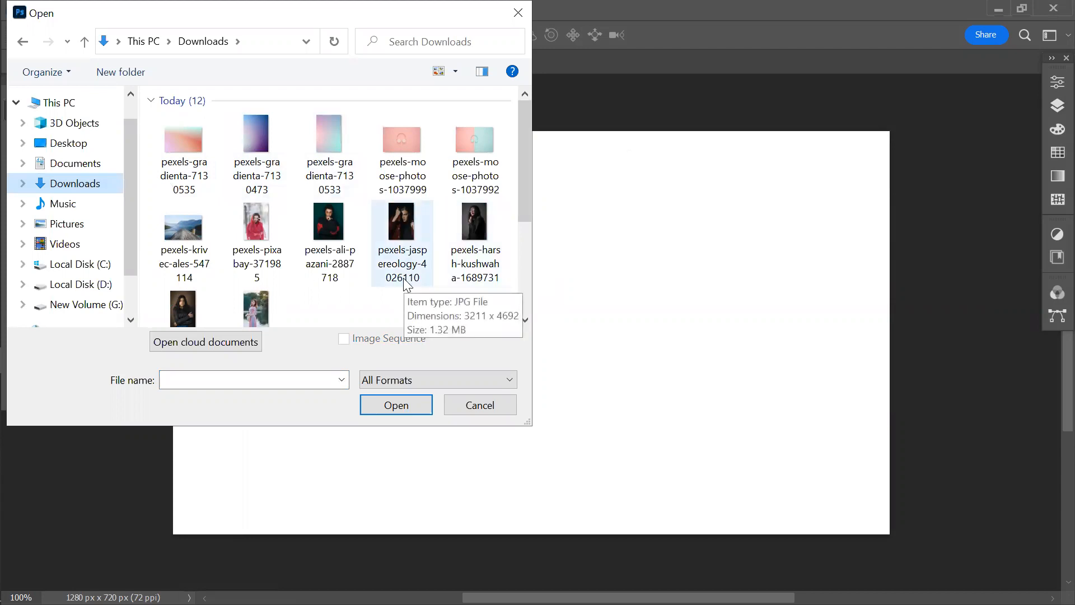
pyautogui.click(483, 219)
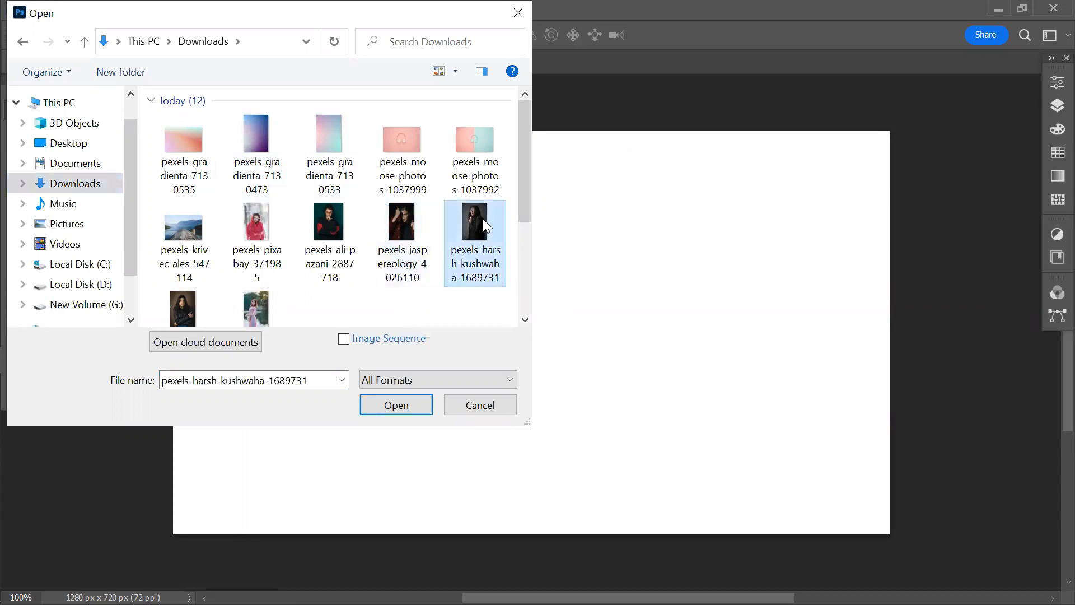
pyautogui.click(404, 405)
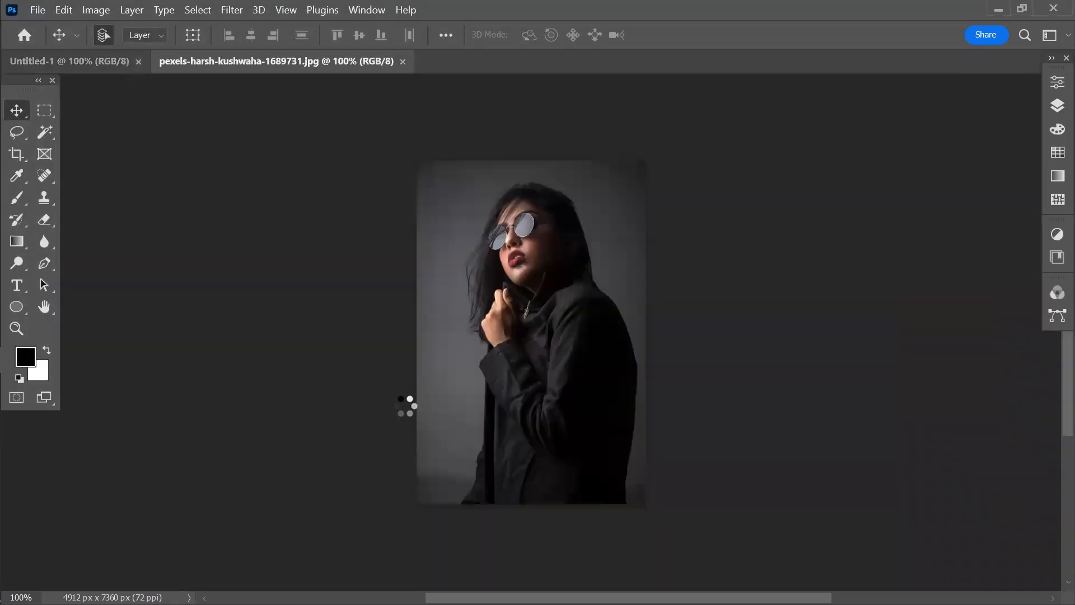
pyautogui.click(39, 10)
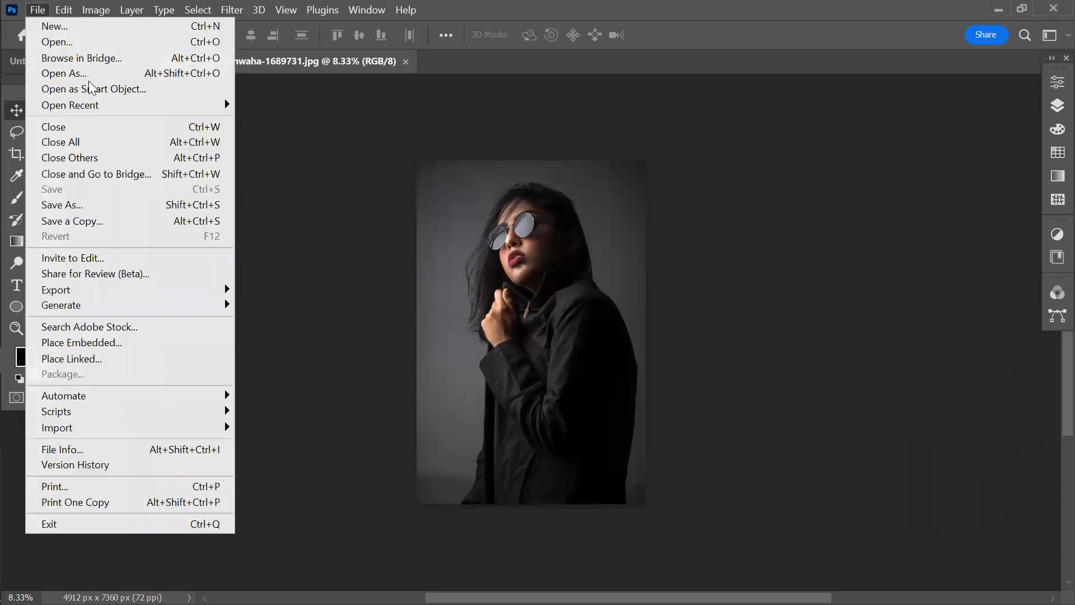
pyautogui.click(79, 43)
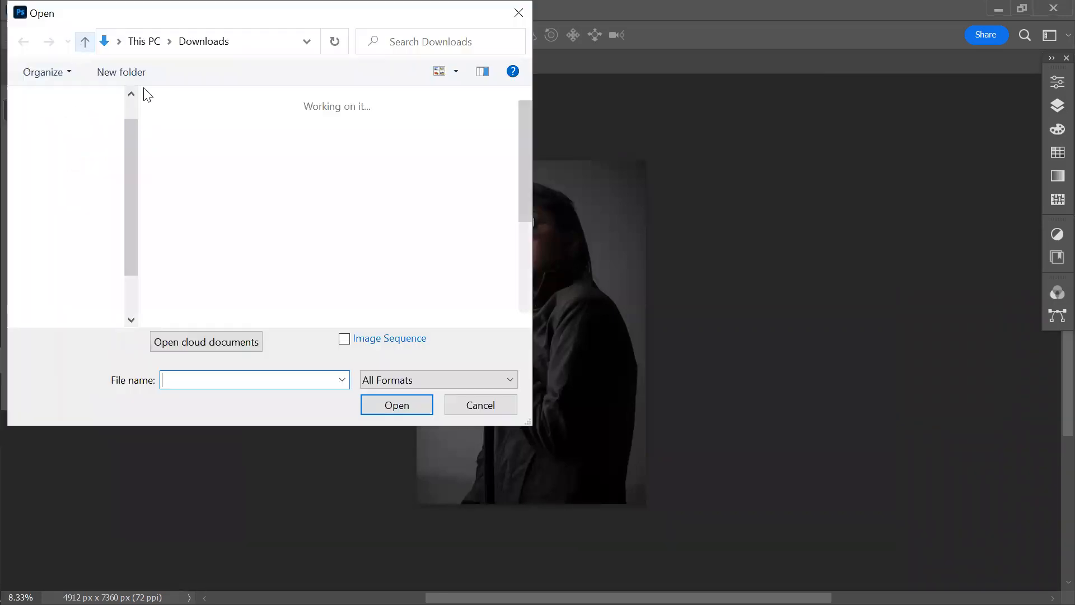
pyautogui.click(404, 253)
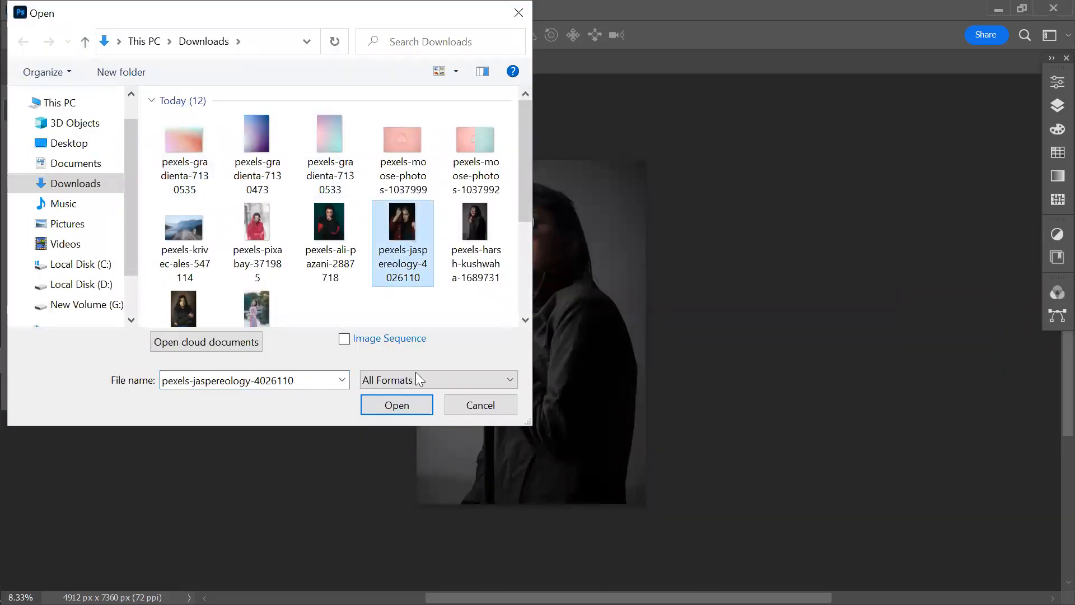
pyautogui.click(407, 401)
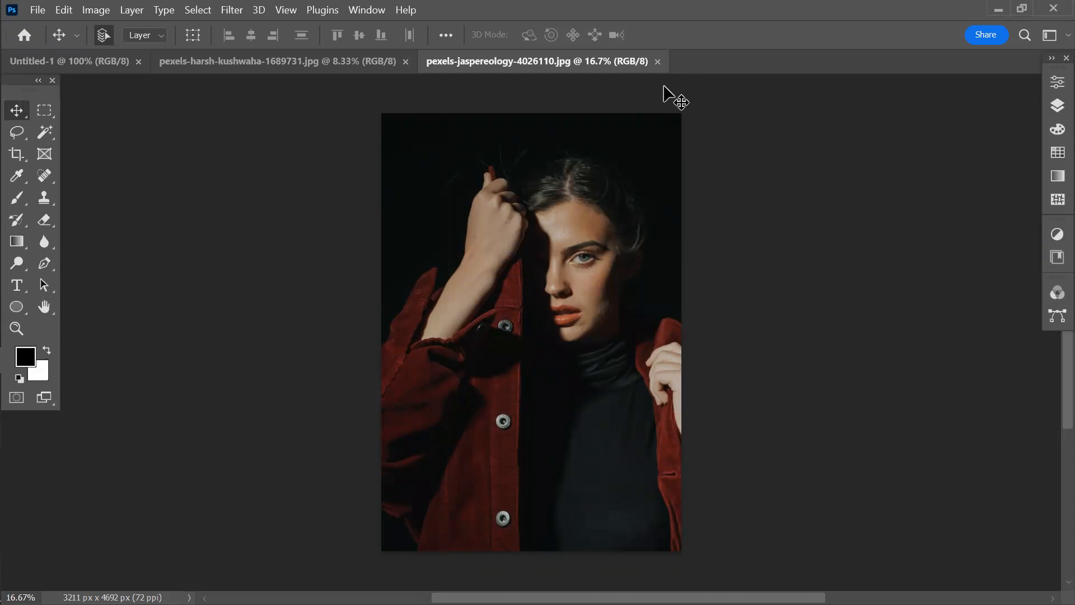
pyautogui.click(658, 61)
# - Open the image pexels-pixabay-371985 of the woman in a red shawl from the Downloads folder
pyautogui.click(38, 10)
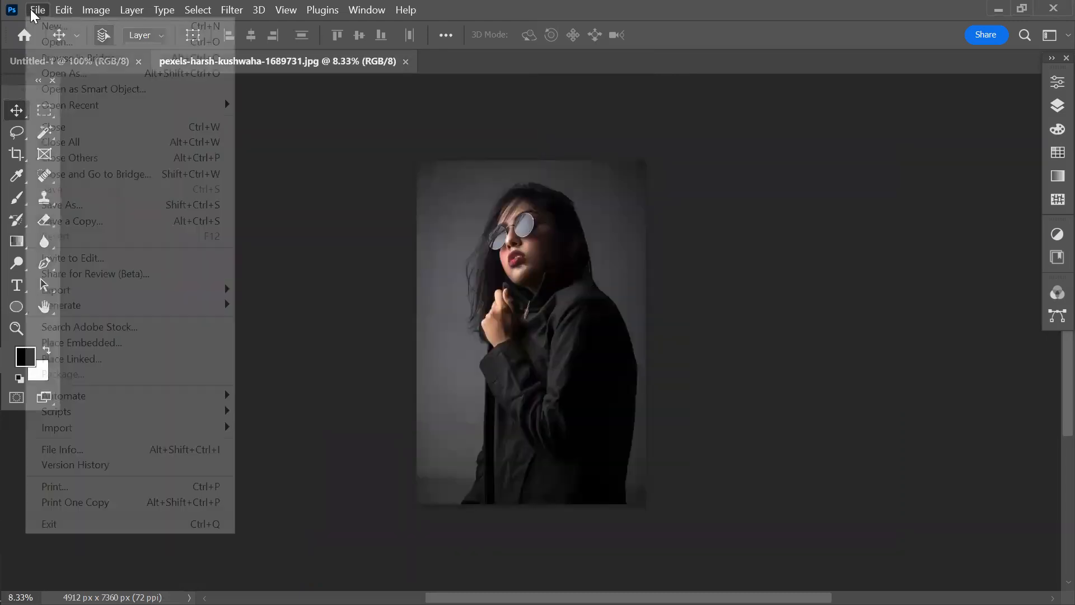
pyautogui.click(76, 46)
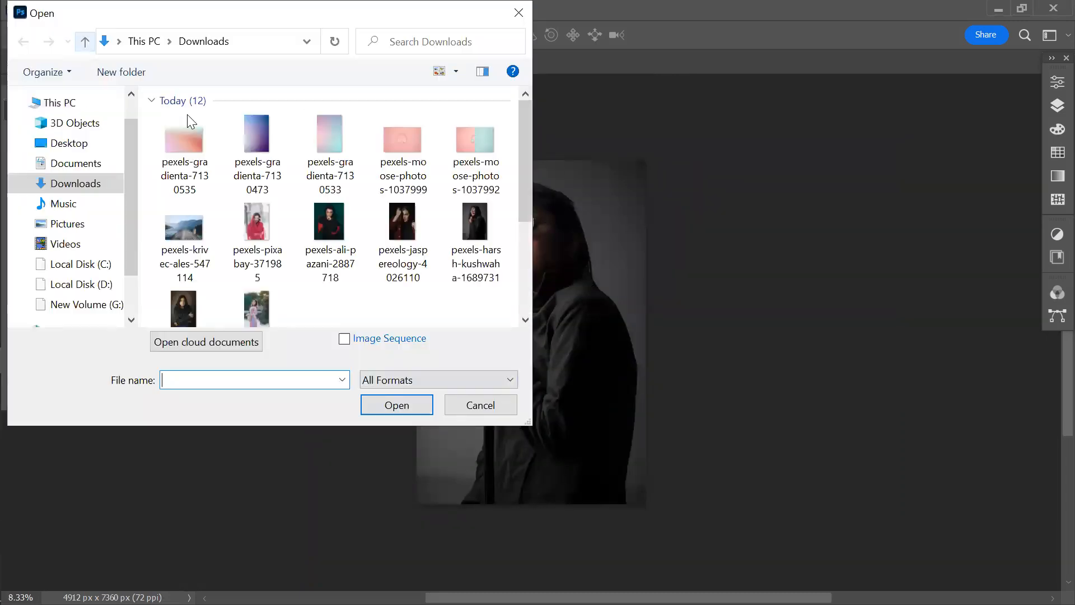
pyautogui.click(258, 227)
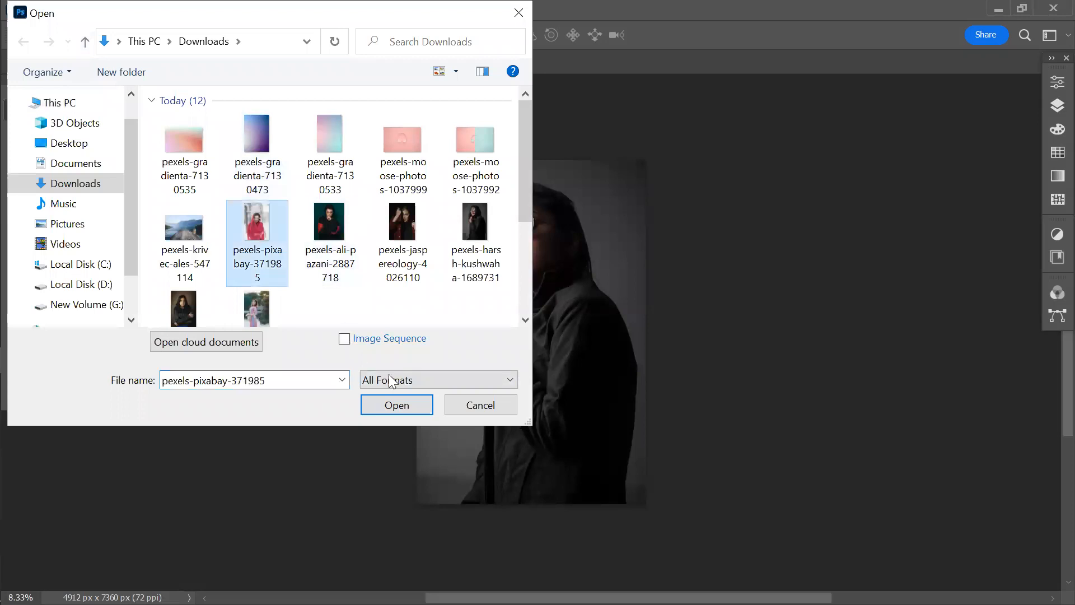
pyautogui.click(404, 404)
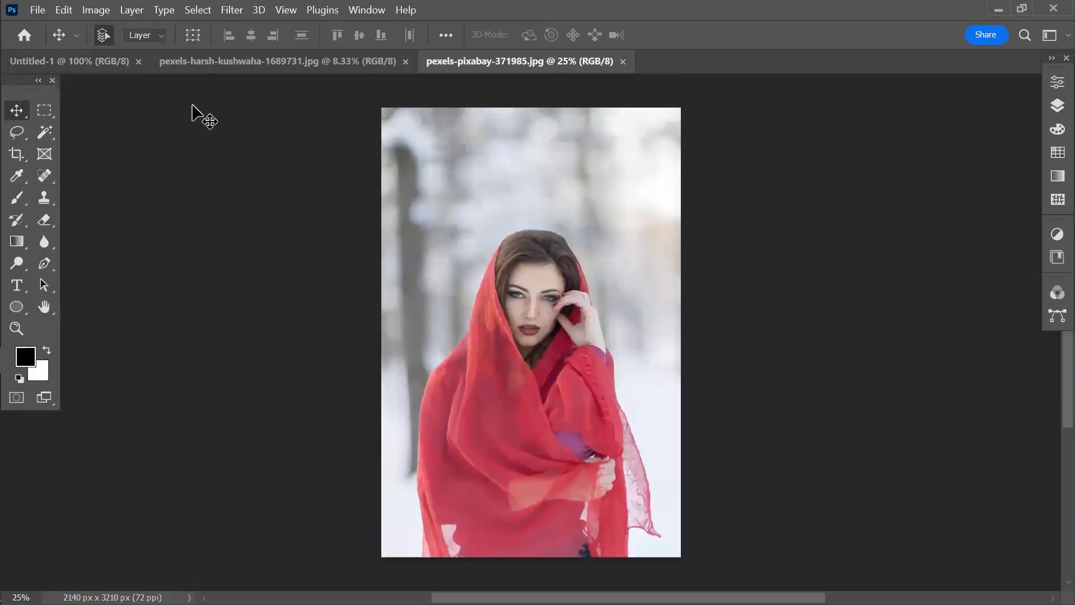
# - Open the Pexels photo 2887718 of the person in a black beanie and orange glasses from Downloads
pyautogui.click(38, 11)
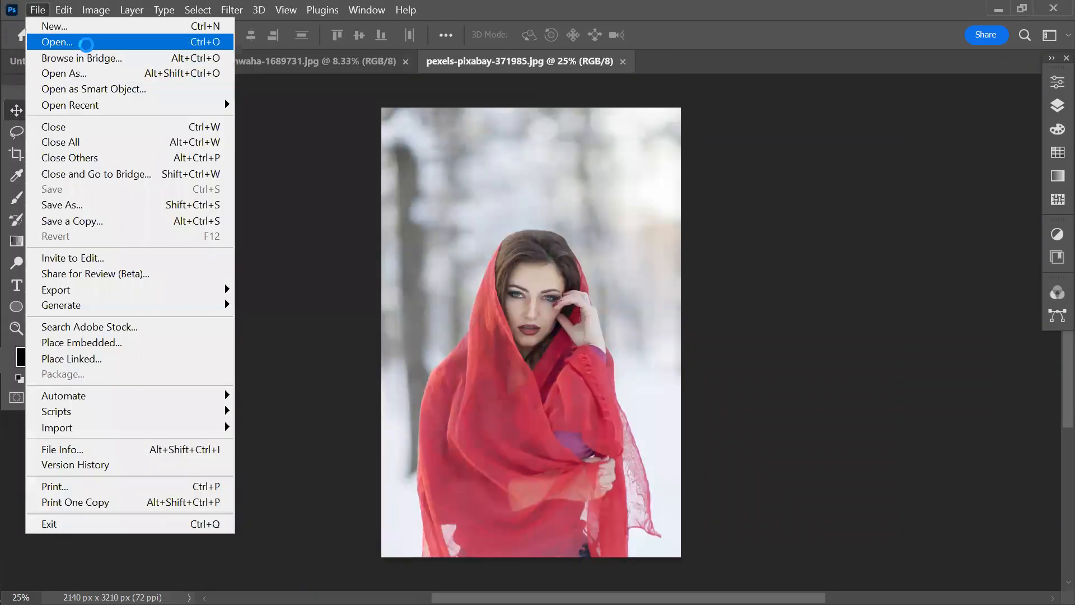
pyautogui.click(86, 43)
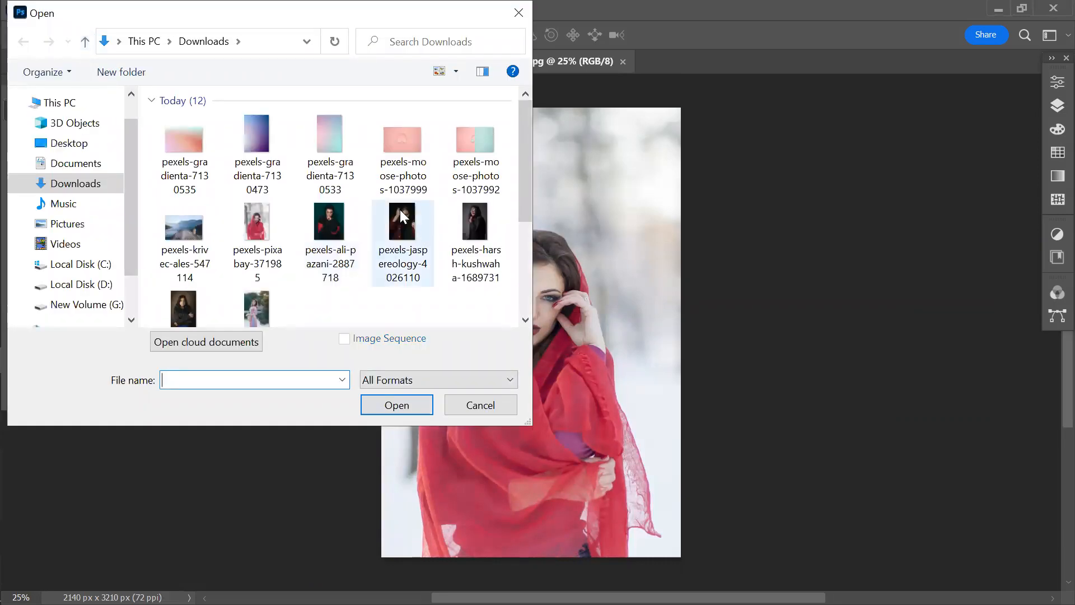
pyautogui.click(400, 209)
pyautogui.click(322, 207)
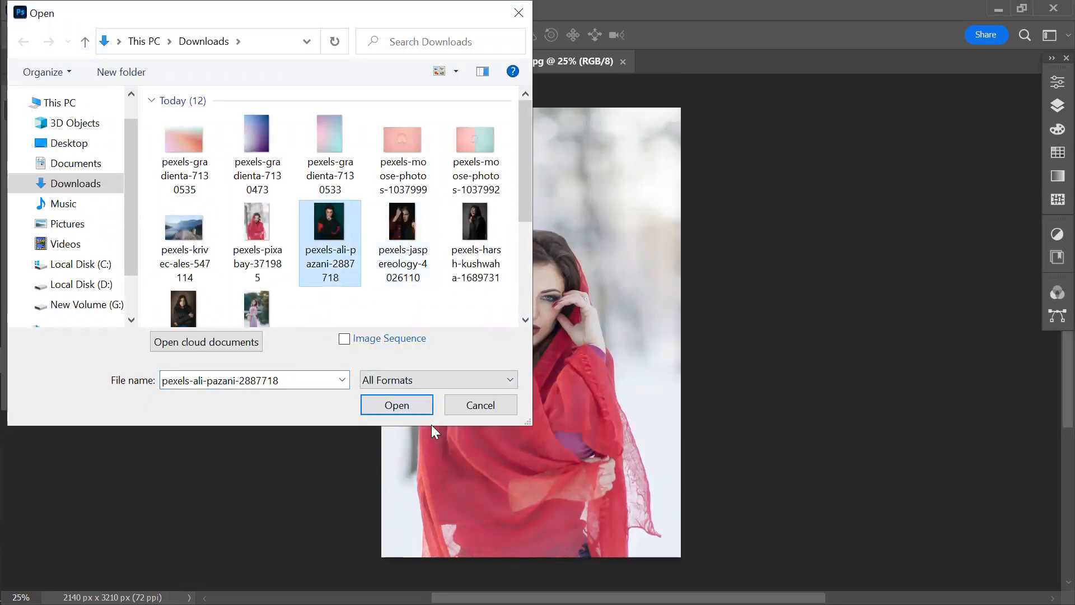
pyautogui.click(415, 406)
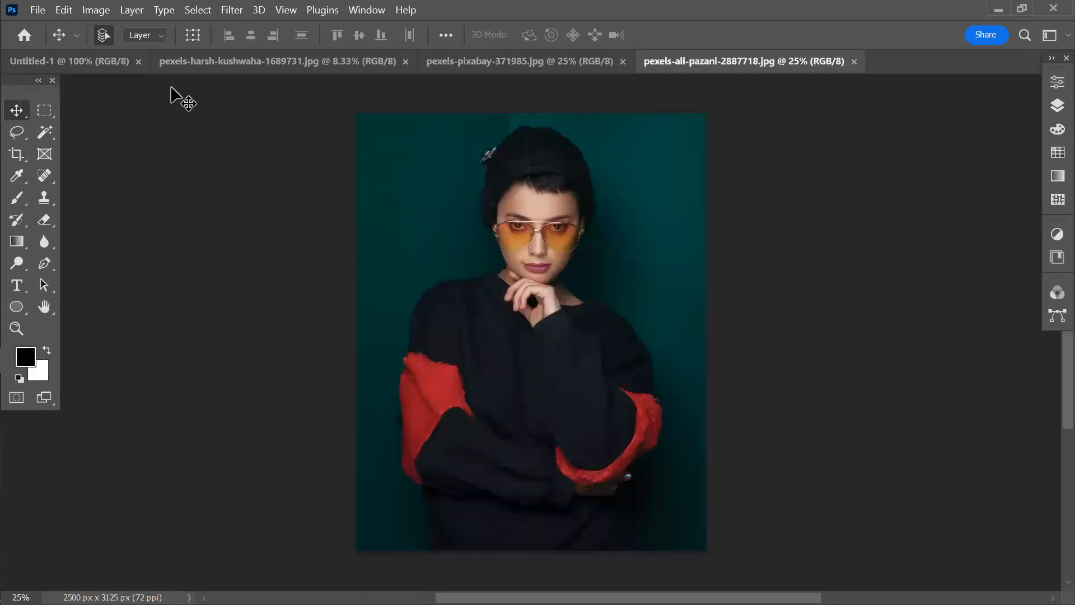
# - Open the Pexels photo 1468379 of the woman in a pink dress by the lake from Downloads
pyautogui.click(40, 13)
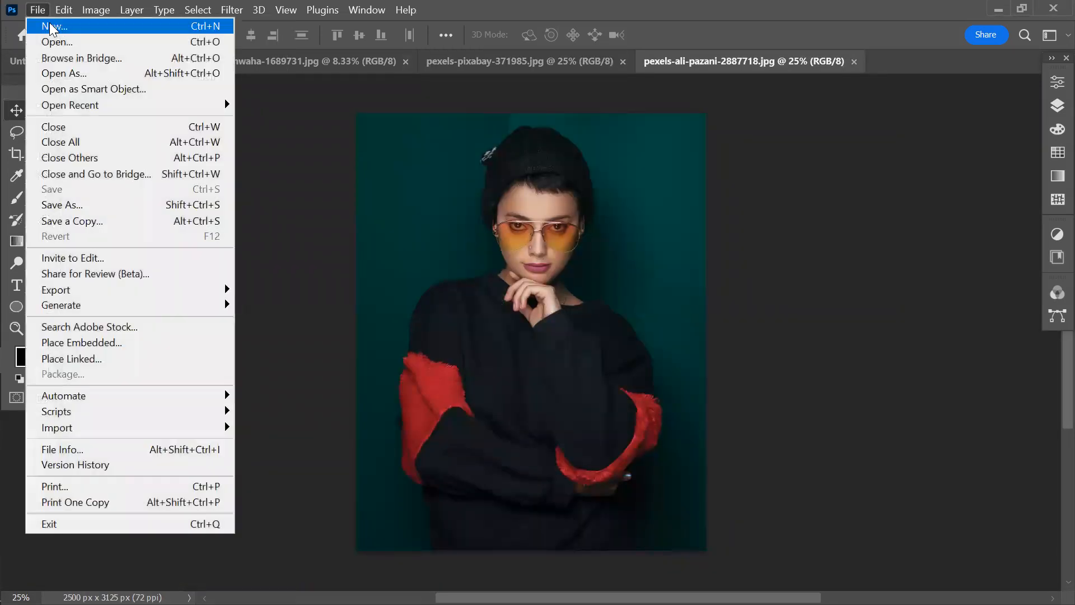
pyautogui.press('Escape')
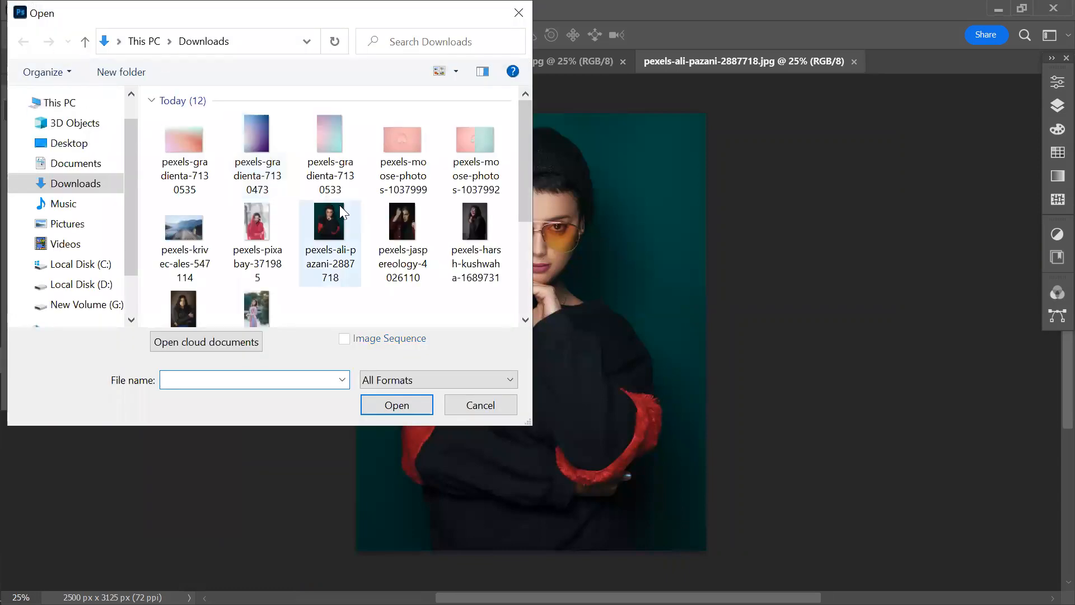
pyautogui.click(260, 299)
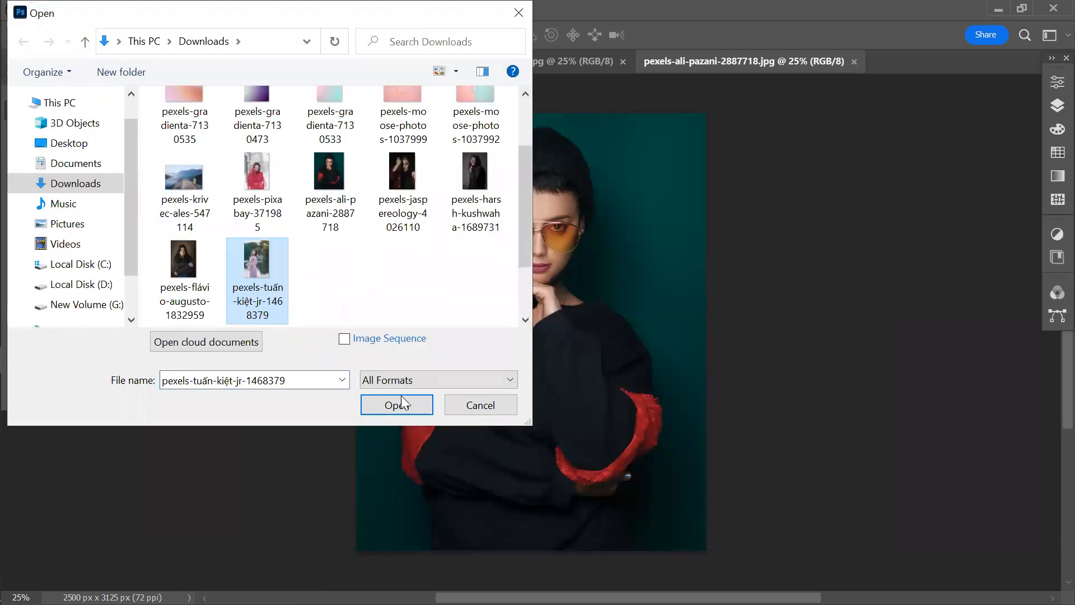
pyautogui.click(418, 405)
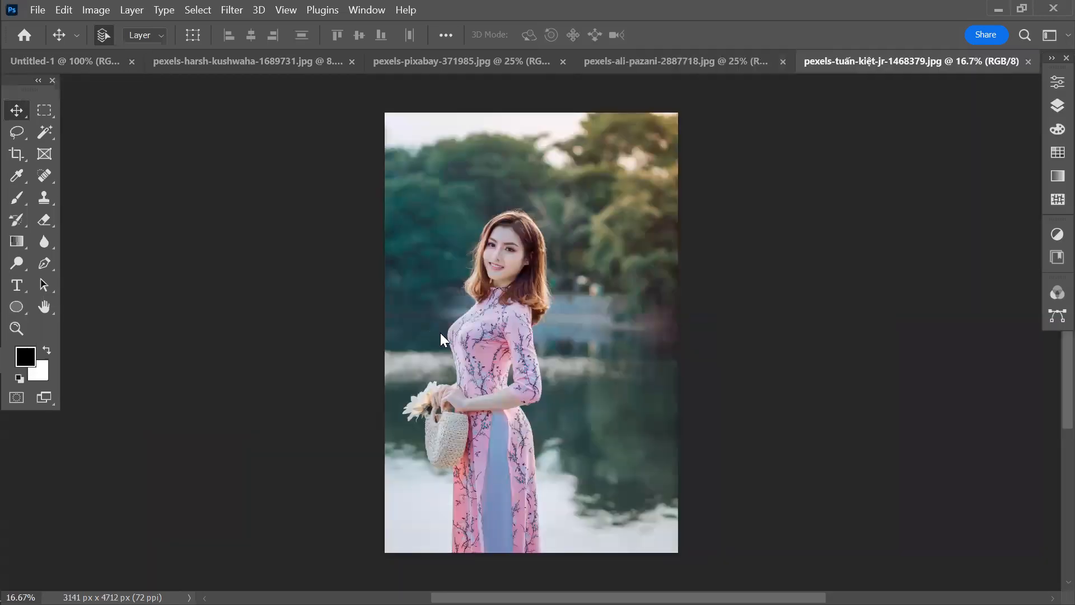
# - Close the blank Untitled-1 document and keep the four portrait photos open
pyautogui.click(680, 68)
pyautogui.click(451, 70)
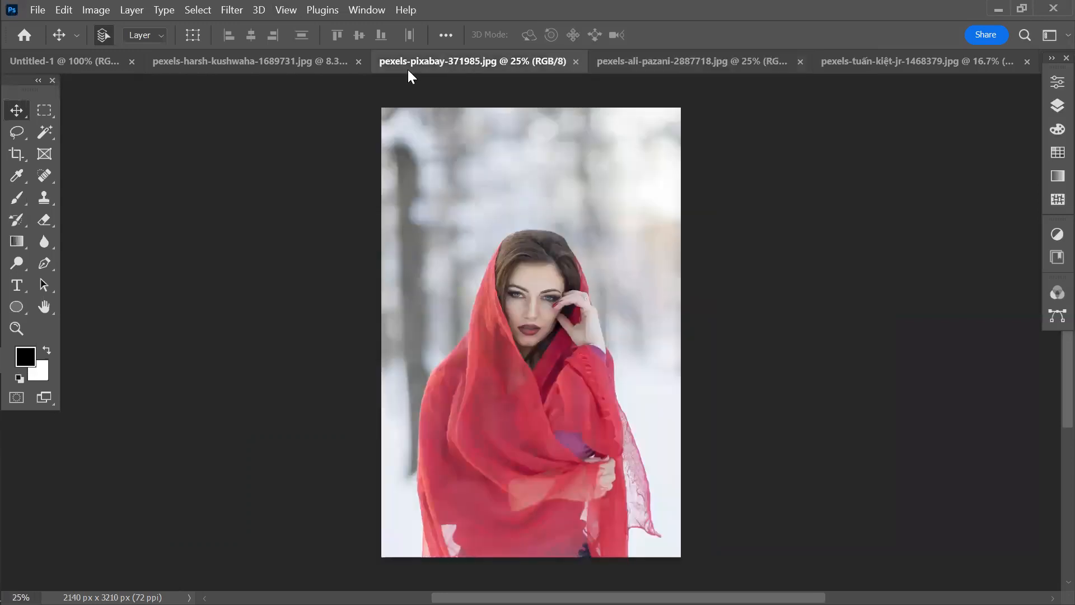
pyautogui.click(257, 59)
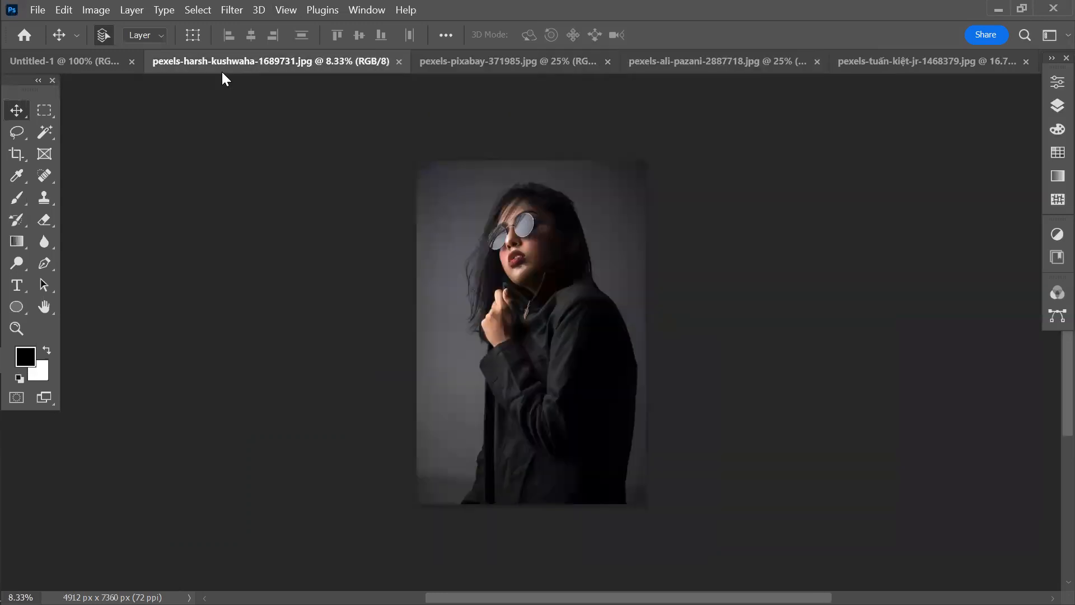
pyautogui.click(133, 61)
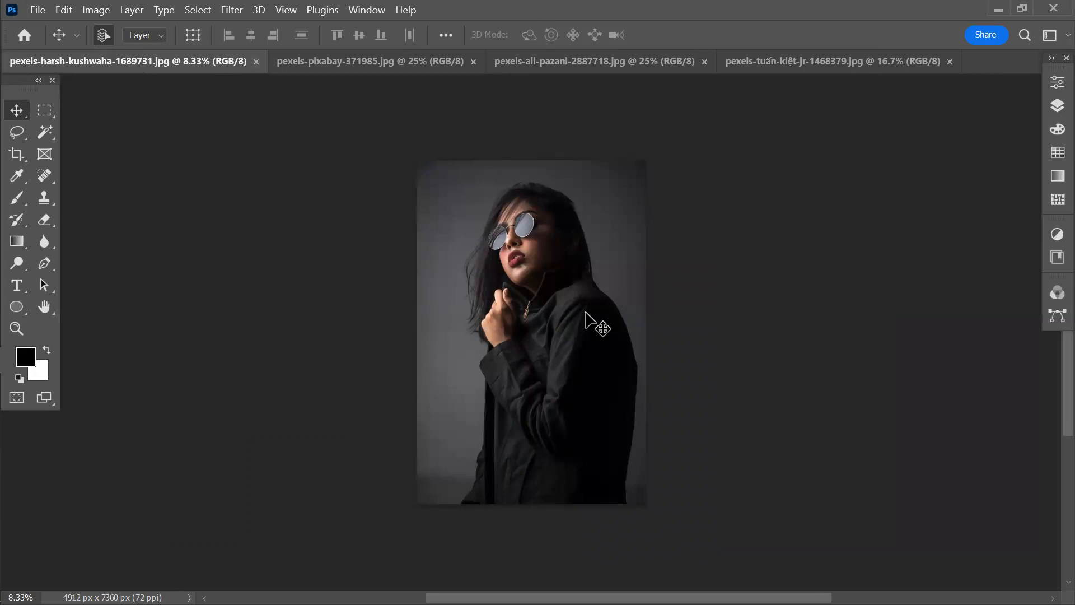
# - Look through the four open portraits, comparing subjects and backgrounds, and finish on an enlarged view of the teal-background photo
pyautogui.hotkey('ctrl', '+')
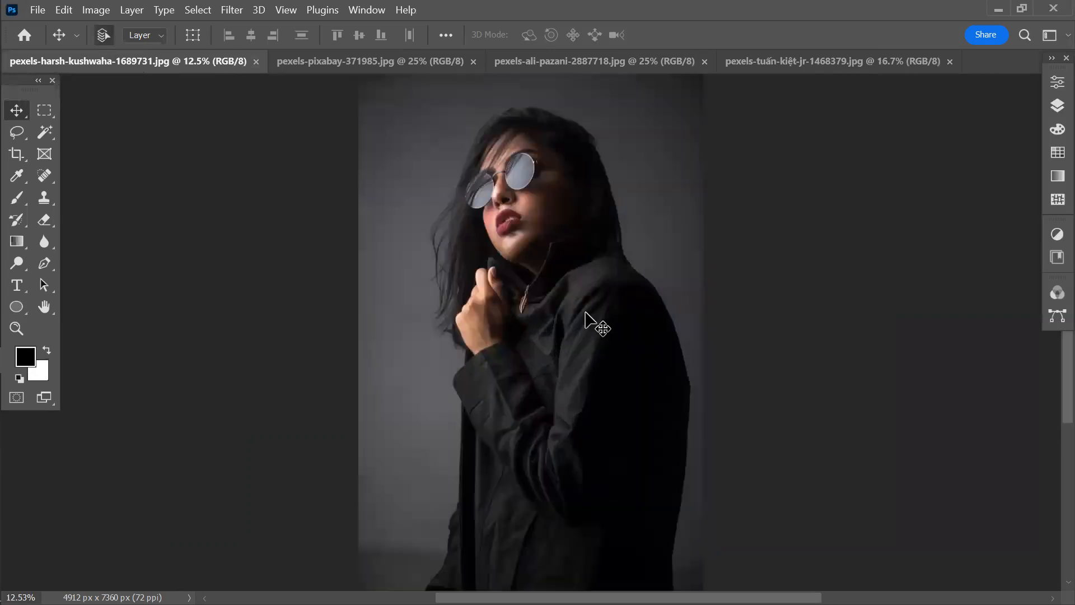
pyautogui.click(329, 62)
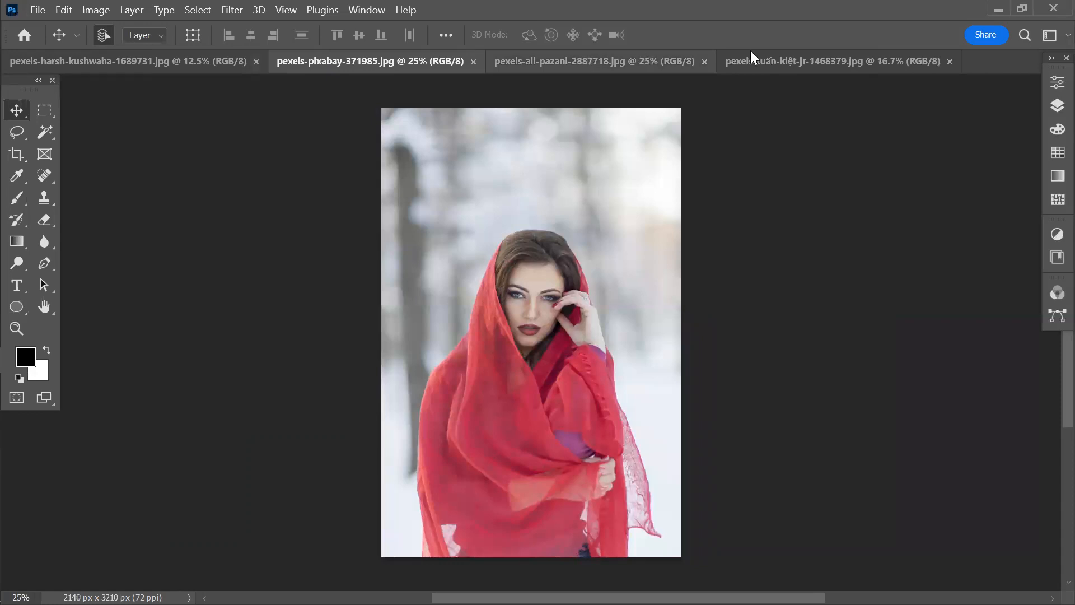
pyautogui.click(637, 65)
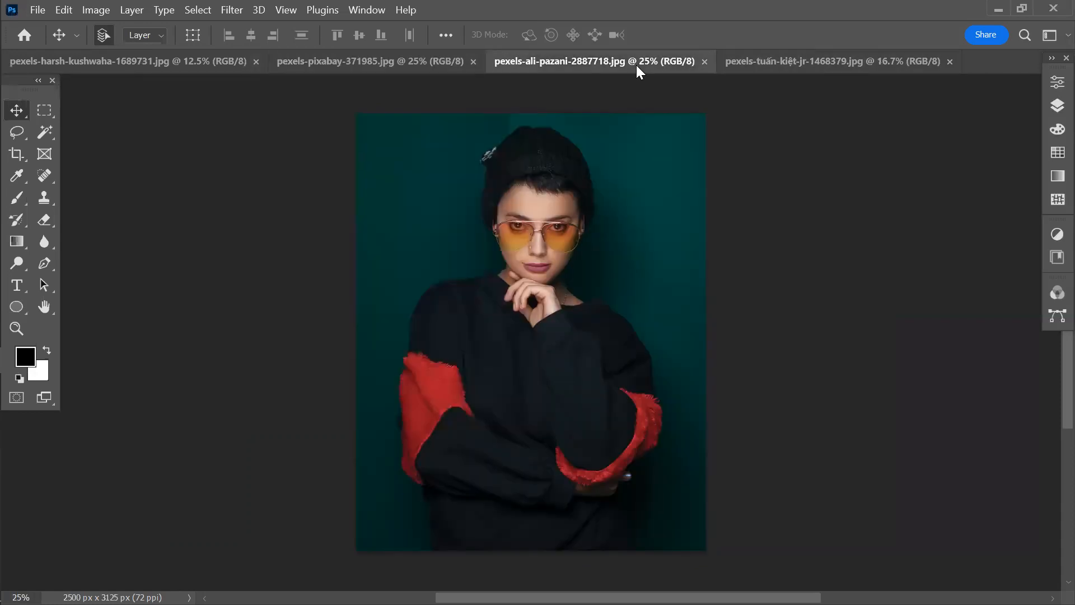
pyautogui.click(800, 69)
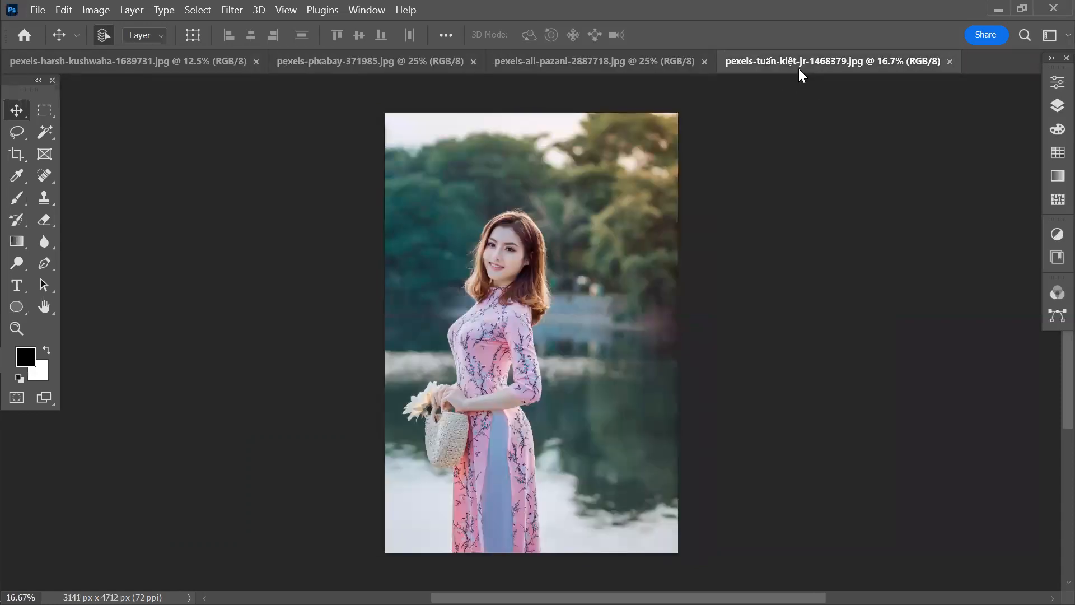
pyautogui.click(182, 64)
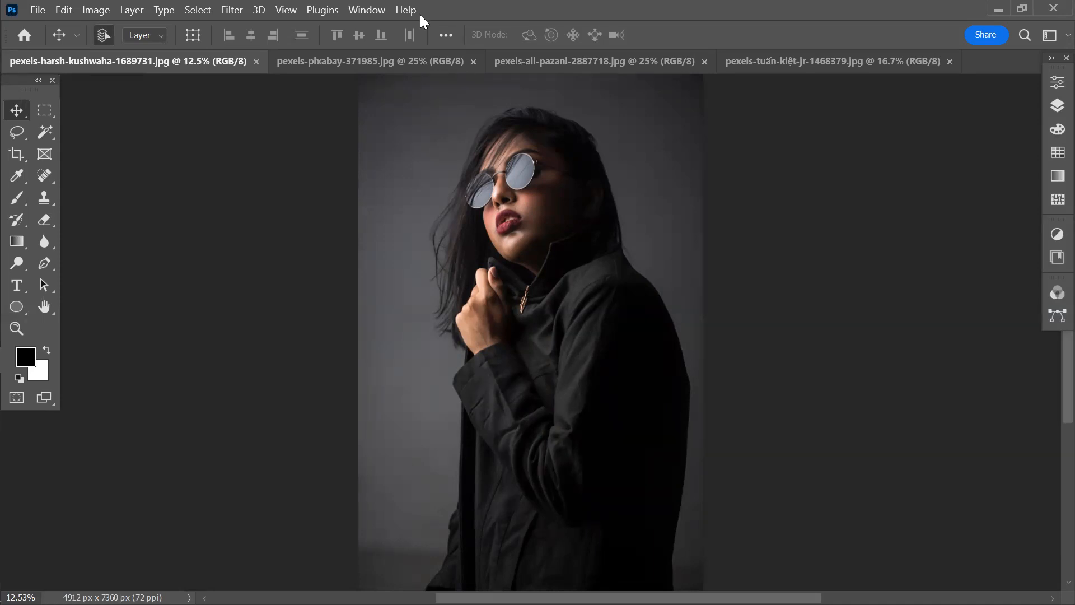
pyautogui.click(365, 66)
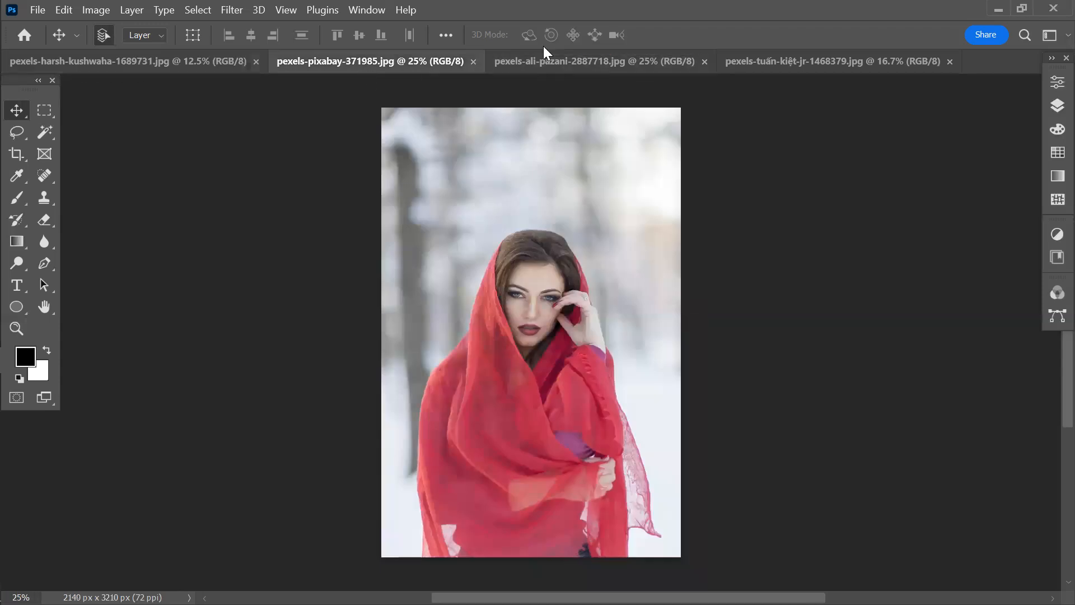
pyautogui.click(541, 66)
pyautogui.click(736, 65)
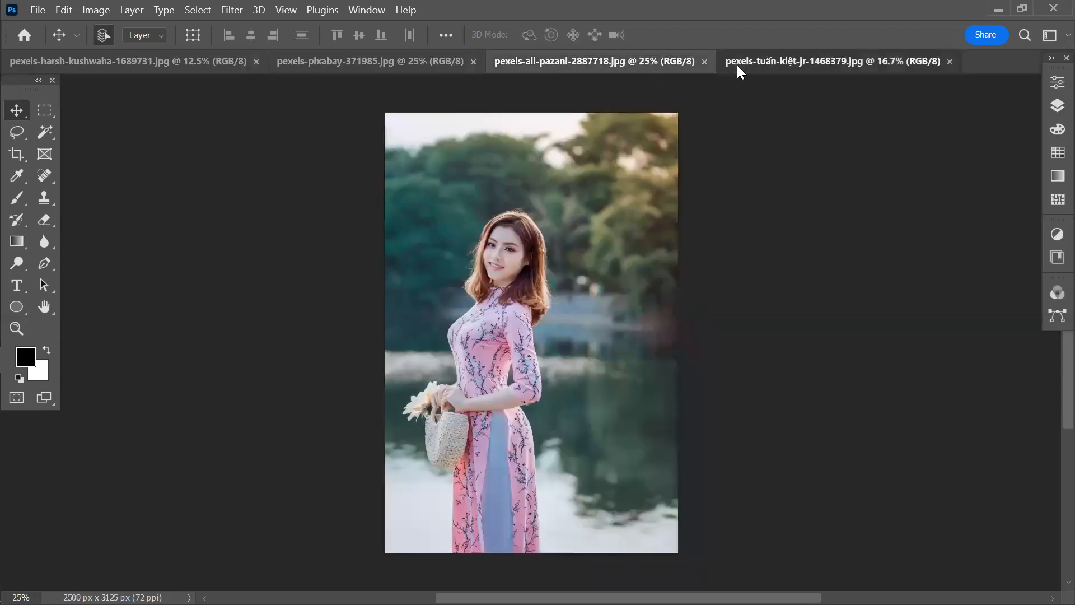
pyautogui.click(566, 62)
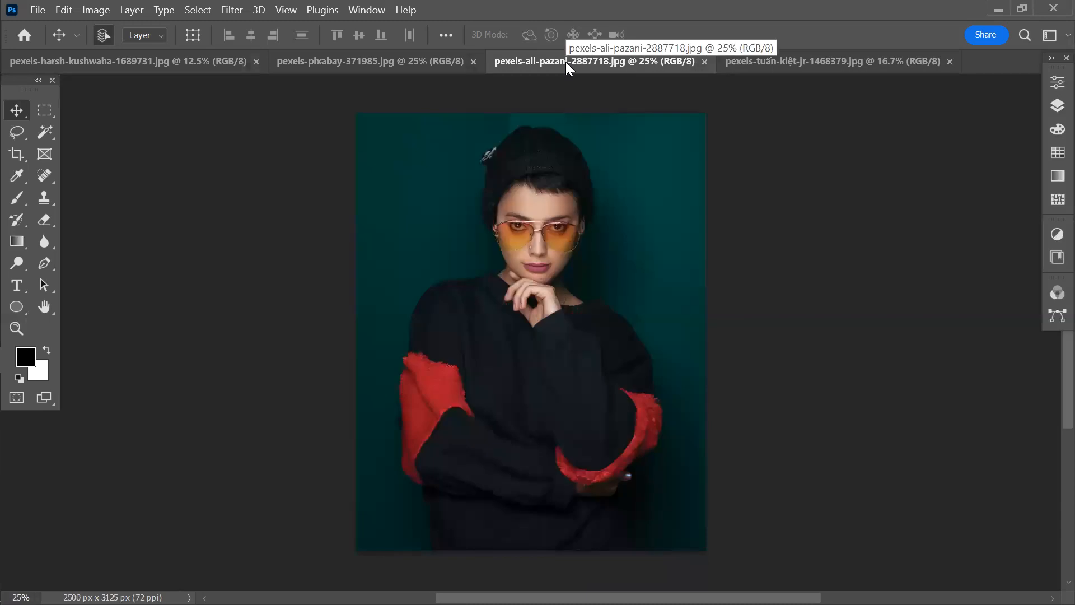
pyautogui.hotkey('ctrl', '+')
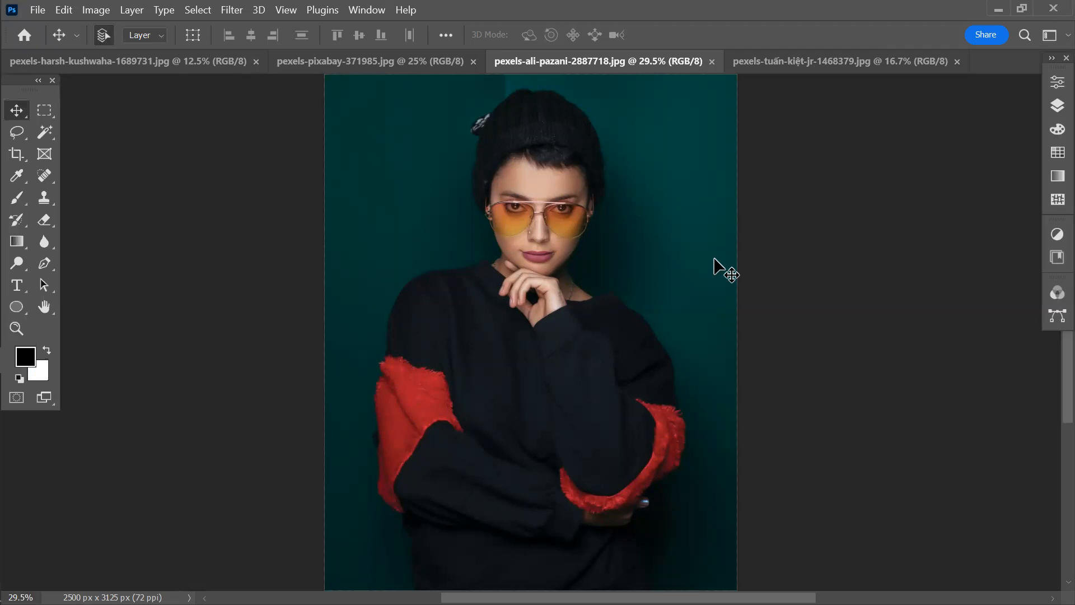
pyautogui.click(52, 133)
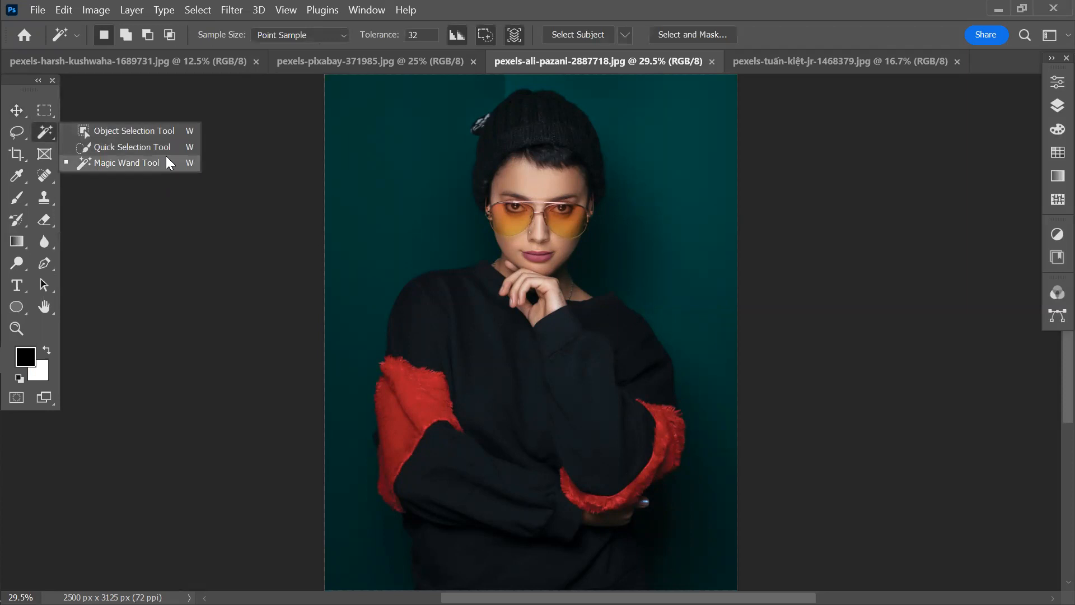
pyautogui.click(43, 115)
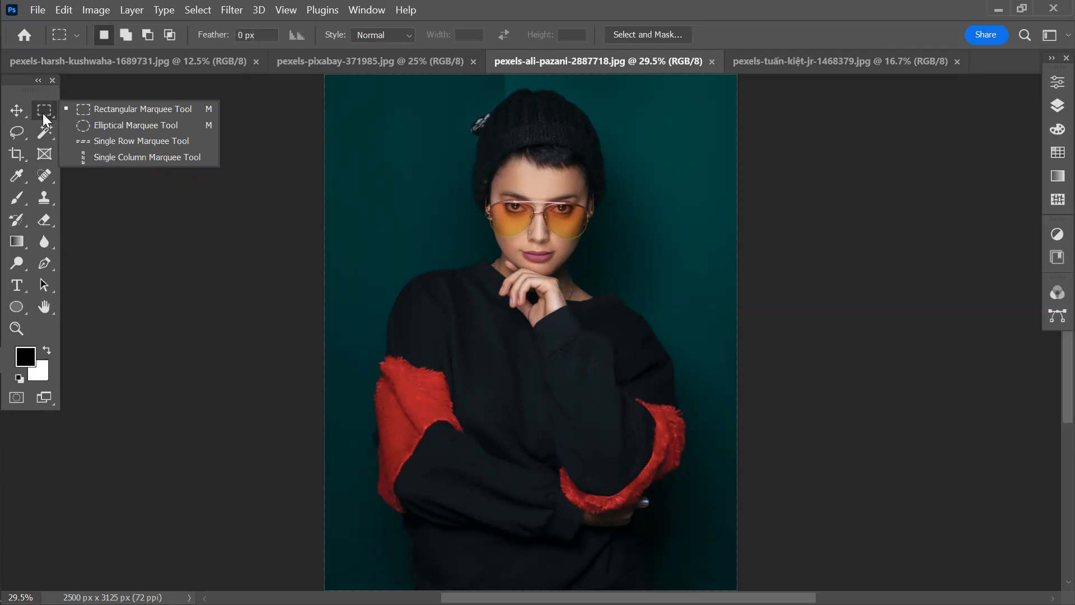
pyautogui.click(19, 111)
pyautogui.click(18, 106)
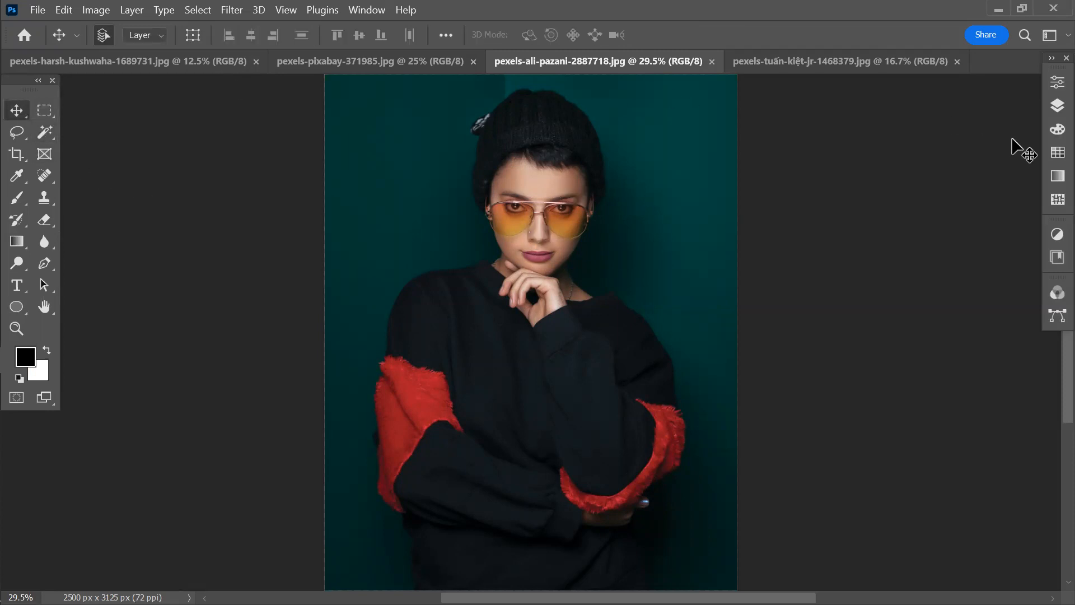
# - Duplicate the Background layer and hide the original, undoing any accidental shift of the copy
pyautogui.click(1057, 106)
pyautogui.moveTo(943, 192); pyautogui.dragTo(997, 396)
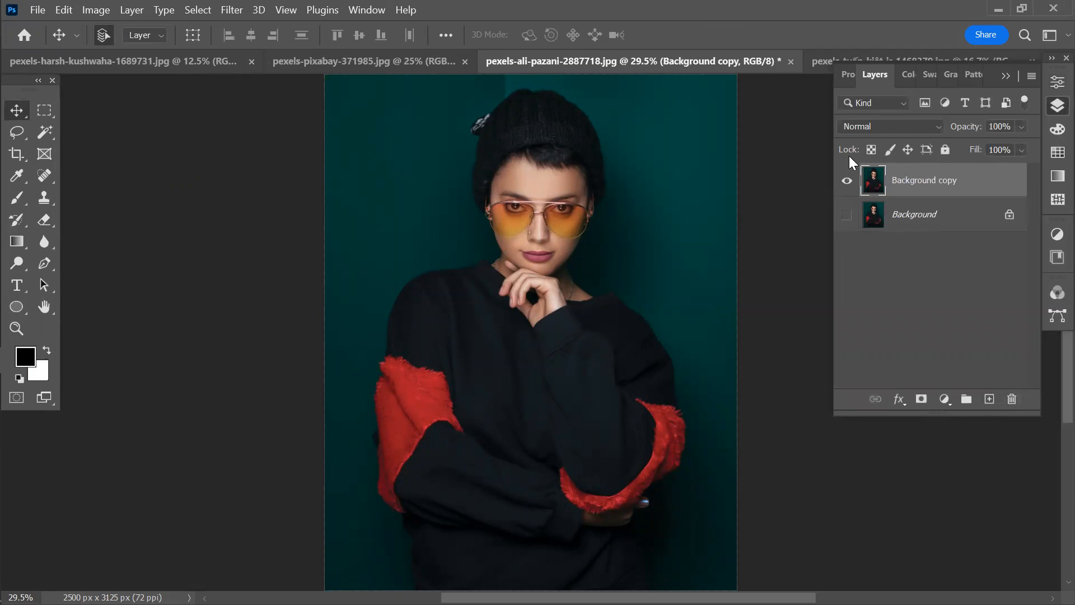
pyautogui.moveTo(585, 203); pyautogui.dragTo(624, 210)
pyautogui.hotkey('ctrl', 'z')
# - Draw a rectangular marquee selection from the beanie down to the crossed forearms and shift its outline slightly to the right
pyautogui.click(41, 110)
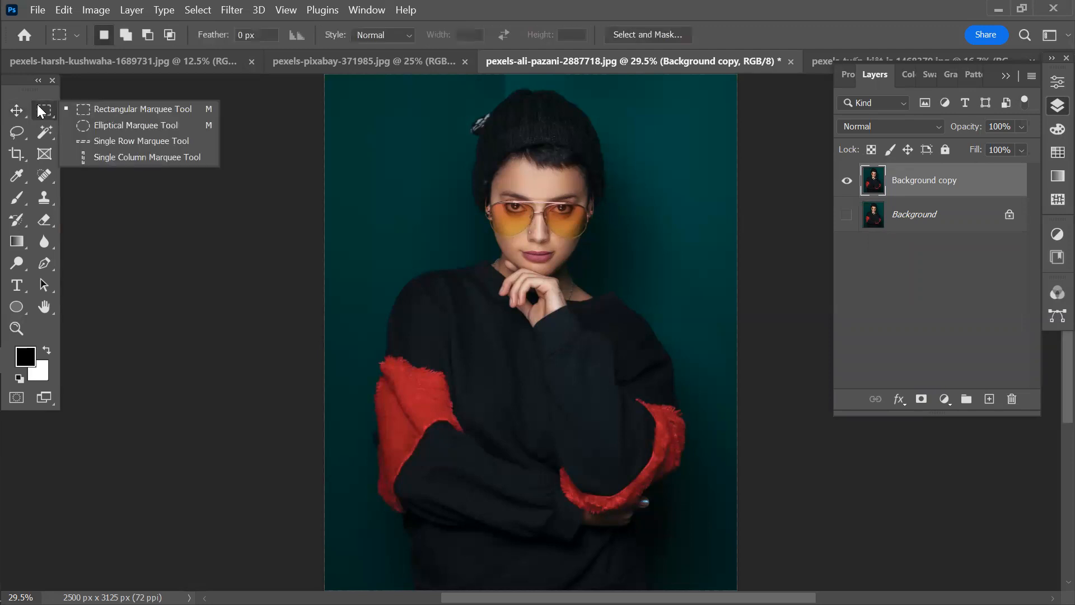
pyautogui.click(41, 110)
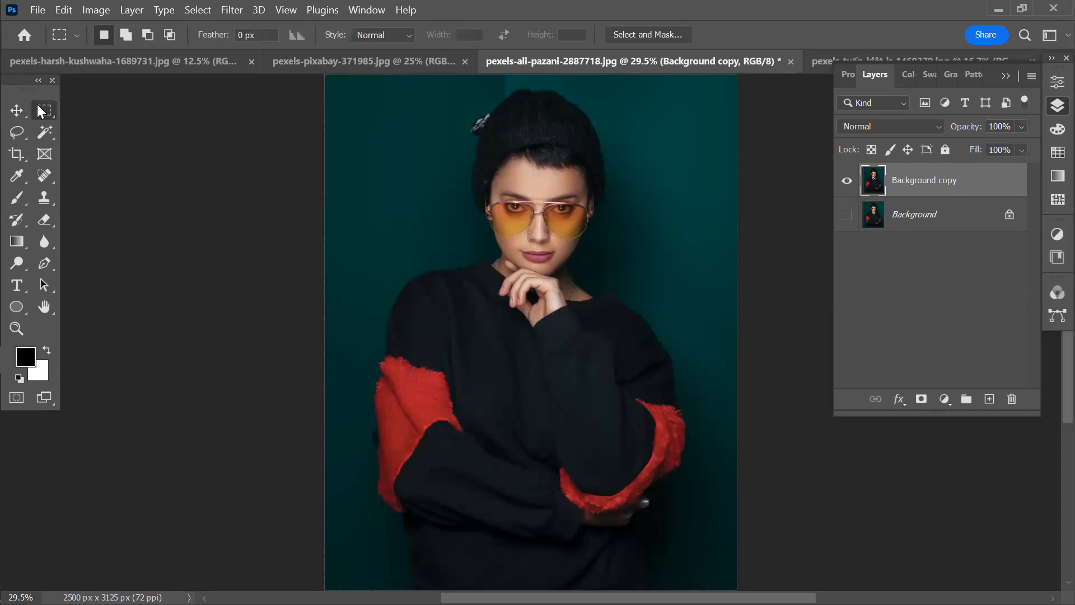
pyautogui.moveTo(372, 126); pyautogui.dragTo(690, 522)
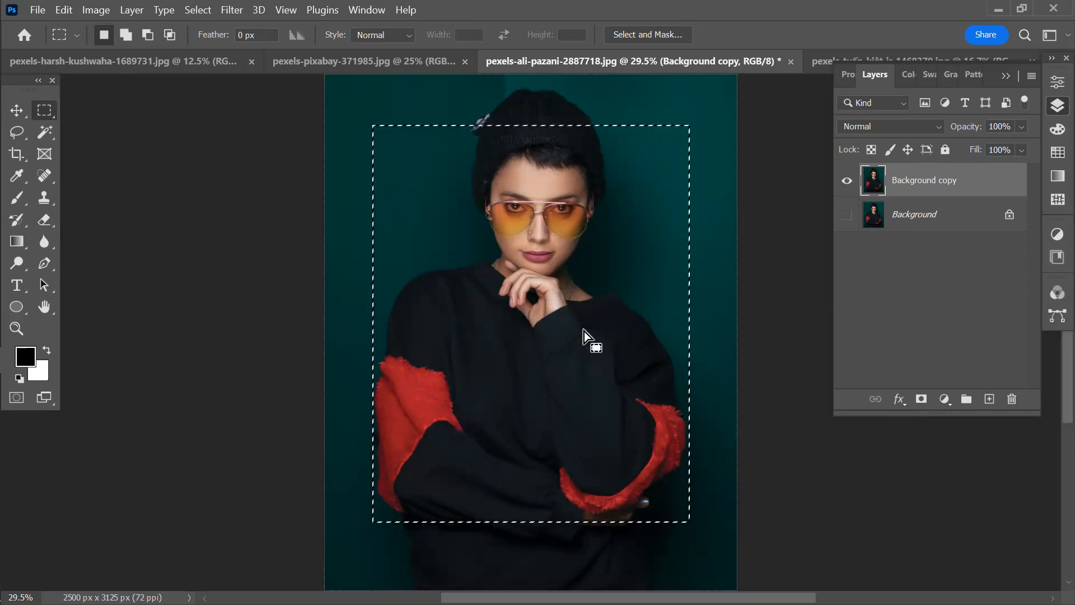
pyautogui.moveTo(509, 294); pyautogui.dragTo(542, 292)
# - Copy the selected area to a new layer, view it alone with Background copy hidden, and undo both changes
pyautogui.click(17, 110)
pyautogui.hotkey('ctrl', 'z')
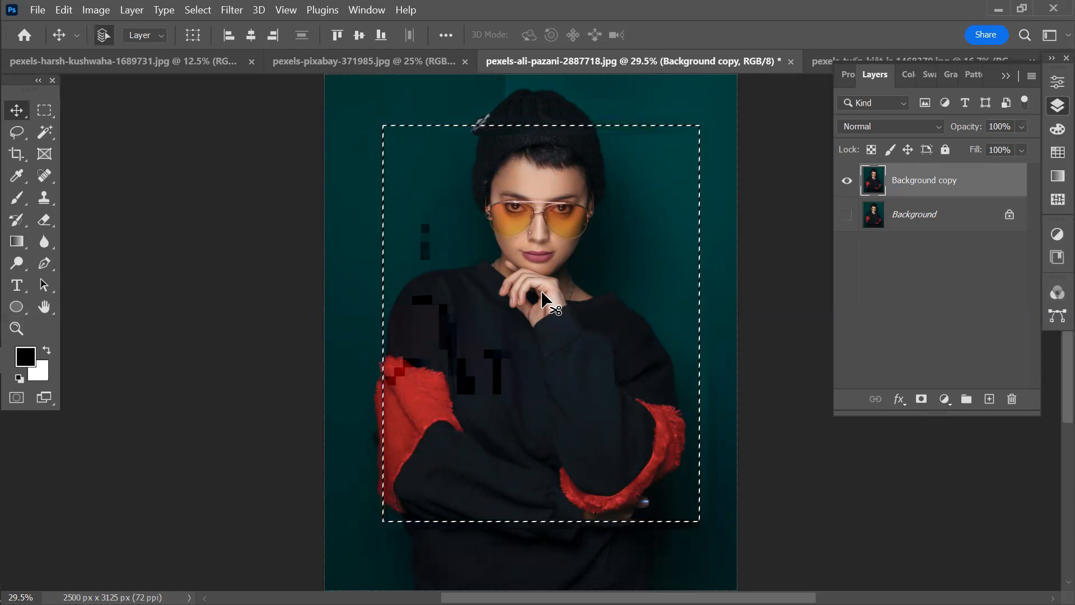
pyautogui.hotkey('ctrl', 'j')
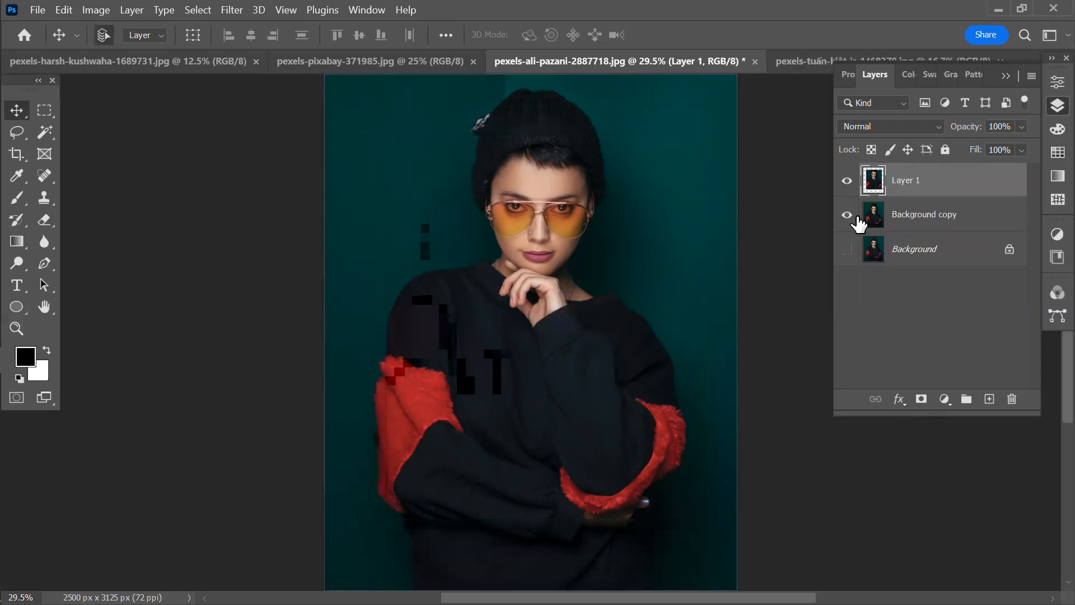
pyautogui.click(847, 215)
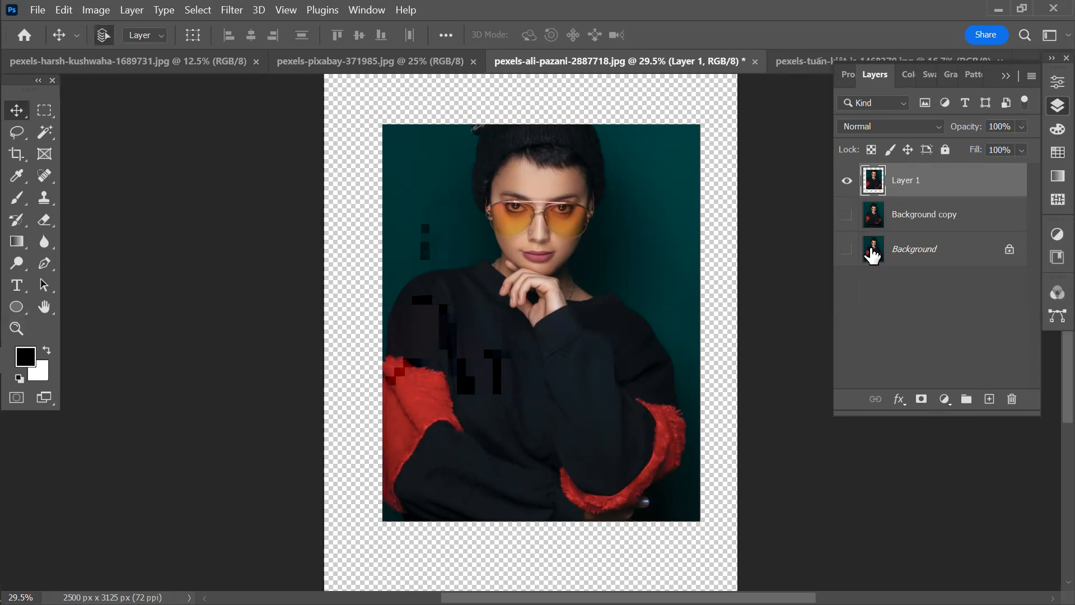
pyautogui.hotkey('ctrl', 'z')
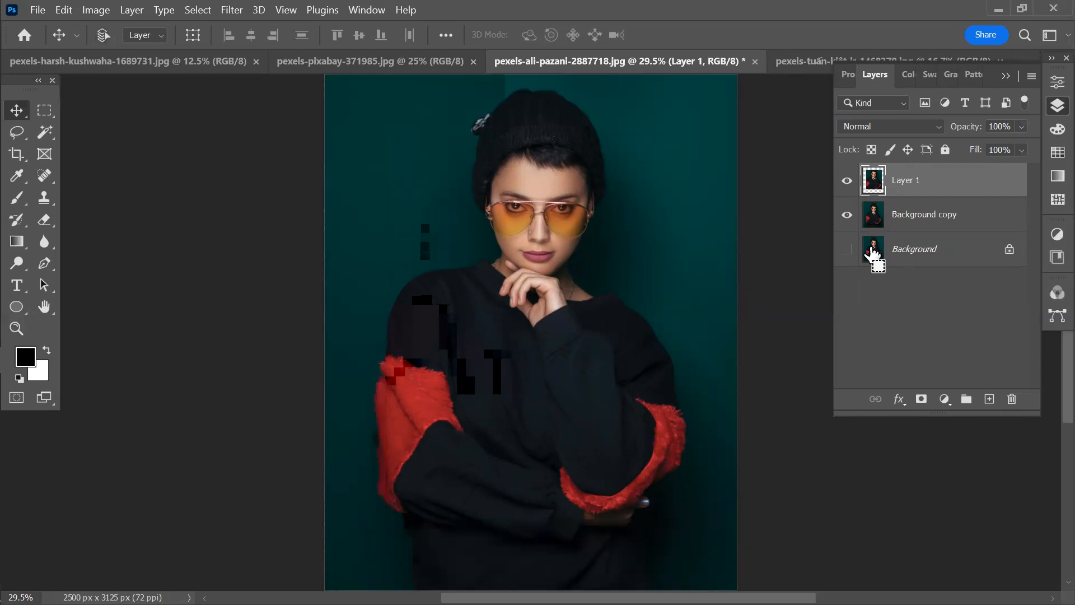
pyautogui.hotkey('ctrl', 'z')
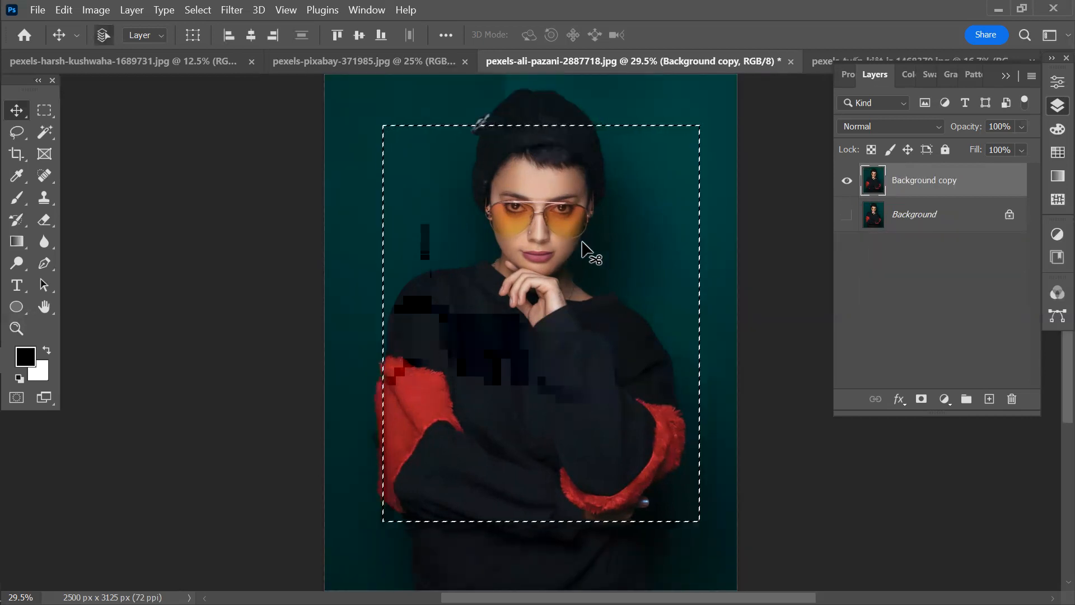
# - Nudge the rectangular selection outline with the Rectangular Marquee tool and deselect it
pyautogui.click(44, 111)
pyautogui.moveTo(510, 219)
pyautogui.mouseDown()
pyautogui.moveTo(595, 214)
pyautogui.moveTo(500, 209)
pyautogui.moveTo(515, 210)
pyautogui.mouseUp()
pyautogui.hotkey('ctrl', 'd')
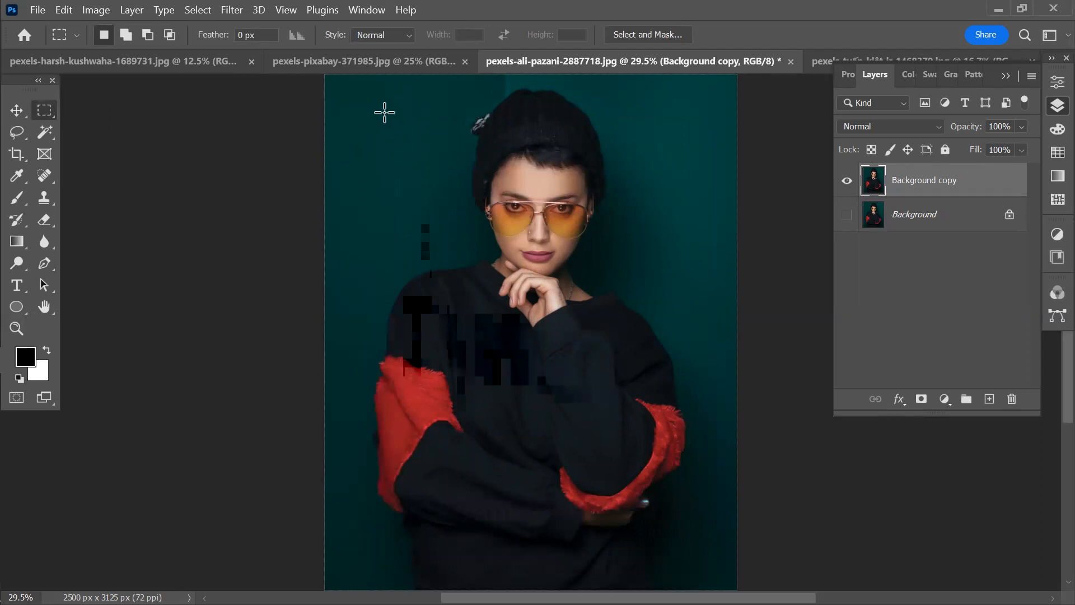
# - Draw a new rectangular selection over the beanie and background beside it, and extend it with overlapping rectangles across the torso using Add to selection
pyautogui.moveTo(393, 122); pyautogui.dragTo(704, 500)
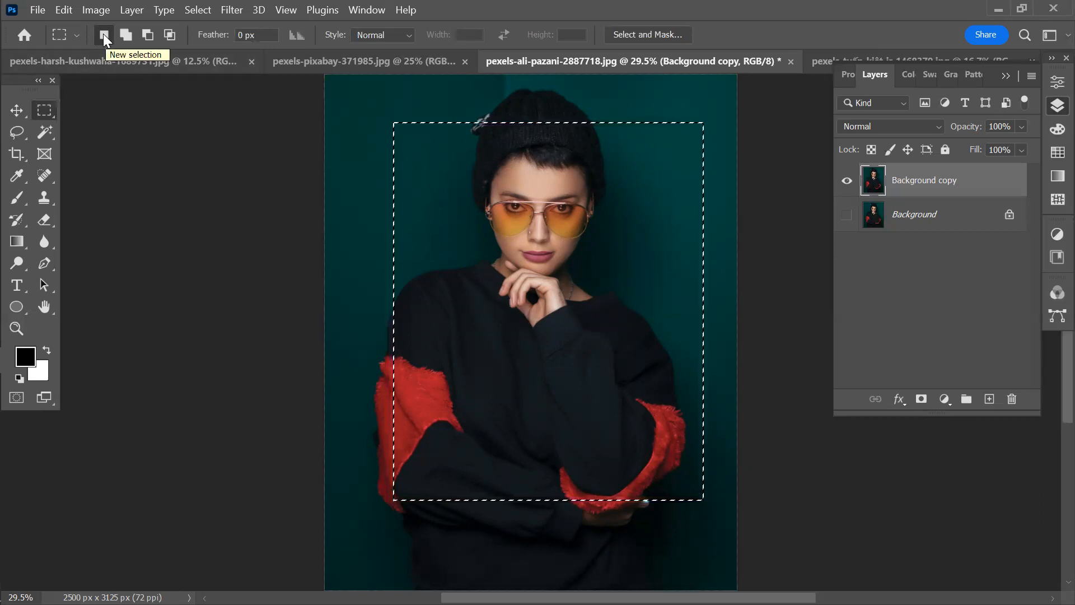
pyautogui.moveTo(347, 97); pyautogui.dragTo(570, 294)
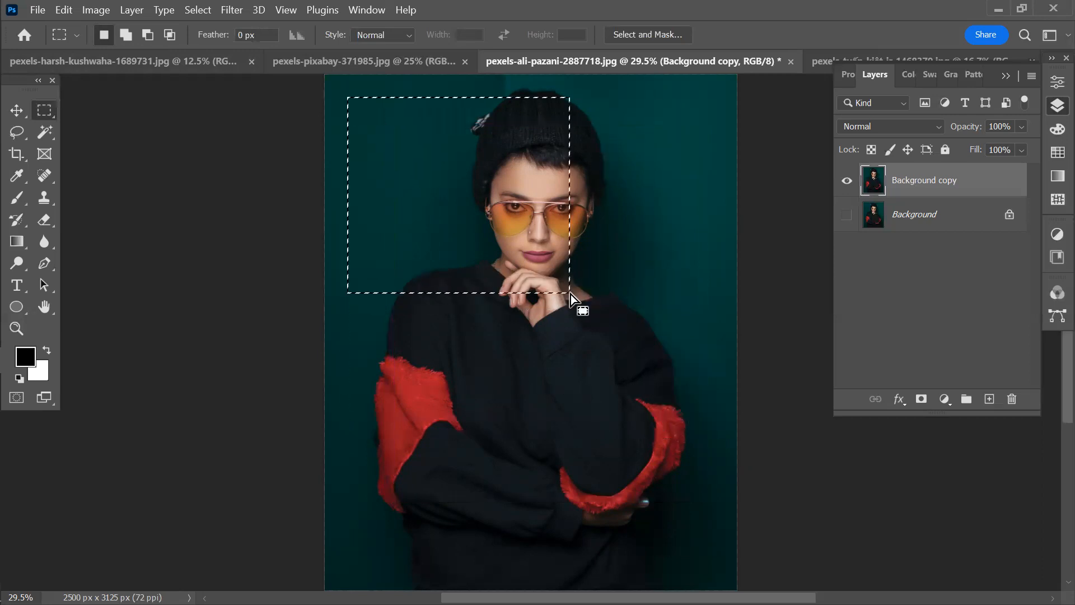
pyautogui.click(126, 35)
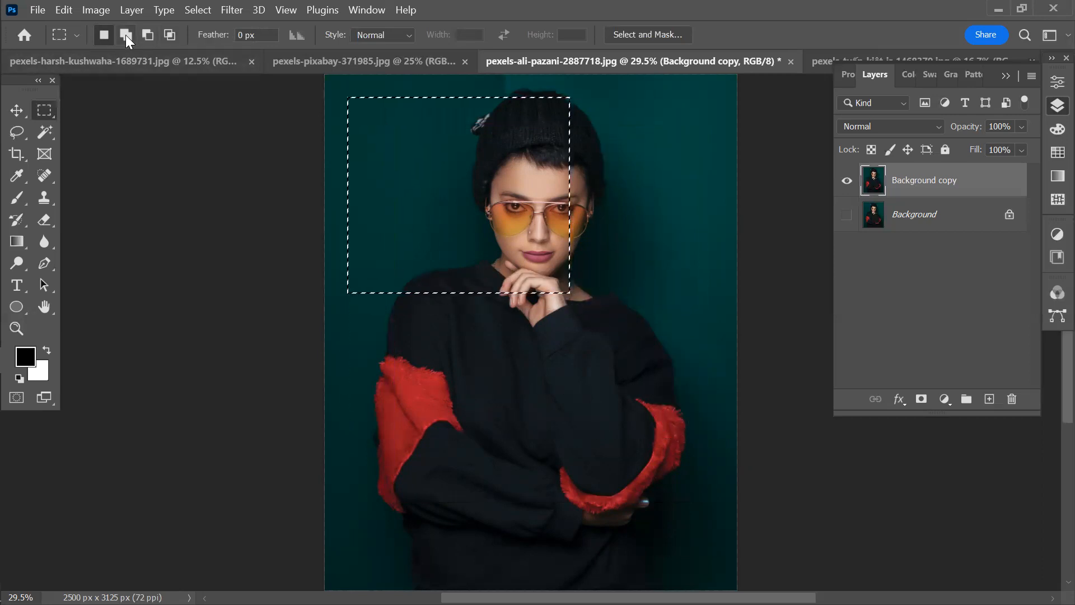
pyautogui.moveTo(644, 171); pyautogui.dragTo(442, 415)
pyautogui.moveTo(607, 538); pyautogui.dragTo(611, 541)
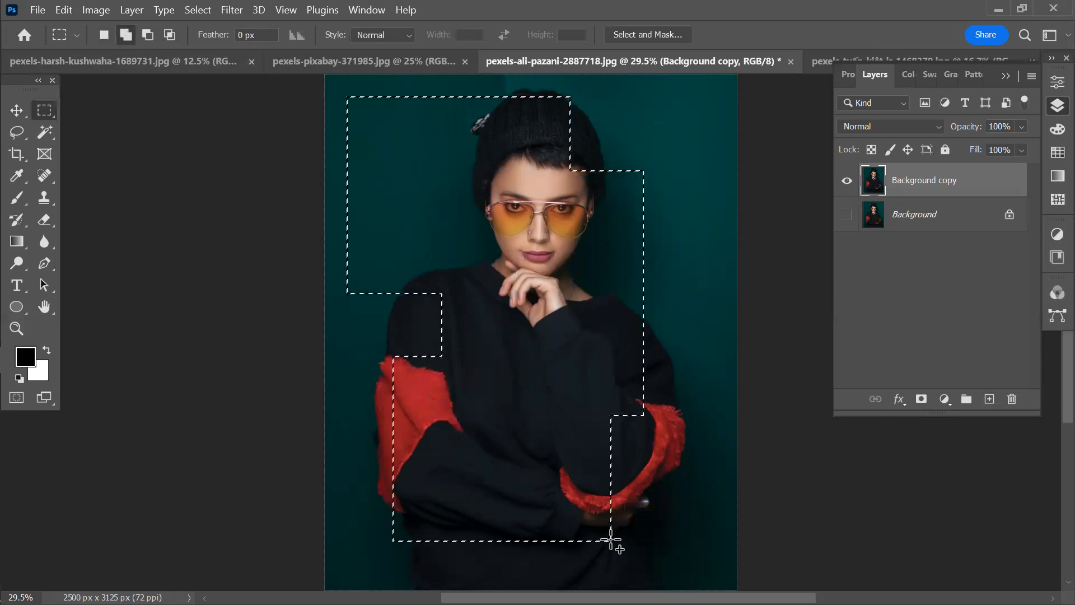
# - Subtract overlapping rectangles covering the face, right side of the torso and lower arms from the combined selection
pyautogui.click(147, 31)
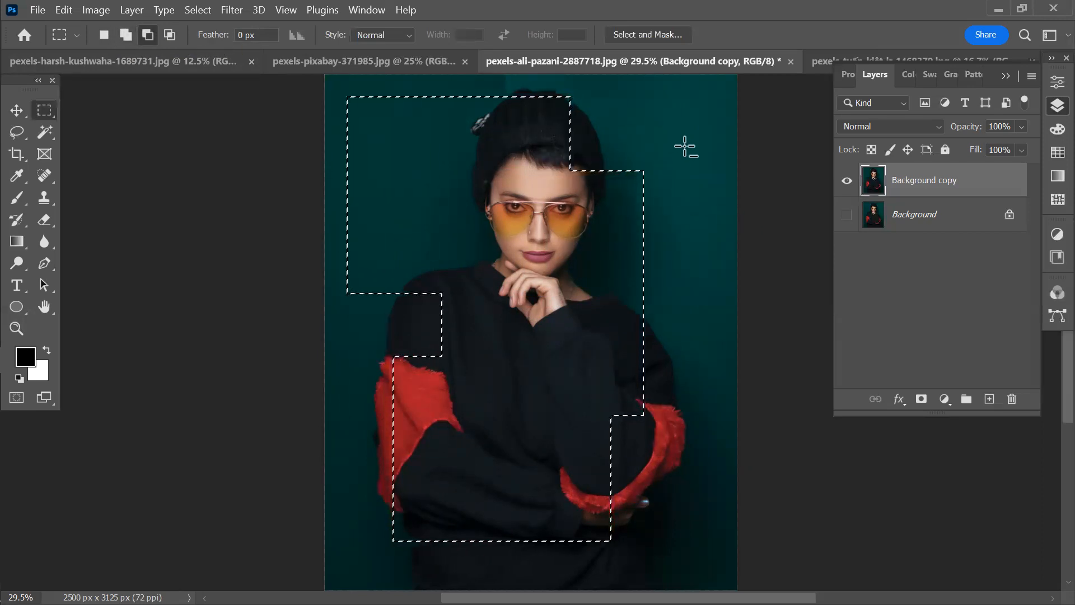
pyautogui.moveTo(693, 137); pyautogui.dragTo(436, 270)
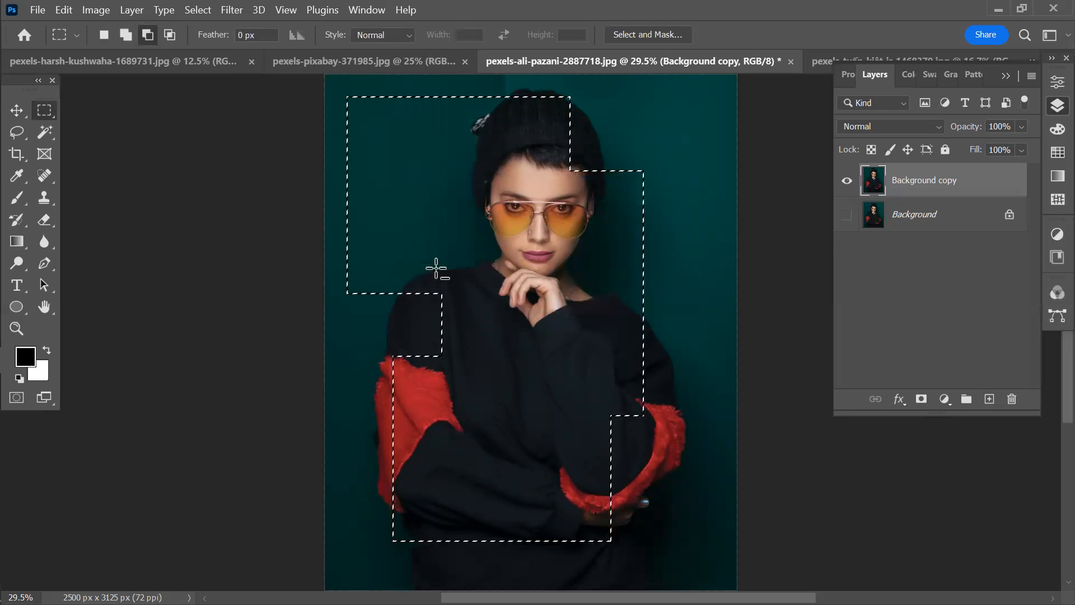
pyautogui.moveTo(703, 224); pyautogui.dragTo(522, 409)
pyautogui.moveTo(379, 418); pyautogui.dragTo(695, 539)
pyautogui.moveTo(677, 337); pyautogui.dragTo(567, 476)
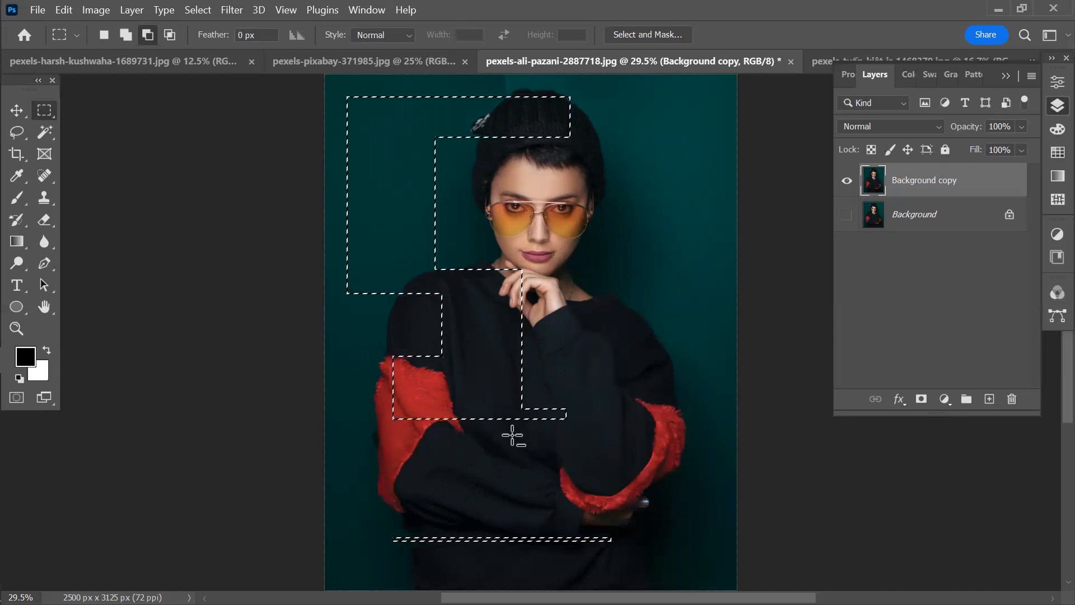
# - Use Intersect with selection to reduce the selection to a small rectangle across the red sleeve patch and chest
pyautogui.click(173, 35)
pyautogui.moveTo(630, 218); pyautogui.dragTo(347, 493)
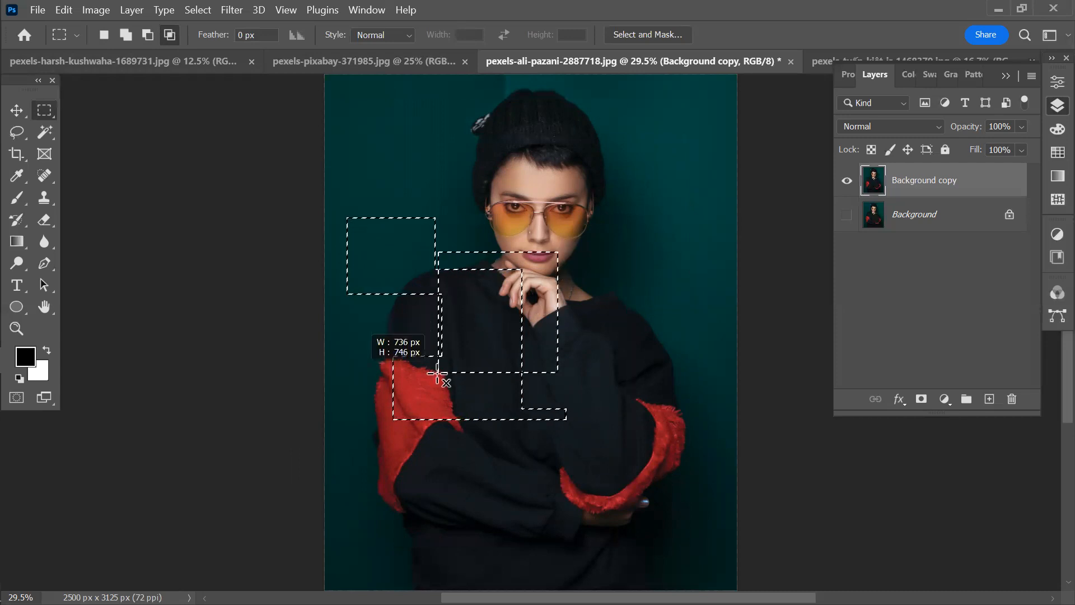
pyautogui.moveTo(421, 388); pyautogui.dragTo(402, 402)
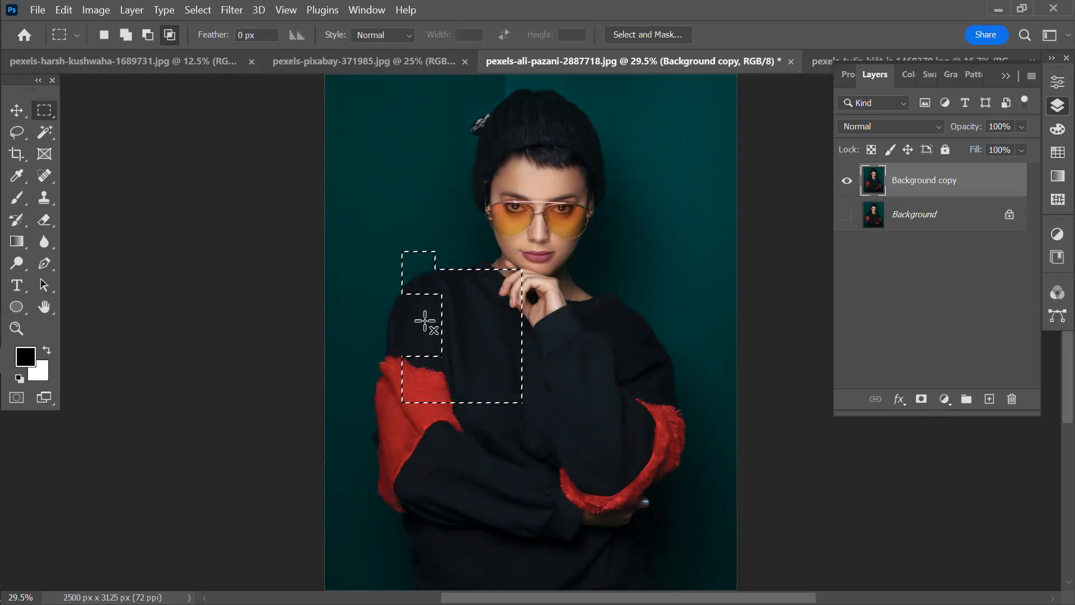
pyautogui.moveTo(401, 356); pyautogui.dragTo(579, 435)
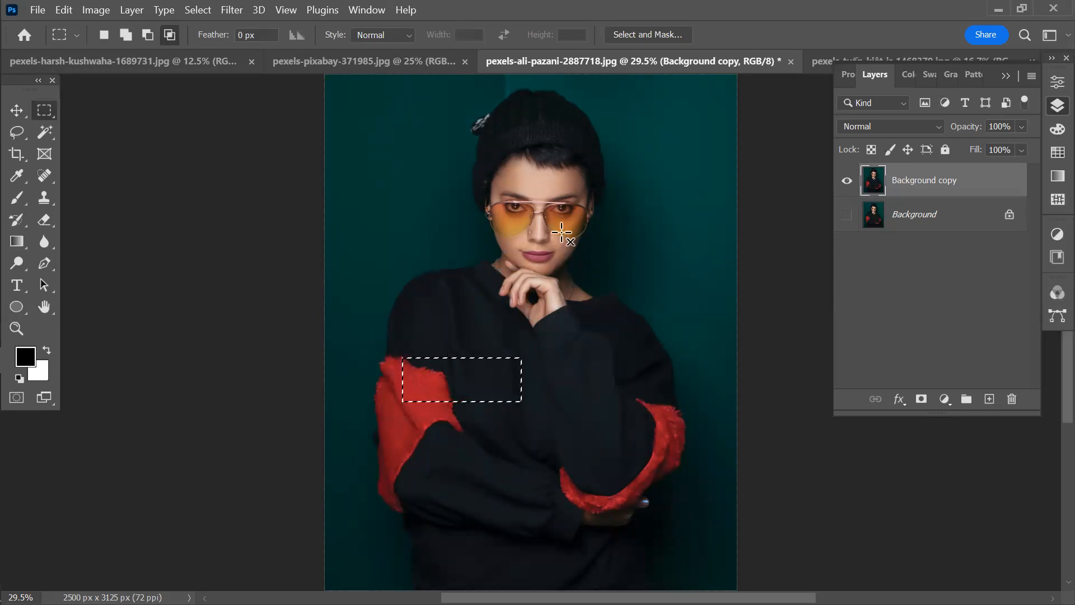
# - Draw a new rectangular selection over the face and torso, and add an overlapping rectangle reaching up over the beanie
pyautogui.click(106, 36)
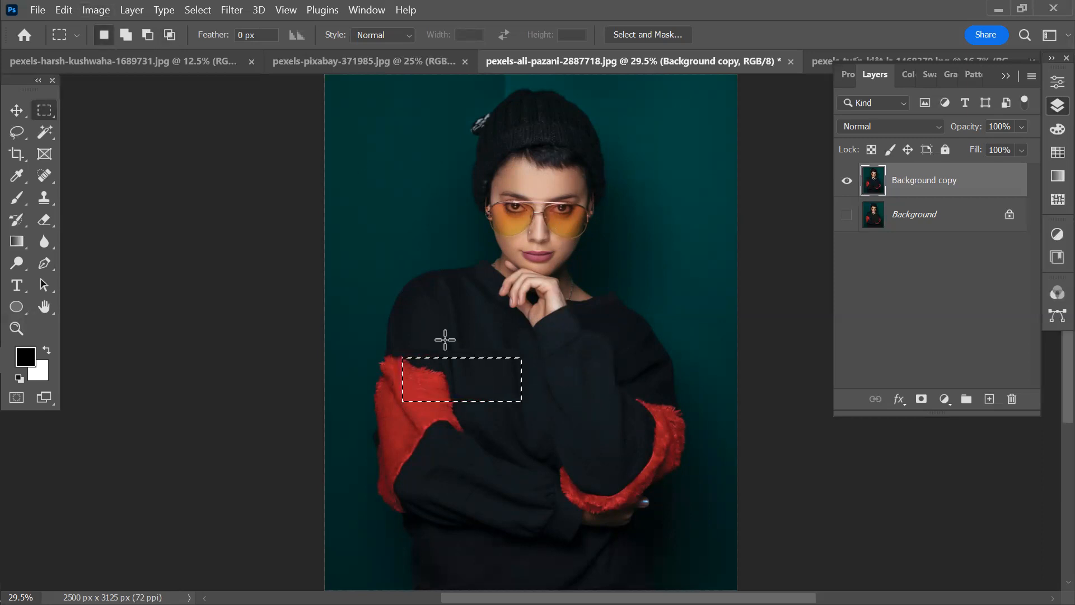
pyautogui.moveTo(392, 138); pyautogui.dragTo(684, 456)
pyautogui.click(686, 466)
pyautogui.hotkey('ctrl', 'z')
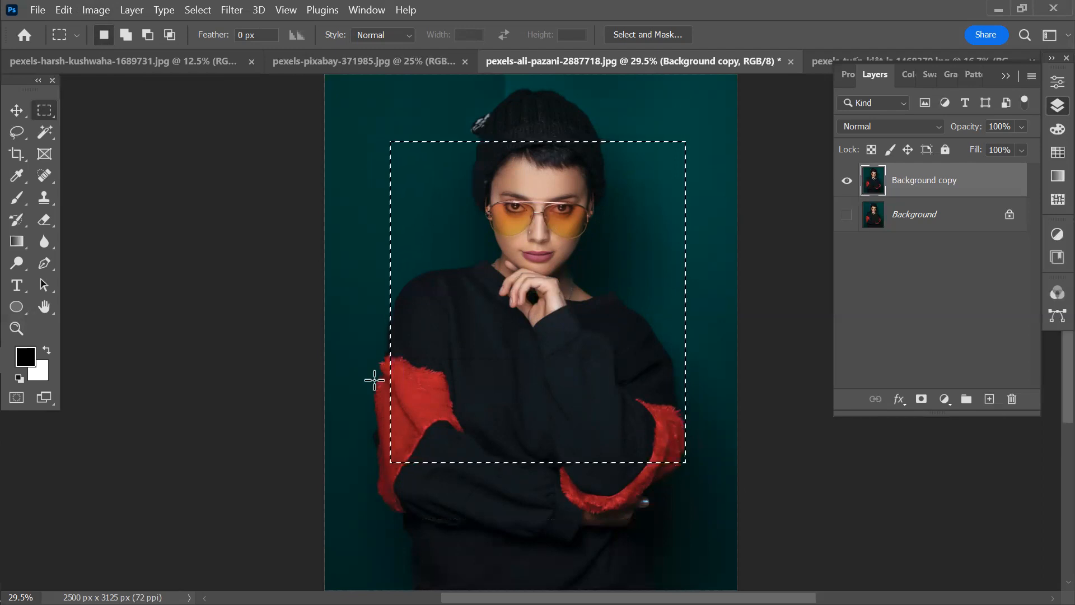
pyautogui.click(126, 35)
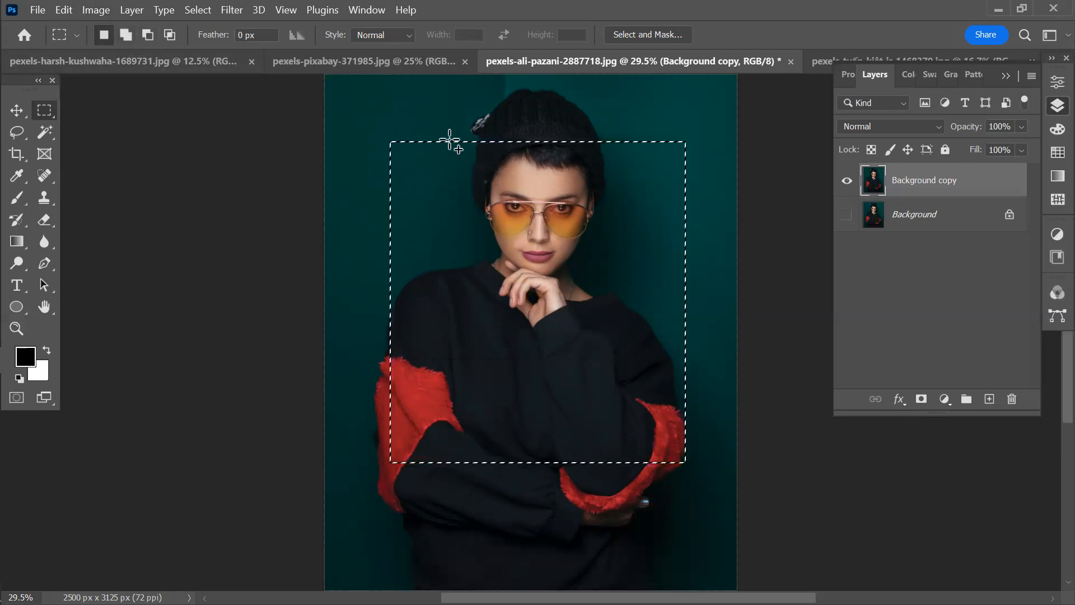
pyautogui.moveTo(367, 114); pyautogui.dragTo(619, 316)
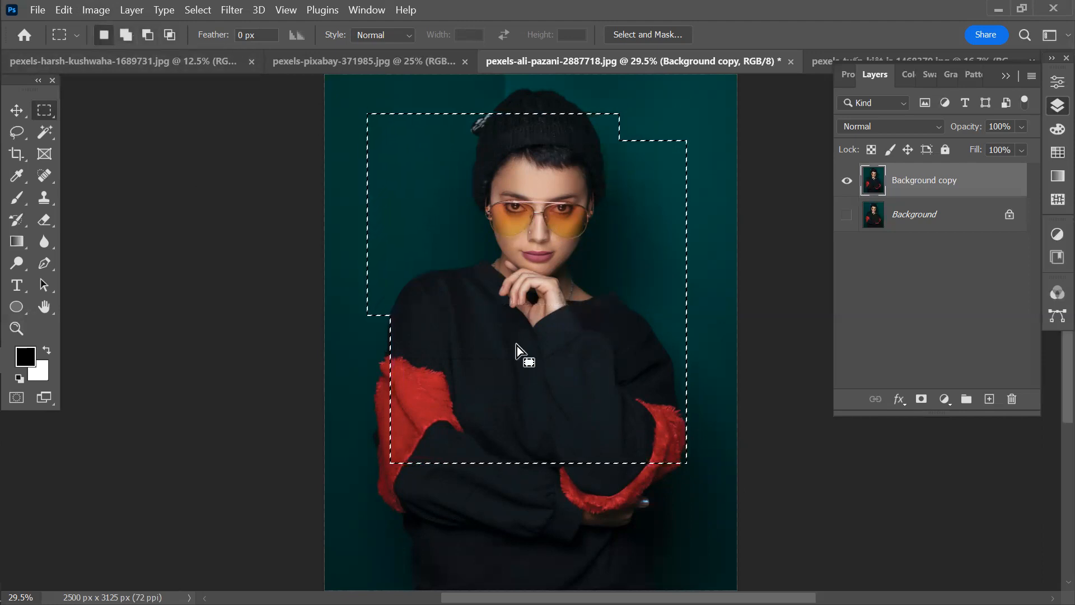
# - Subtract the area below the glasses from the selection and intersect the remainder with a rectangle across the face
pyautogui.press('alt')
pyautogui.moveTo(356, 238); pyautogui.dragTo(714, 519)
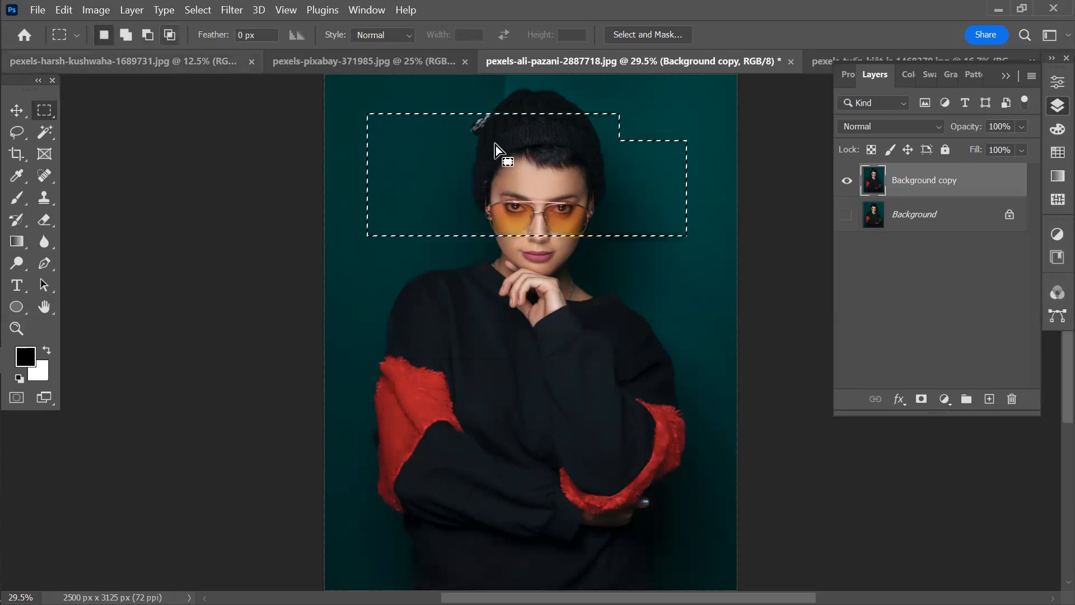
pyautogui.hotkey('shift', 'alt')
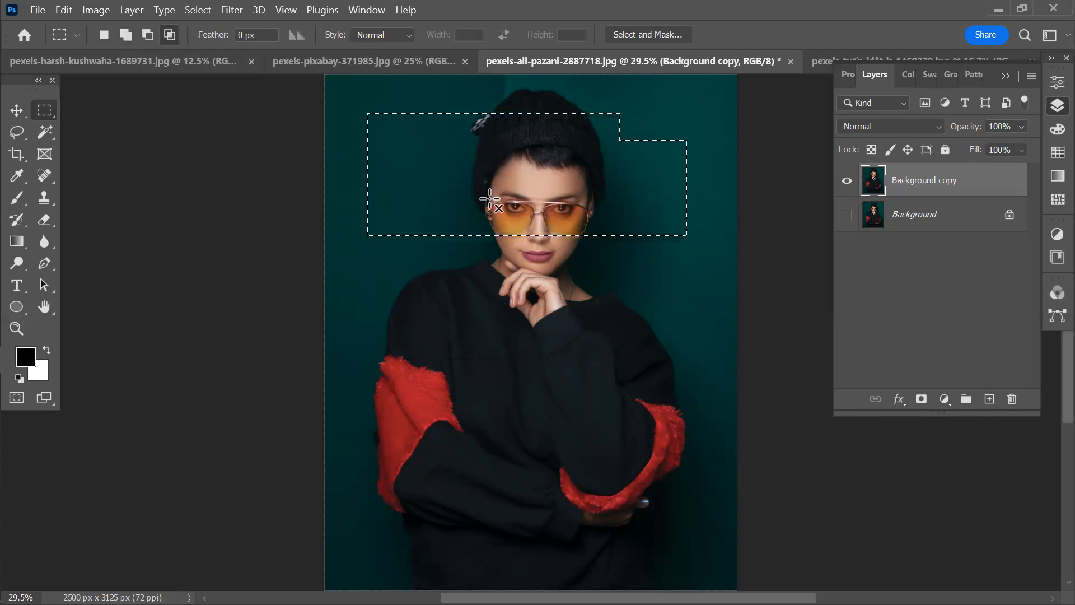
pyautogui.moveTo(446, 145); pyautogui.dragTo(683, 246)
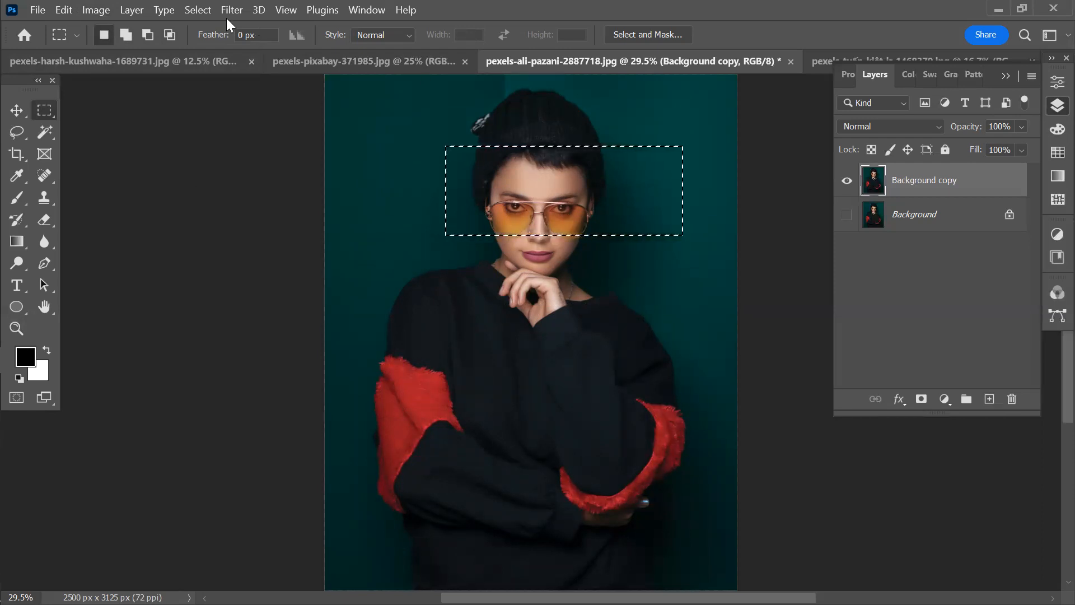
# - Clear the face selection and draw trial rectangles over the upper-left background and the torso
pyautogui.click(194, 11)
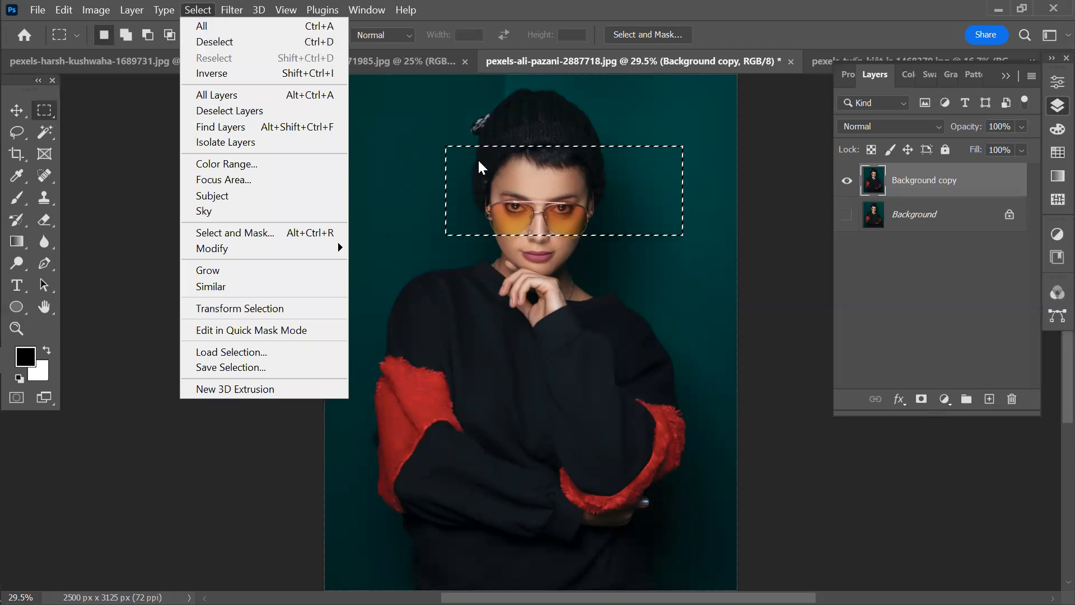
pyautogui.click(579, 213)
pyautogui.click(580, 214)
pyautogui.moveTo(367, 125); pyautogui.dragTo(521, 246)
pyautogui.moveTo(413, 276); pyautogui.dragTo(618, 439)
# - Select three separate rectangles over the glasses, the chest and the lower sweater, and deselect them
pyautogui.moveTo(465, 183); pyautogui.dragTo(598, 247)
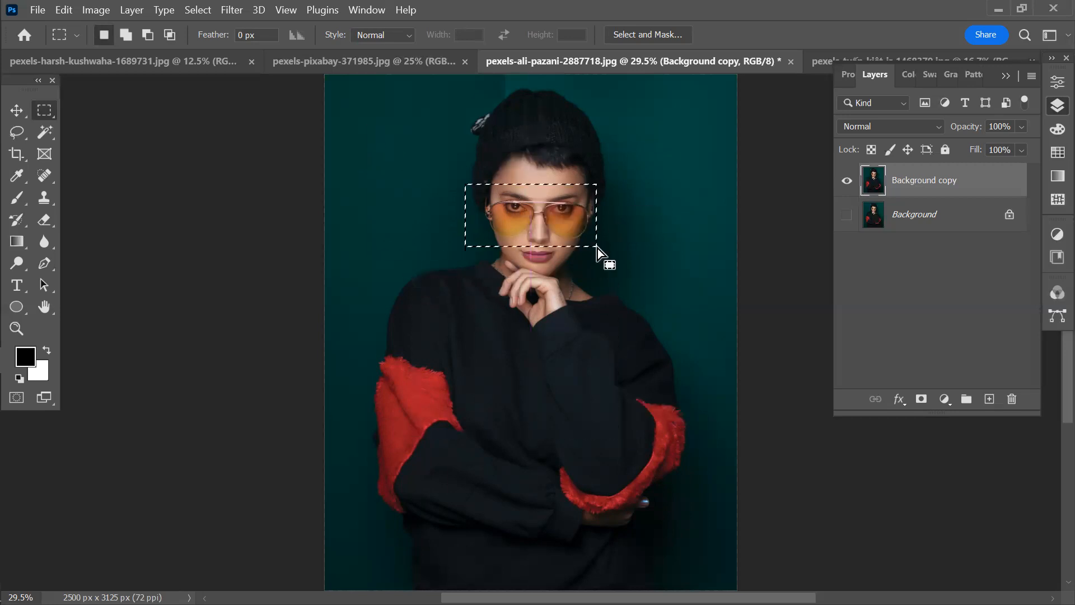
pyautogui.moveTo(466, 319); pyautogui.dragTo(658, 432)
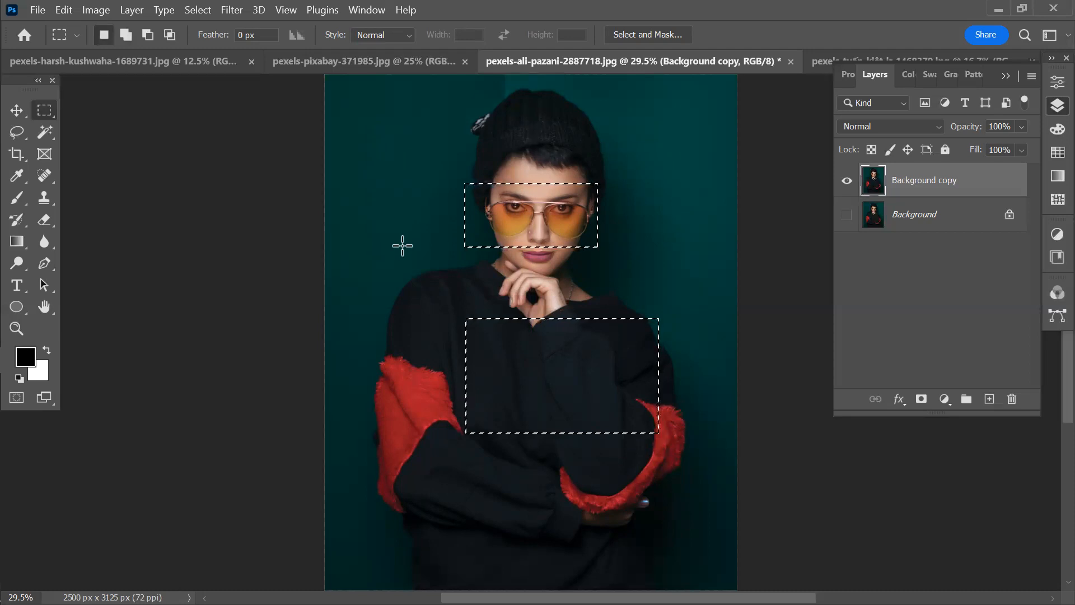
pyautogui.moveTo(454, 488); pyautogui.dragTo(638, 583)
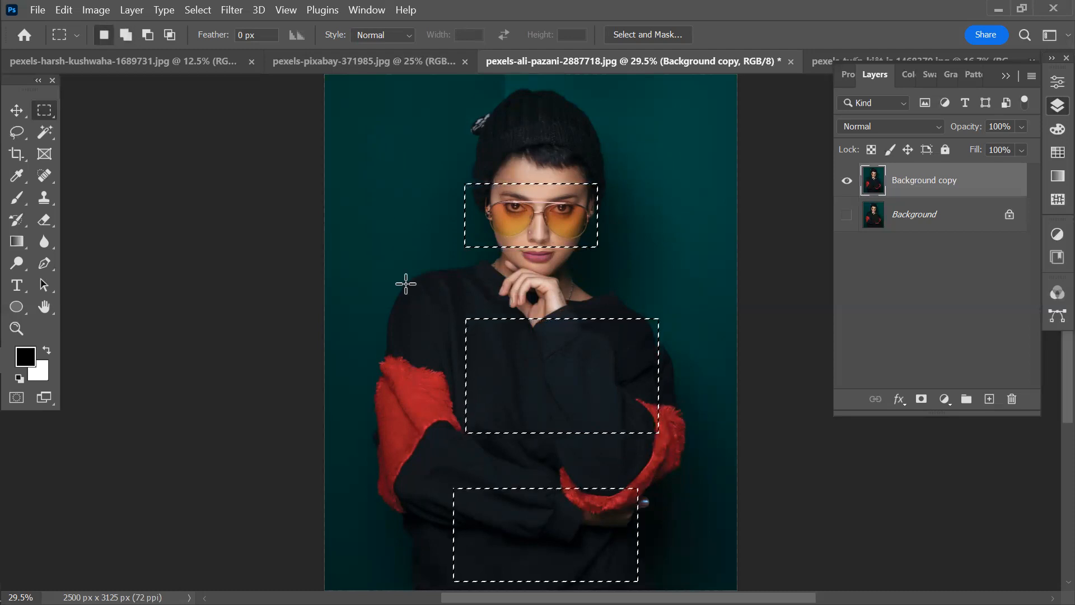
pyautogui.click(377, 165)
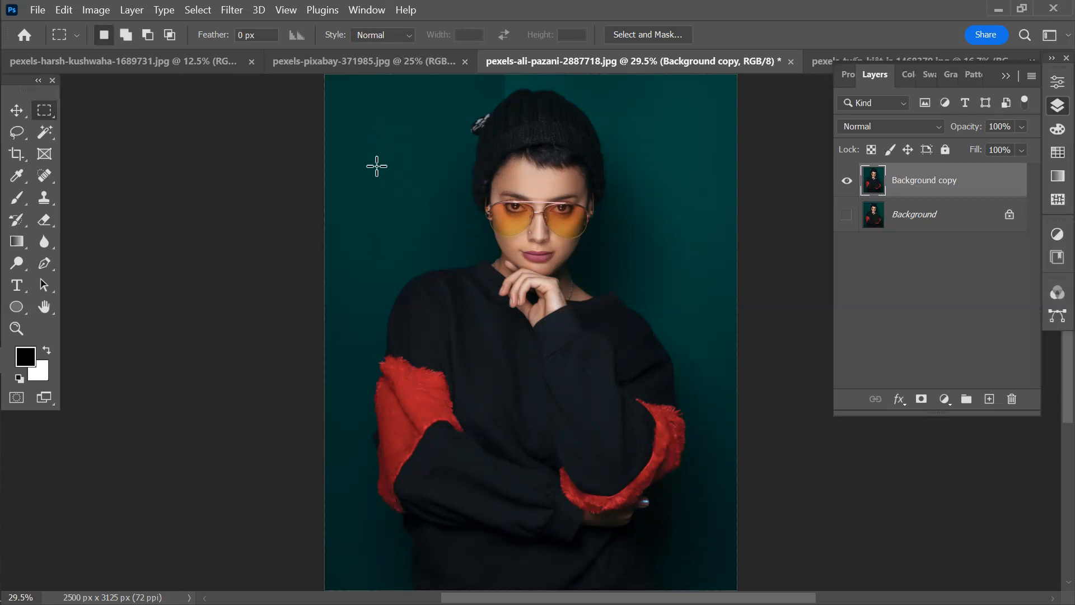
# - Draw an elliptical marquee selection around the head and chest, and add an overlapping ellipse across the lower-right arm
pyautogui.rightClick(48, 108)
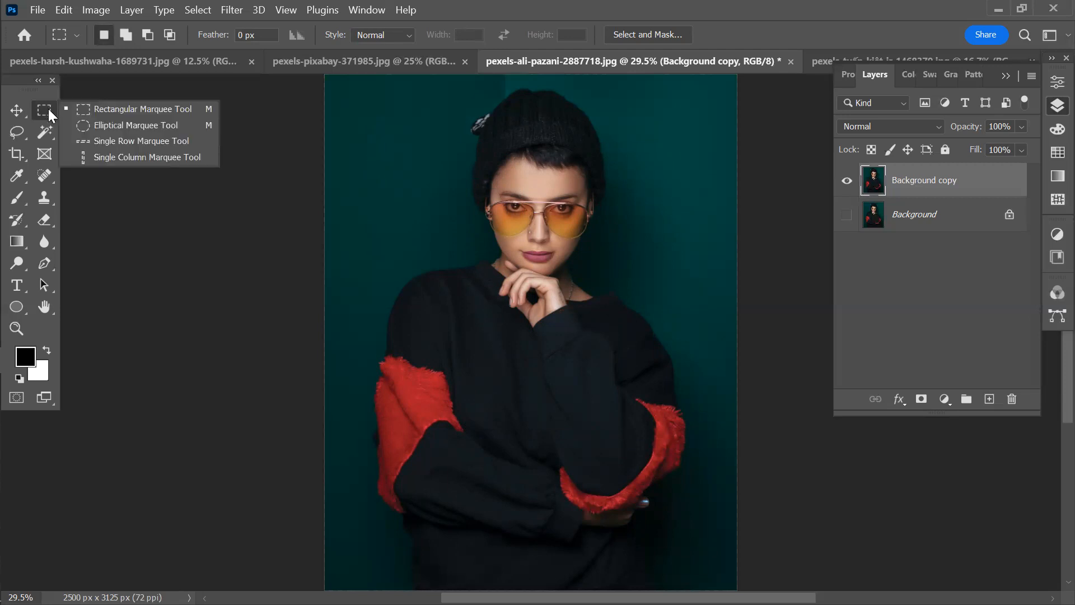
pyautogui.click(110, 126)
pyautogui.moveTo(403, 137); pyautogui.dragTo(659, 388)
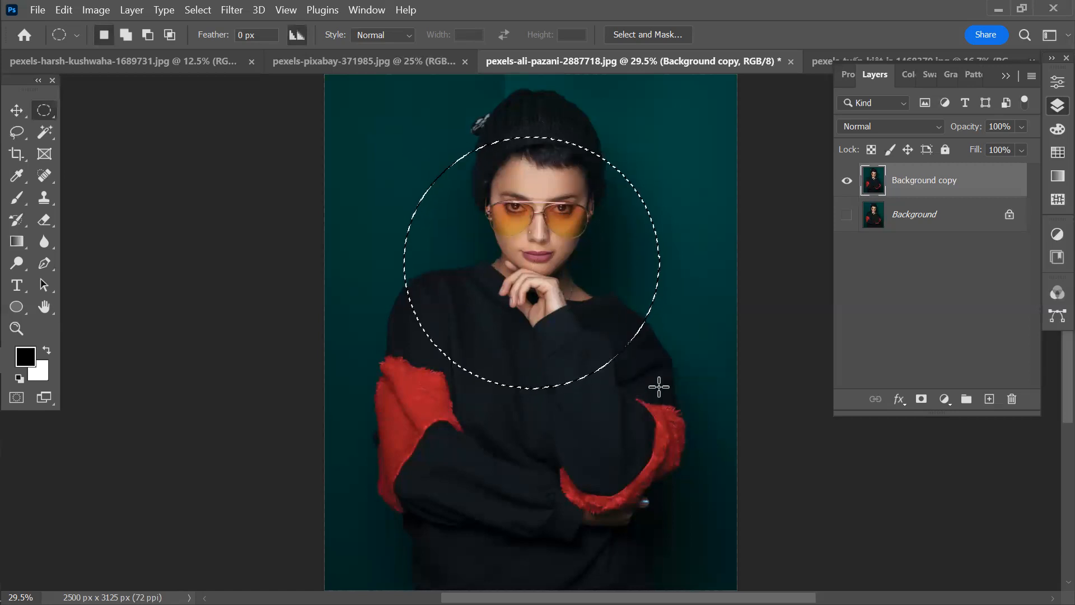
pyautogui.moveTo(495, 264); pyautogui.dragTo(740, 483)
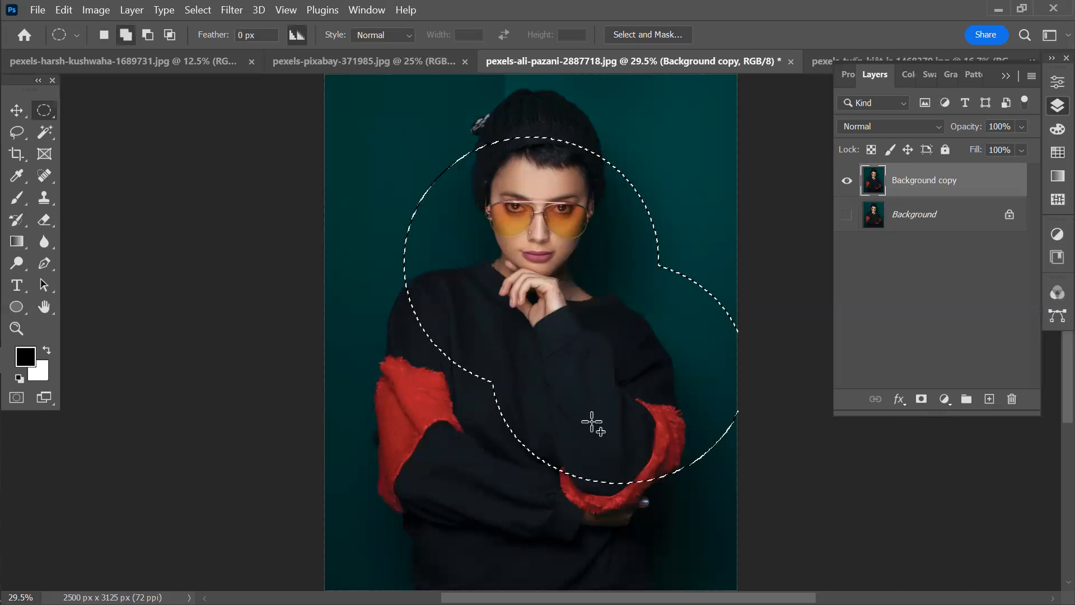
# - Subtract an ellipse over the torso from the selection, and intersect the remainder with an ellipse across the face and shoulder
pyautogui.moveTo(396, 317); pyautogui.dragTo(633, 469)
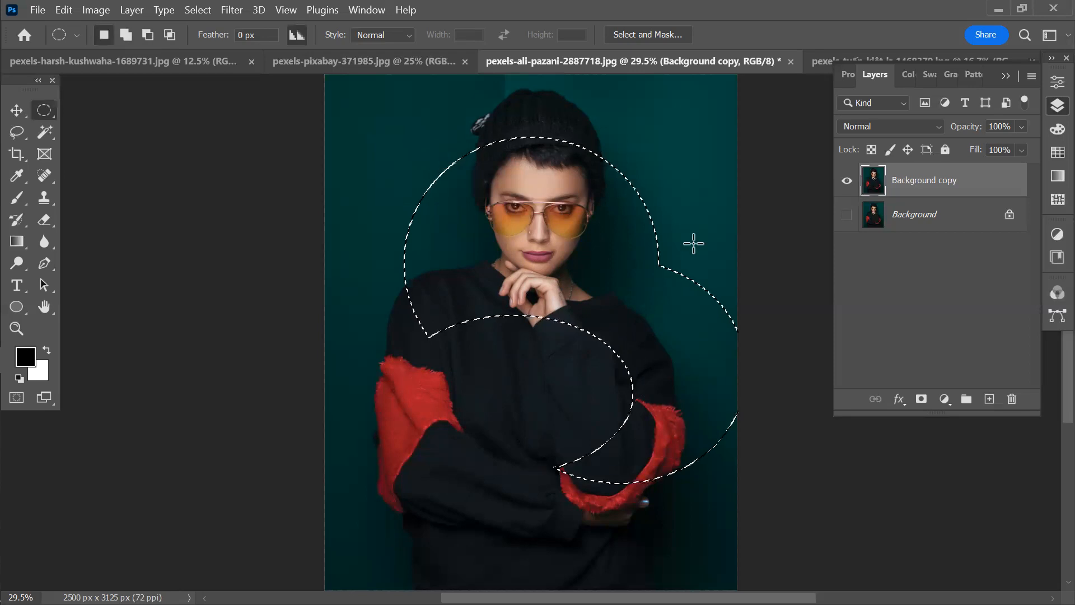
pyautogui.moveTo(672, 151); pyautogui.dragTo(537, 387)
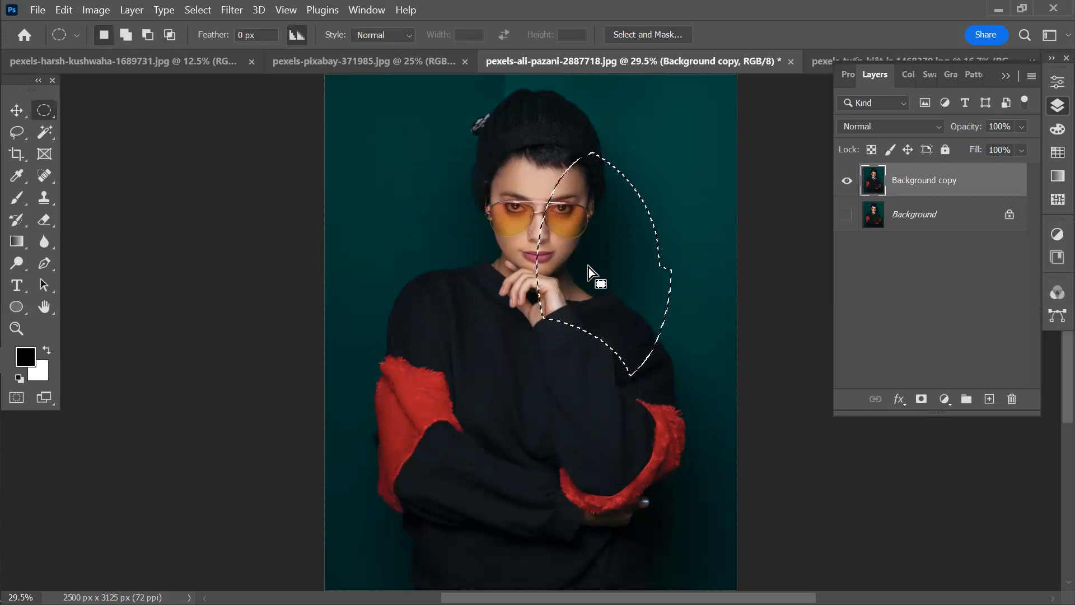
# - Replace the selection with a trial circle over the upper-left background, and draw a circular selection centred on the face
pyautogui.moveTo(404, 164); pyautogui.dragTo(479, 260)
pyautogui.hotkey('ctrl', 'd')
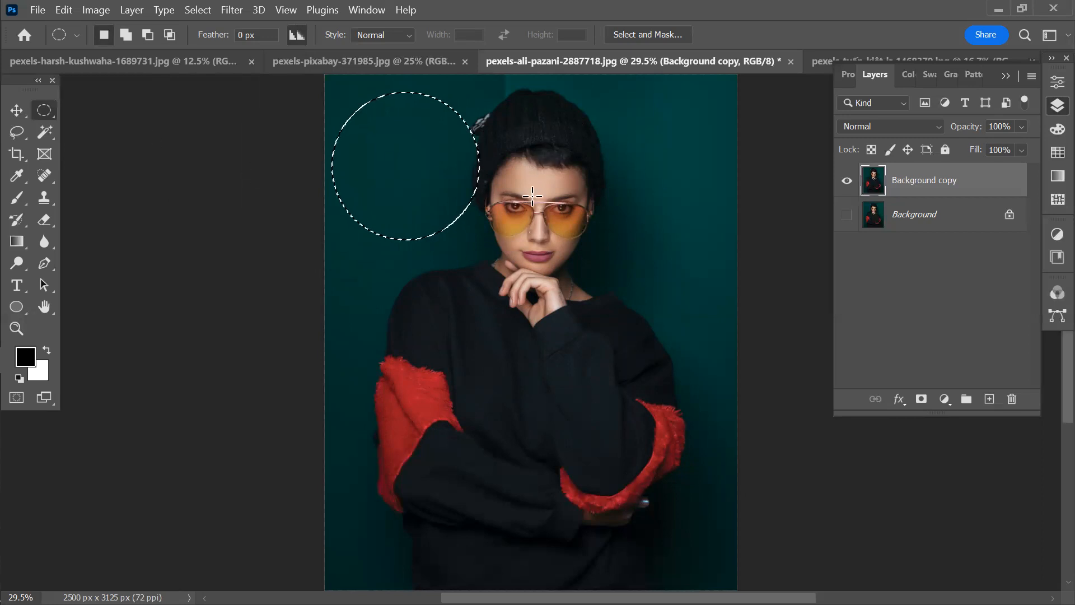
pyautogui.moveTo(535, 204); pyautogui.dragTo(644, 368)
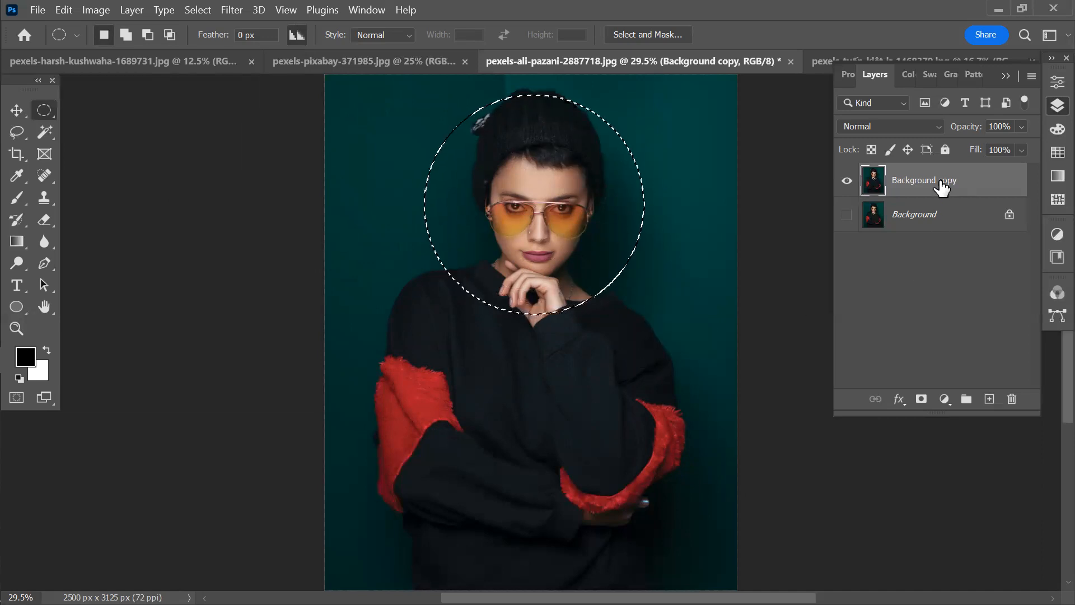
# - Copy the circled face to its own layer, view it with the layer beneath hidden, and undo the copy
pyautogui.hotkey('ctrl', 'j')
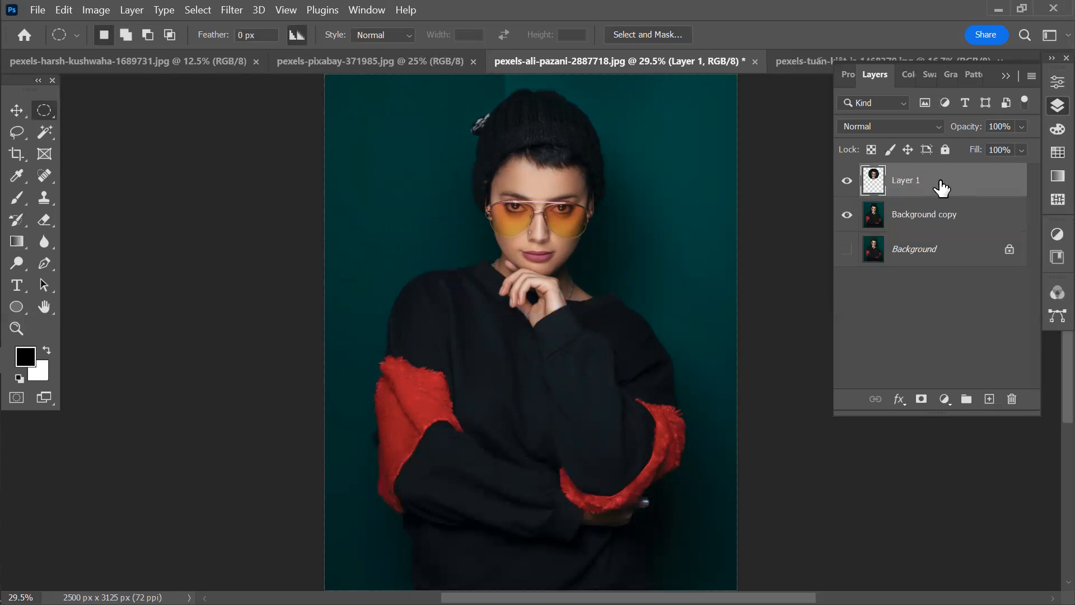
pyautogui.click(847, 215)
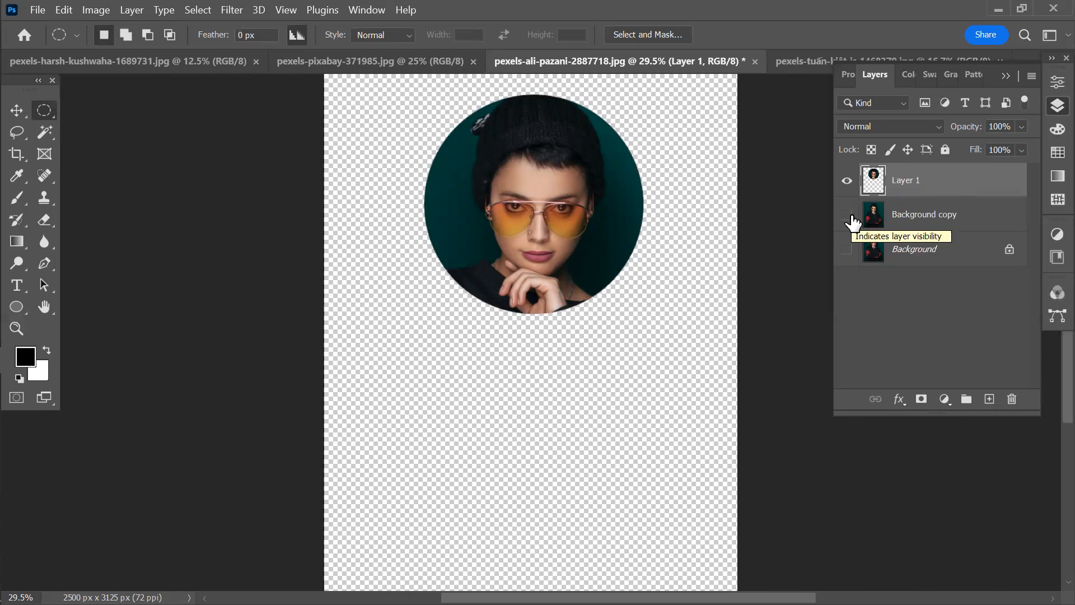
pyautogui.click(848, 215)
pyautogui.hotkey('ctrl', 'z')
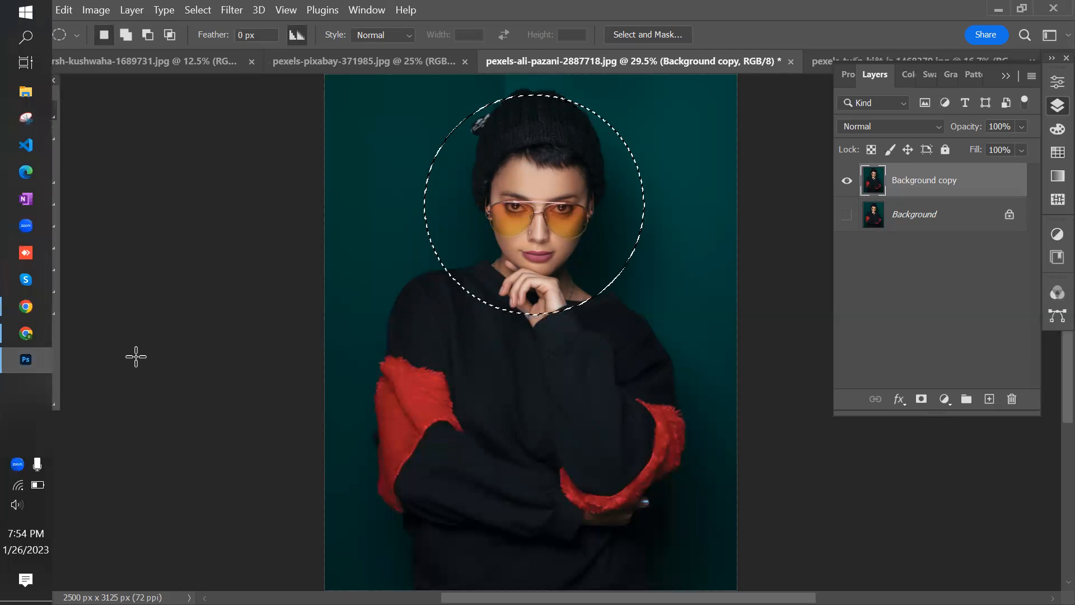
# - Set the foreground colour to the red a72128 sampled from the sweater's fluffy sleeve patch
pyautogui.click(32, 363)
pyautogui.click(422, 386)
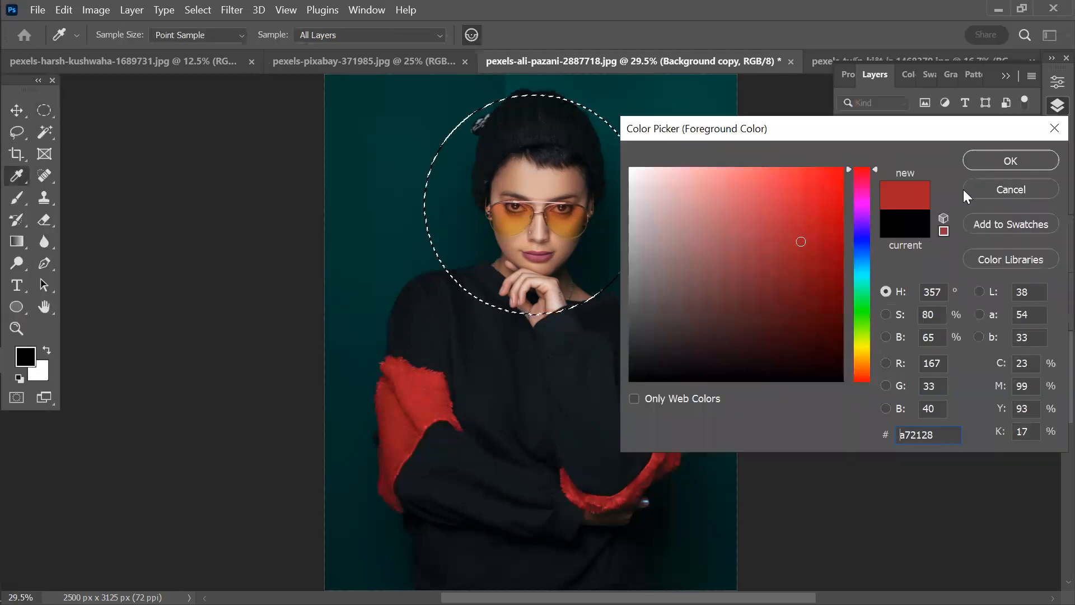
pyautogui.click(1036, 157)
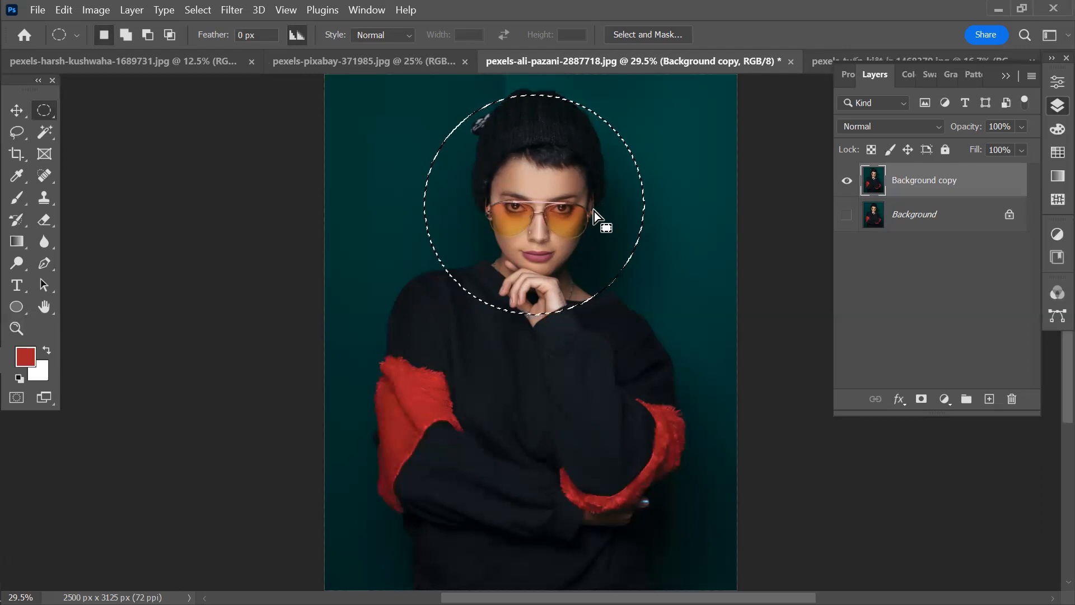
# - Try filling the circular face selection with the white background colour and the red foreground colour, undoing each fill
pyautogui.hotkey('ctrl', 'BackSpace')
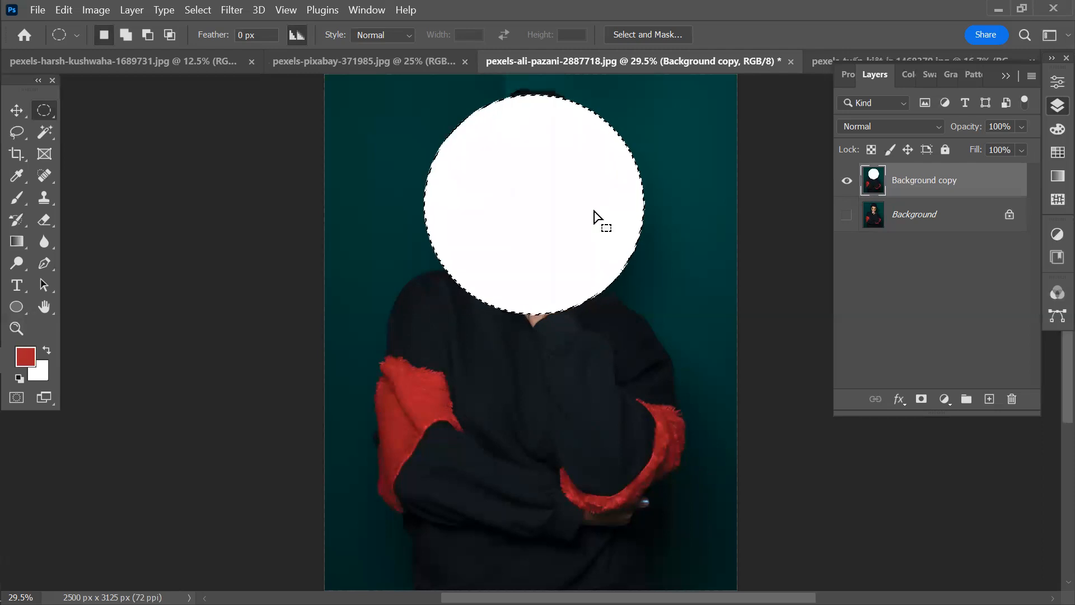
pyautogui.hotkey('ctrl', 'z')
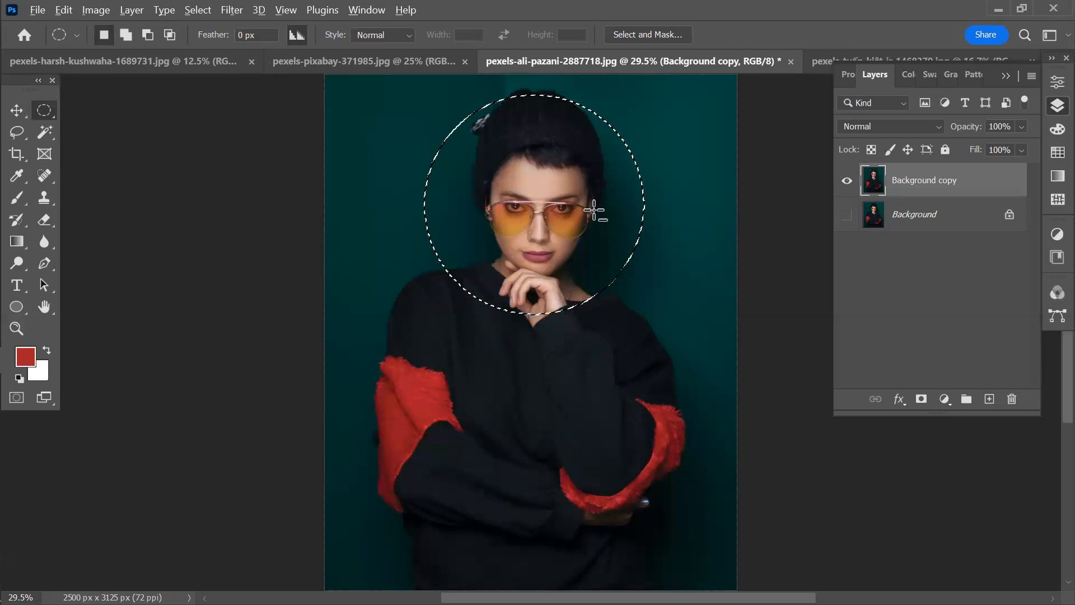
pyautogui.hotkey('alt', 'BackSpace')
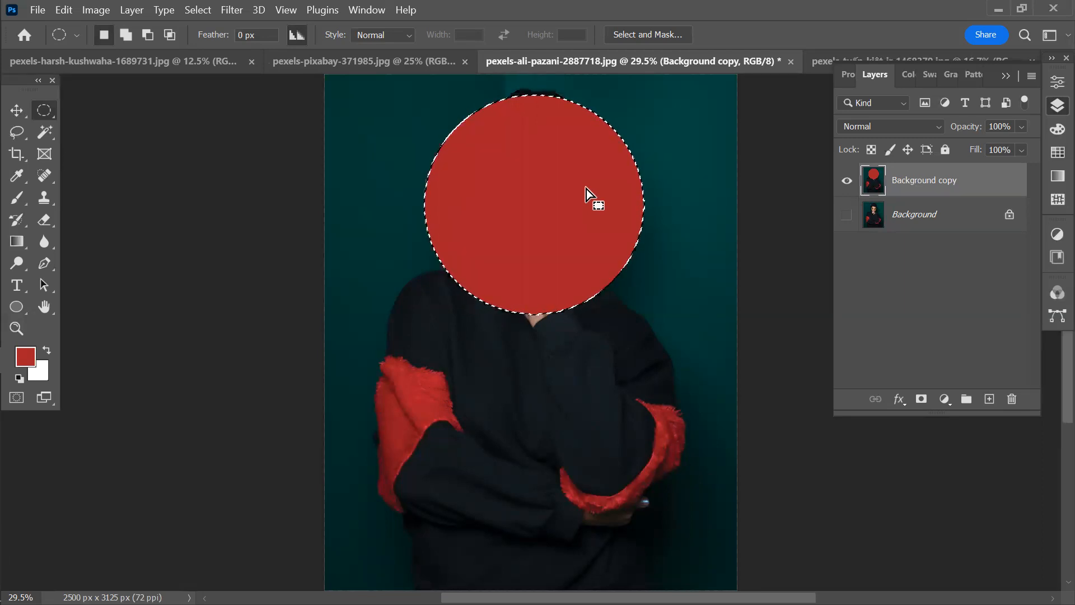
pyautogui.hotkey('ctrl', 'z')
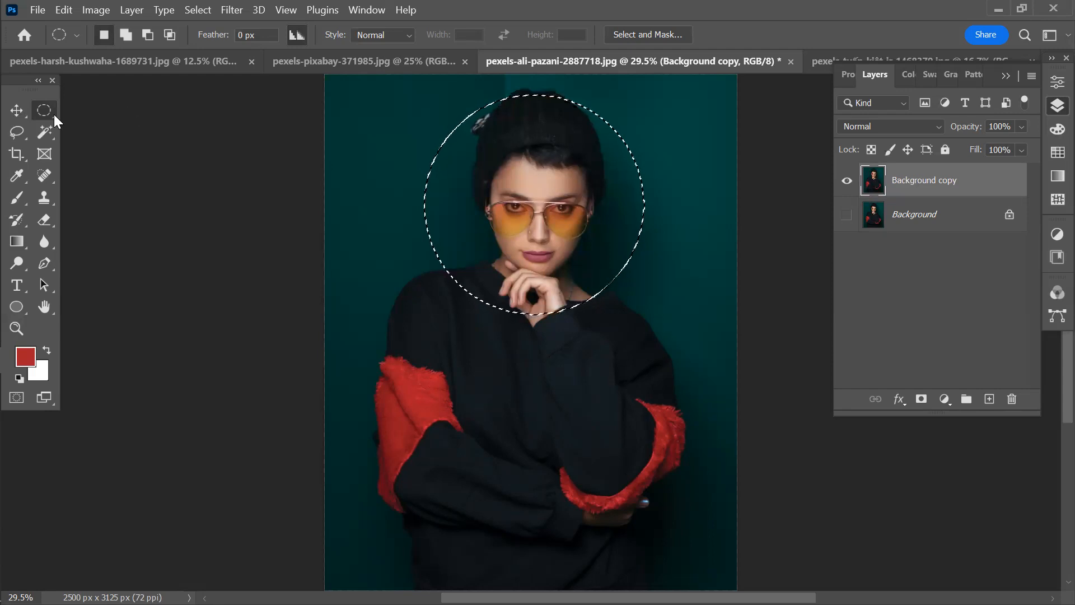
# - Invert the circular selection and try filling the surroundings with the red foreground colour, undoing the fill and deselecting
pyautogui.rightClick(529, 175)
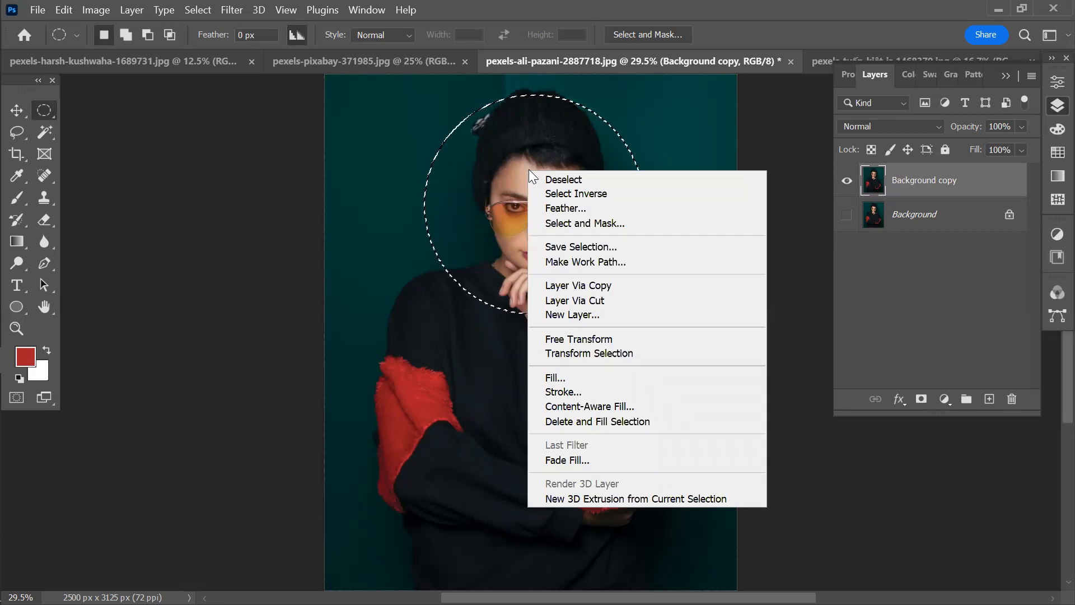
pyautogui.click(622, 192)
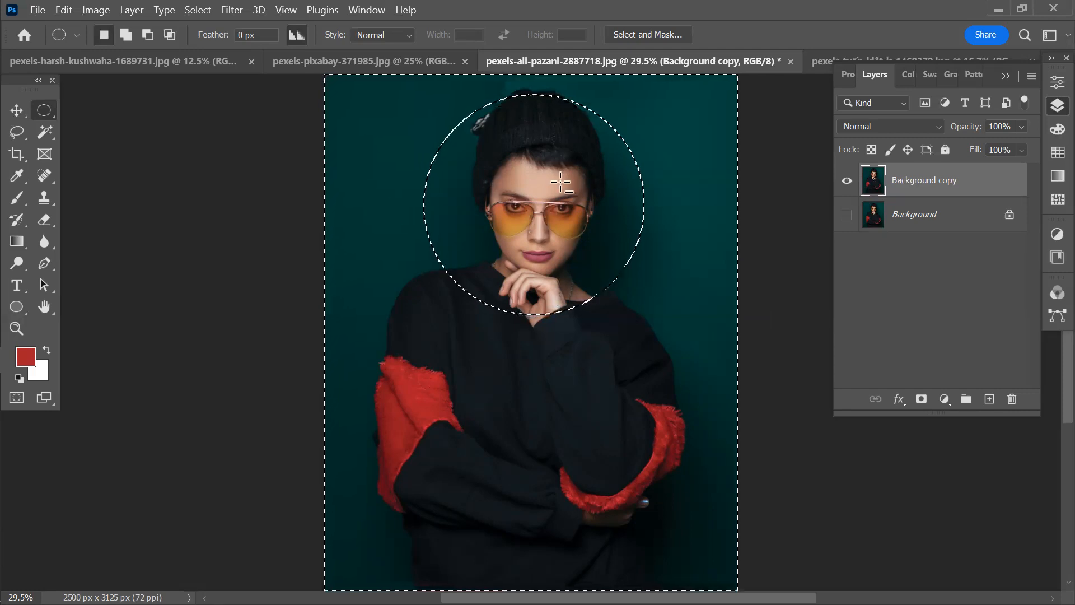
pyautogui.hotkey('alt', 'BackSpace')
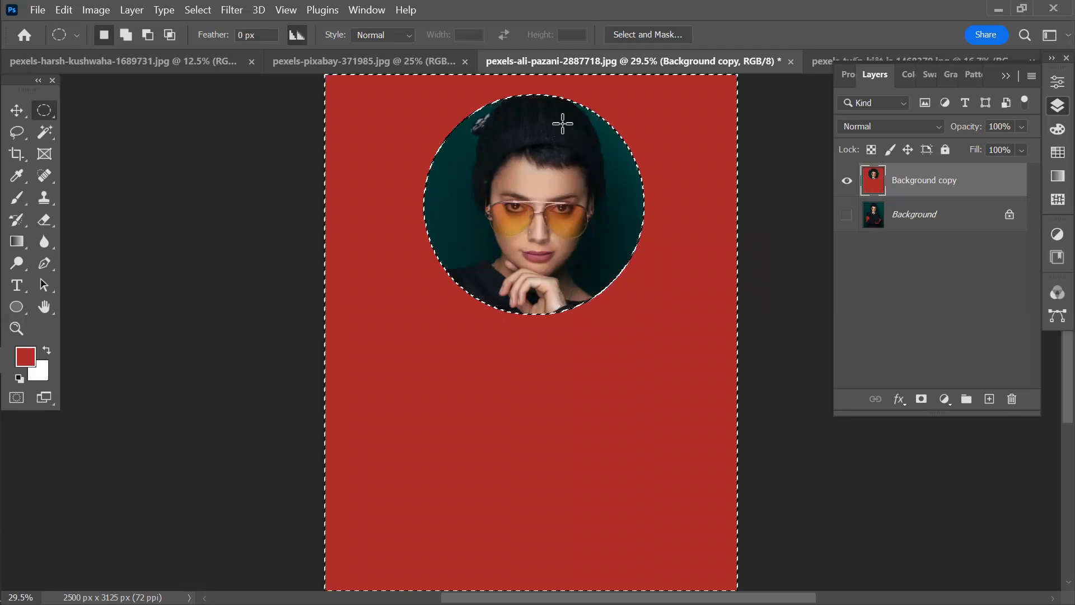
pyautogui.click(572, 462)
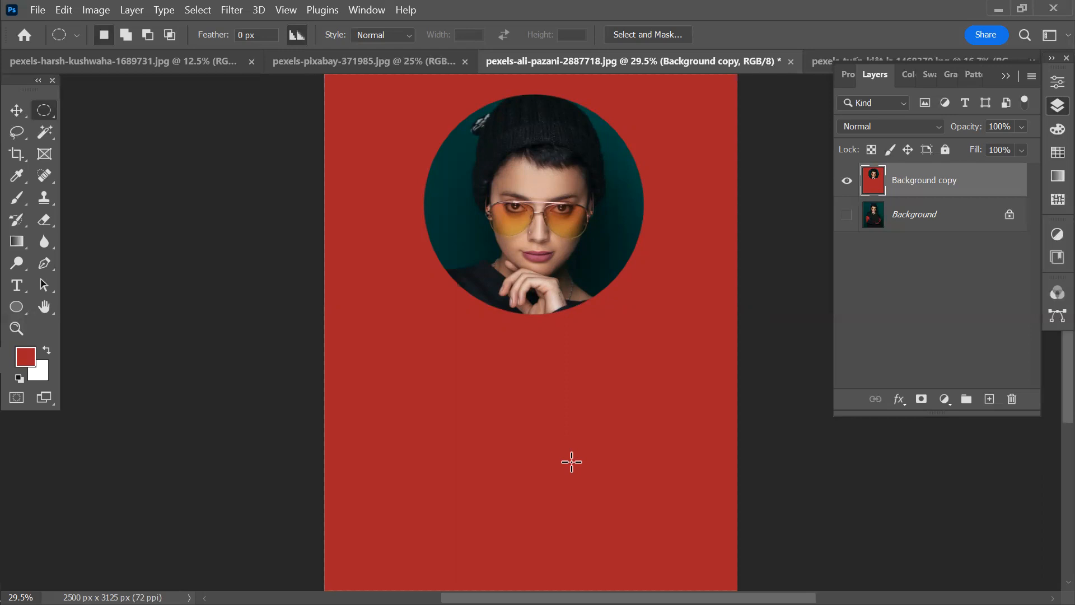
pyautogui.hotkey('ctrl', 'z')
pyautogui.hotkey('ctrl', 'z')
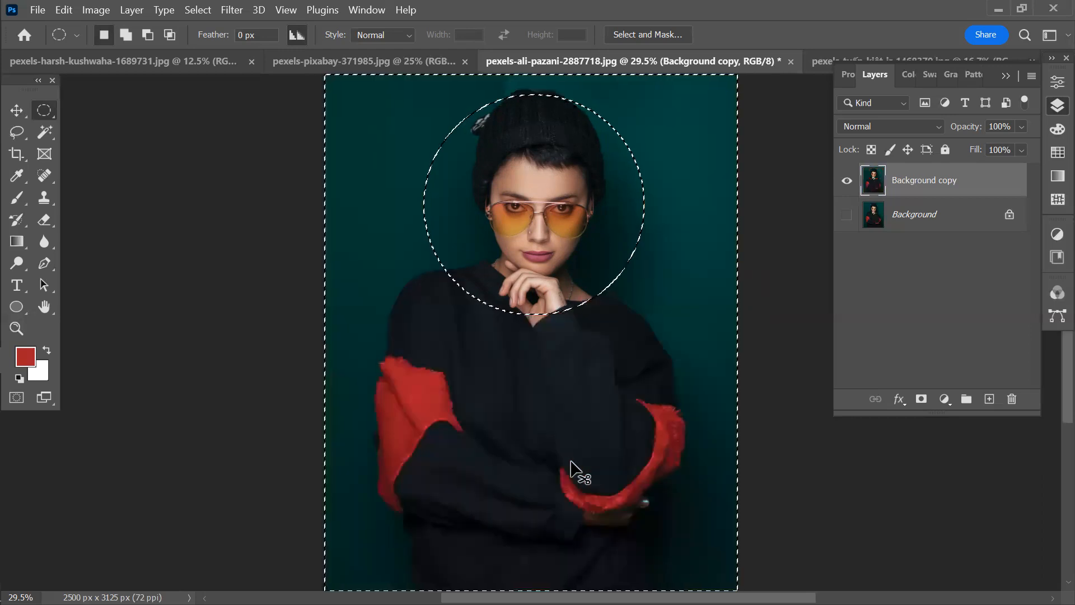
pyautogui.hotkey('ctrl', 'd')
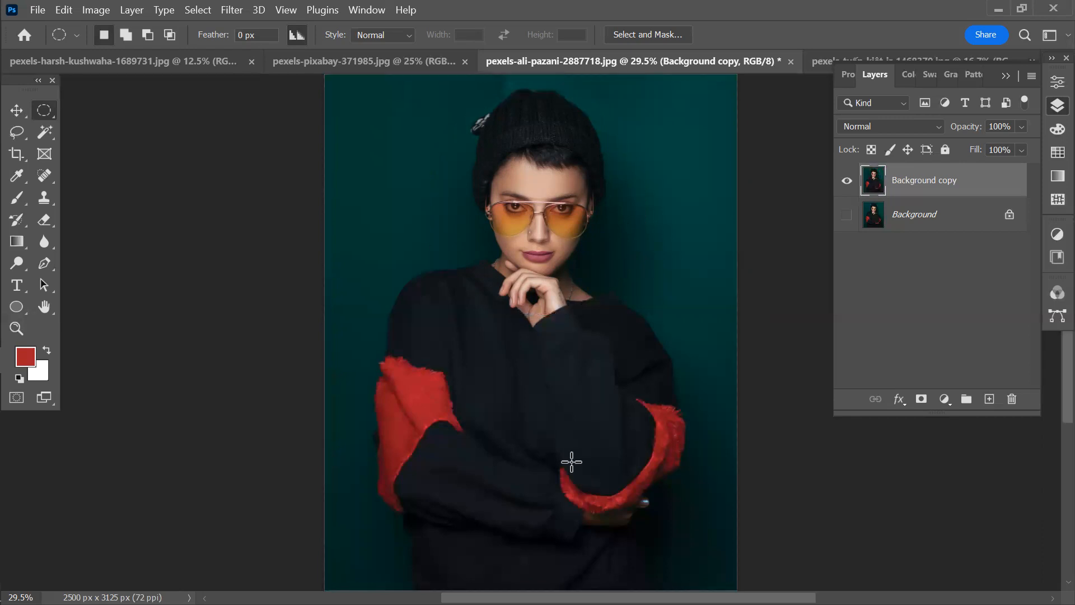
pyautogui.moveTo(408, 93); pyautogui.dragTo(688, 419)
pyautogui.scroll(5, 688, 419)
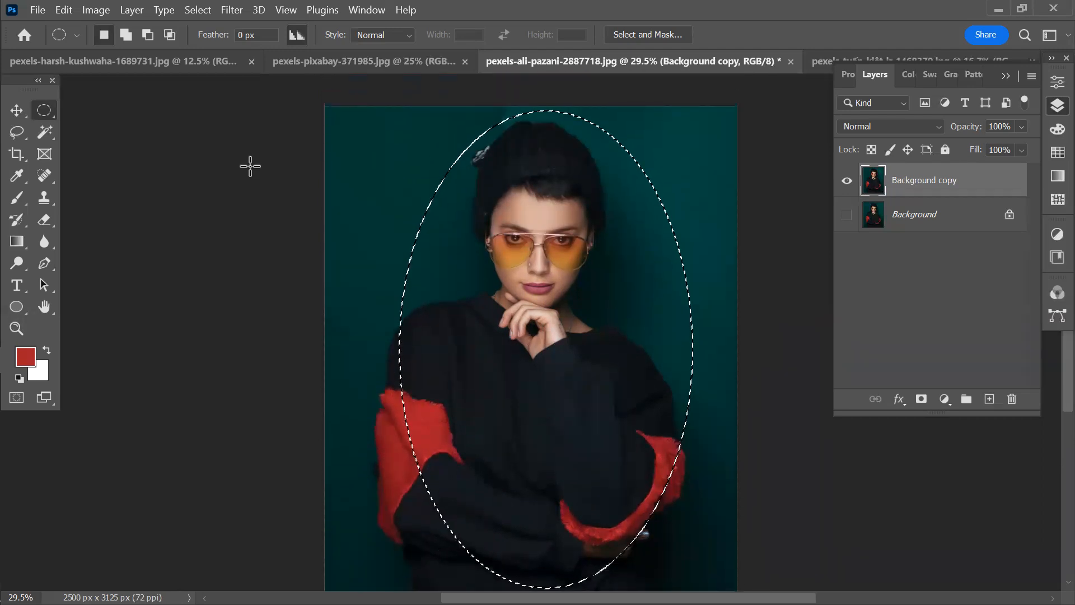
pyautogui.click(519, 264)
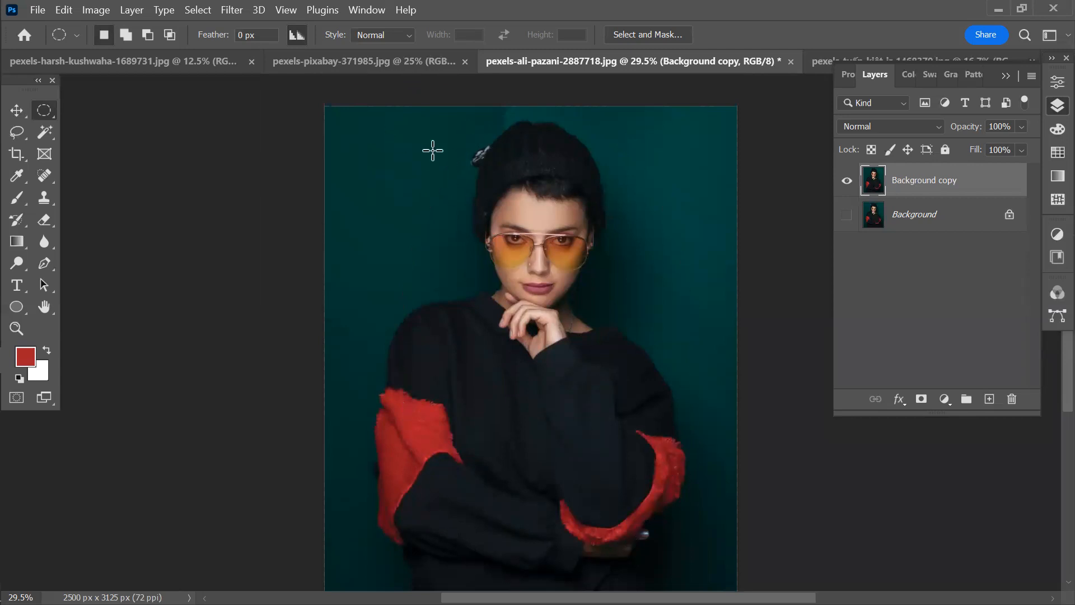
# - Draw a tall elliptical selection around the subject from above the hat to below the folded arms, and invert it
pyautogui.moveTo(407, 105); pyautogui.dragTo(659, 565)
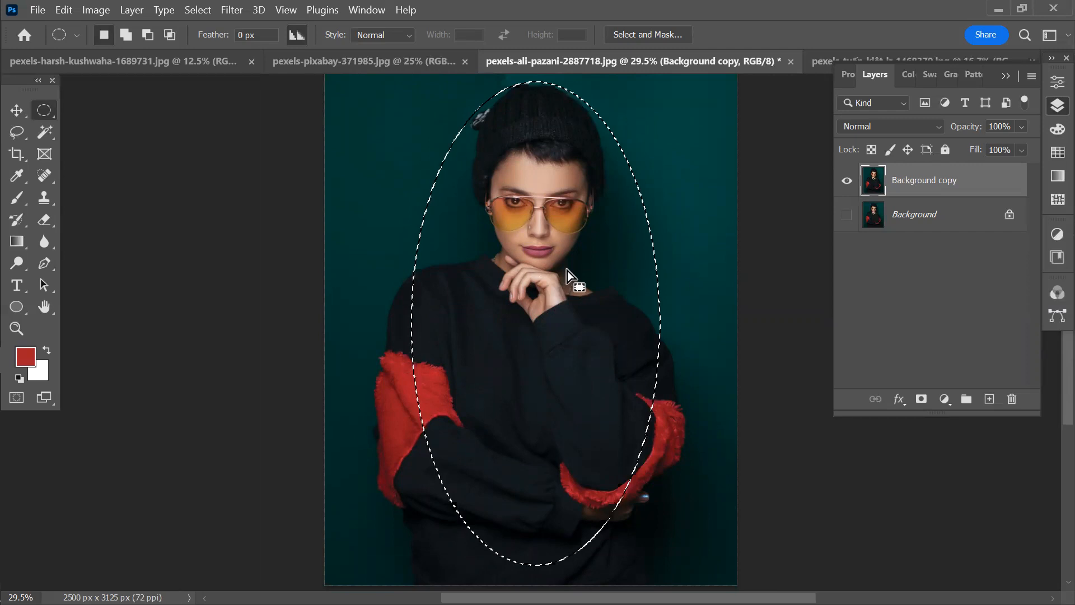
pyautogui.rightClick(600, 246)
pyautogui.click(652, 267)
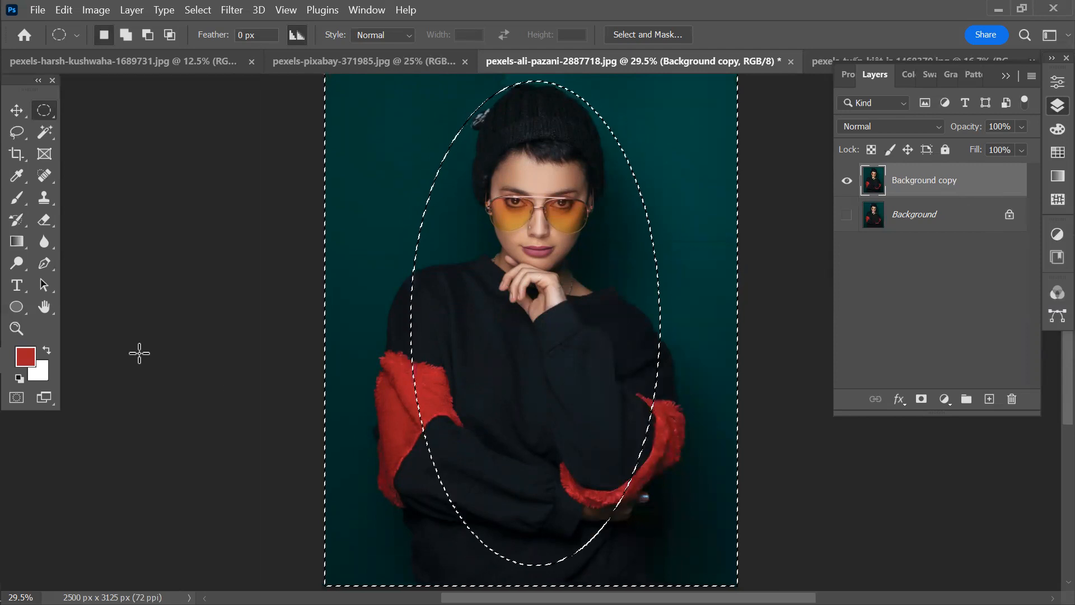
# - Reset the foreground and background colours to their defaults and fill the area outside the ellipse with black, keeping the selection active
pyautogui.click(19, 379)
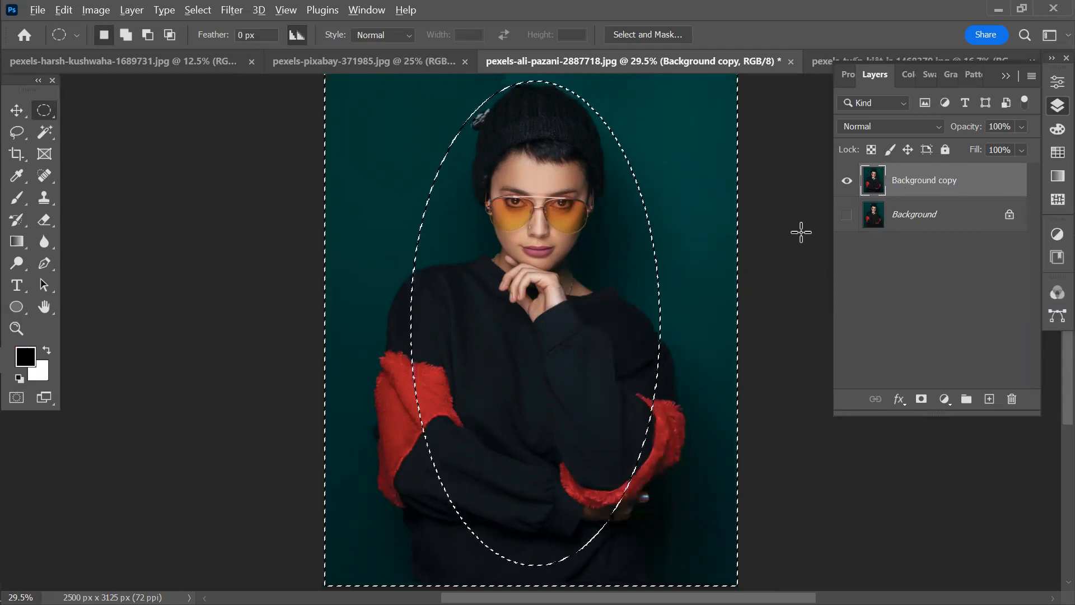
pyautogui.hotkey('alt', 'BackSpace')
pyautogui.scroll(1, 643, 325)
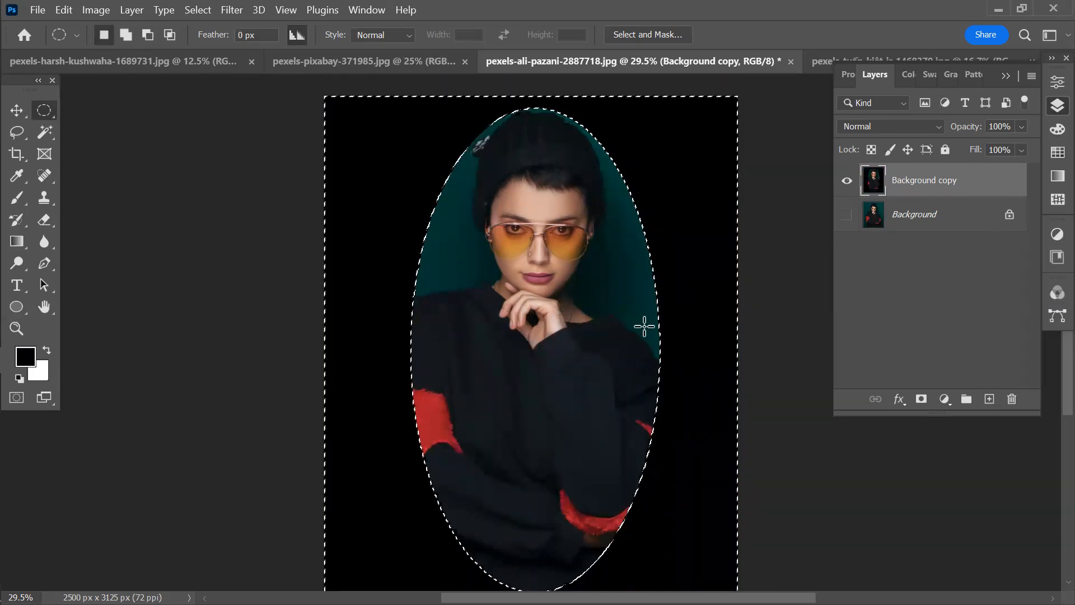
pyautogui.hotkey('ctrl', 'd')
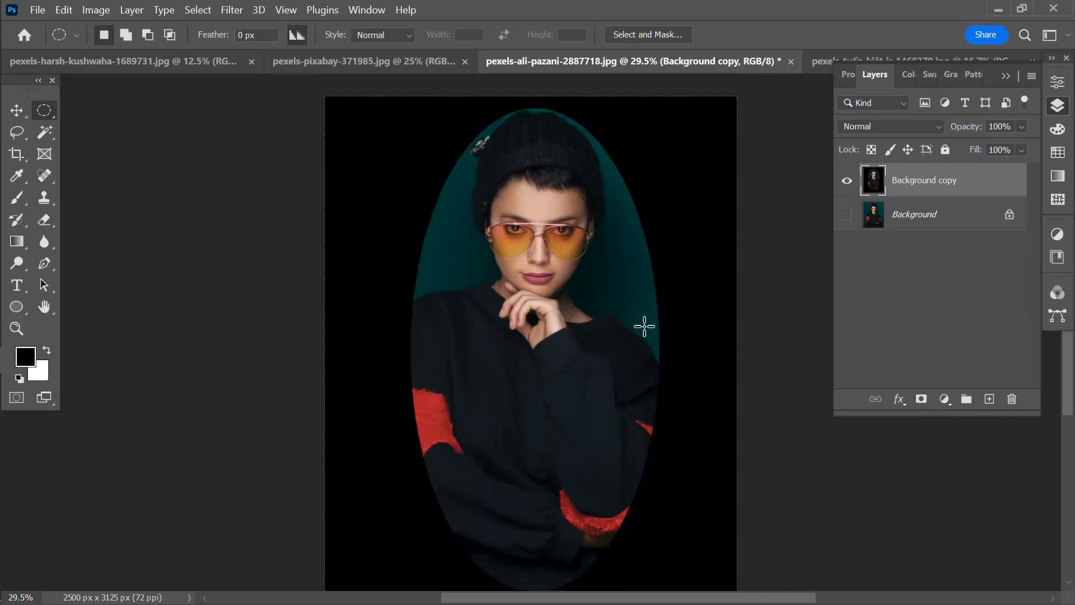
pyautogui.hotkey('ctrl', 'z')
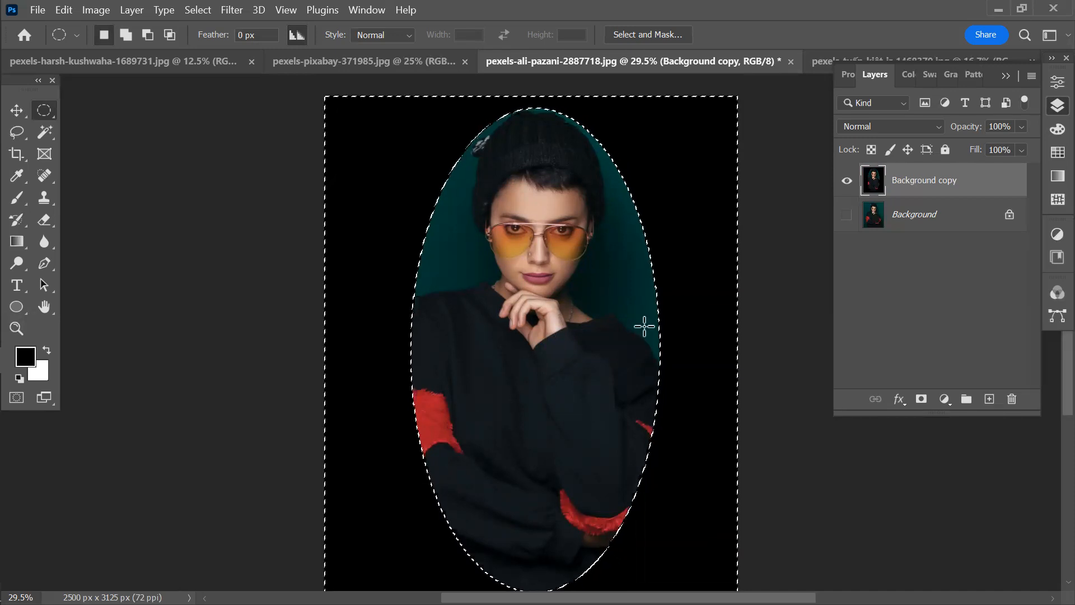
# - Feather the inverted elliptical selection with a radius of 60 pixels
pyautogui.rightClick(695, 264)
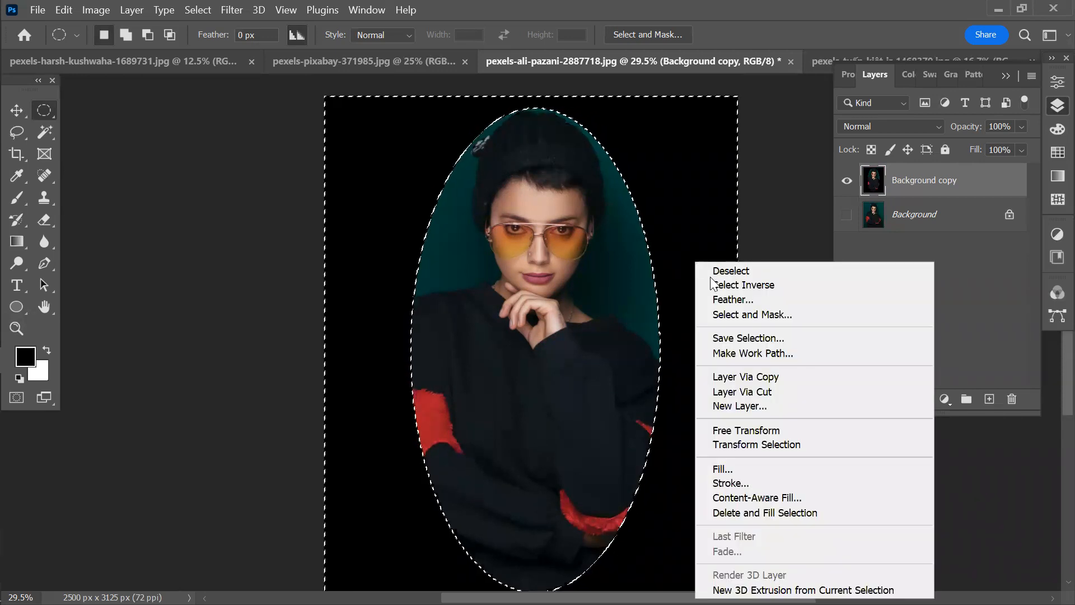
pyautogui.click(734, 301)
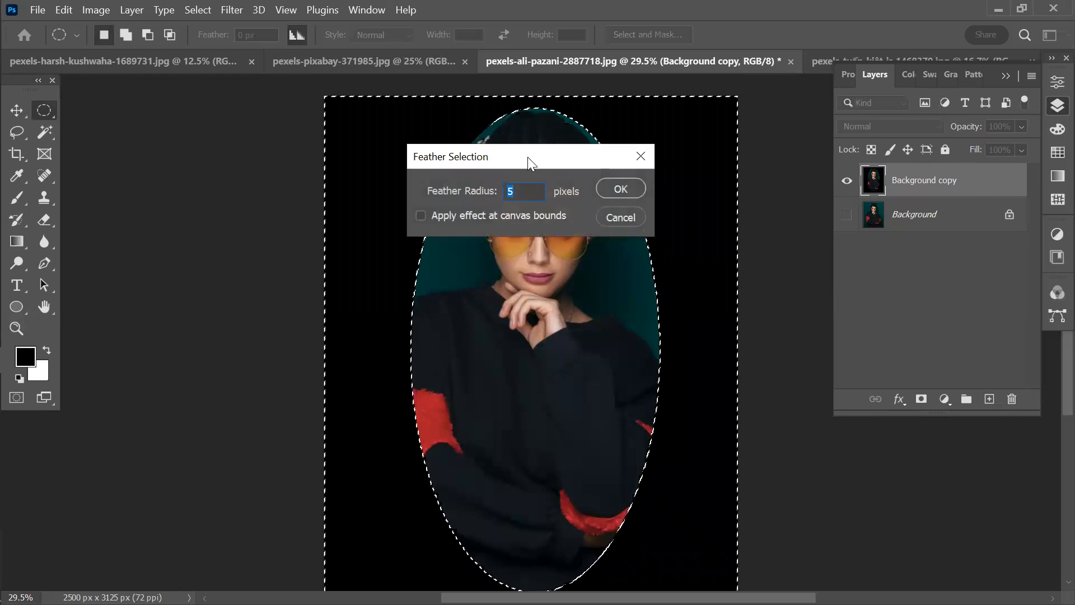
pyautogui.moveTo(528, 157); pyautogui.dragTo(216, 160)
pyautogui.write('60')
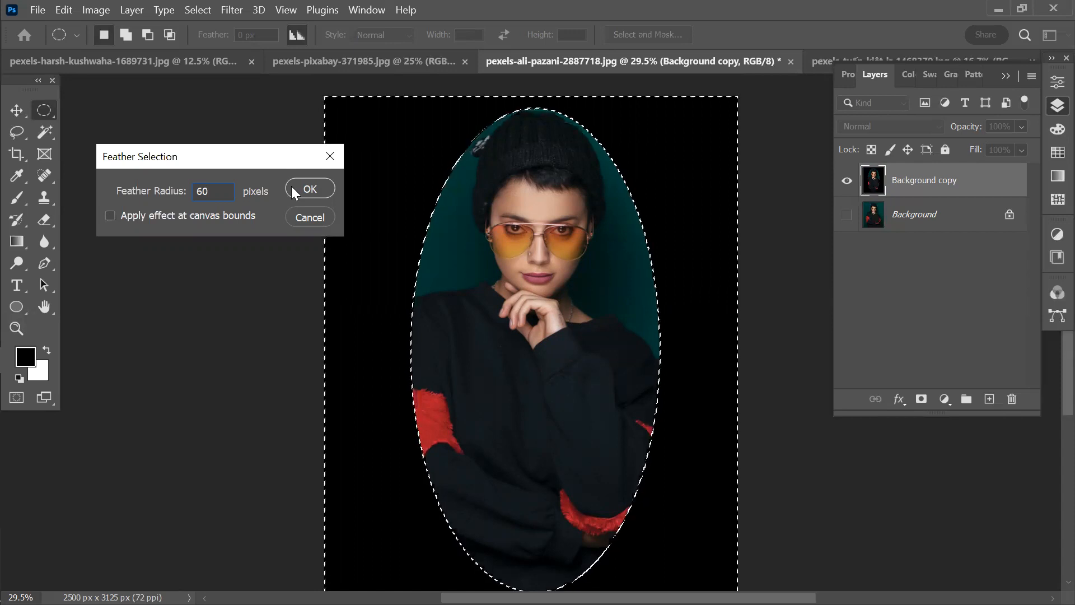
pyautogui.click(292, 186)
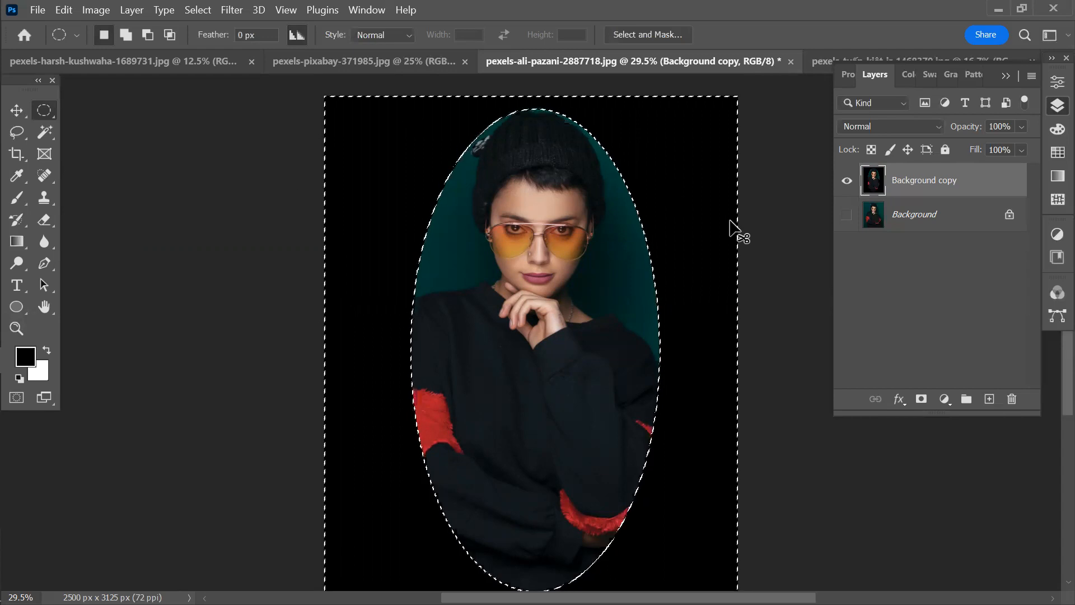
# - Feather the selection around the ellipse again with a radius of 200 pixels
pyautogui.rightClick(670, 157)
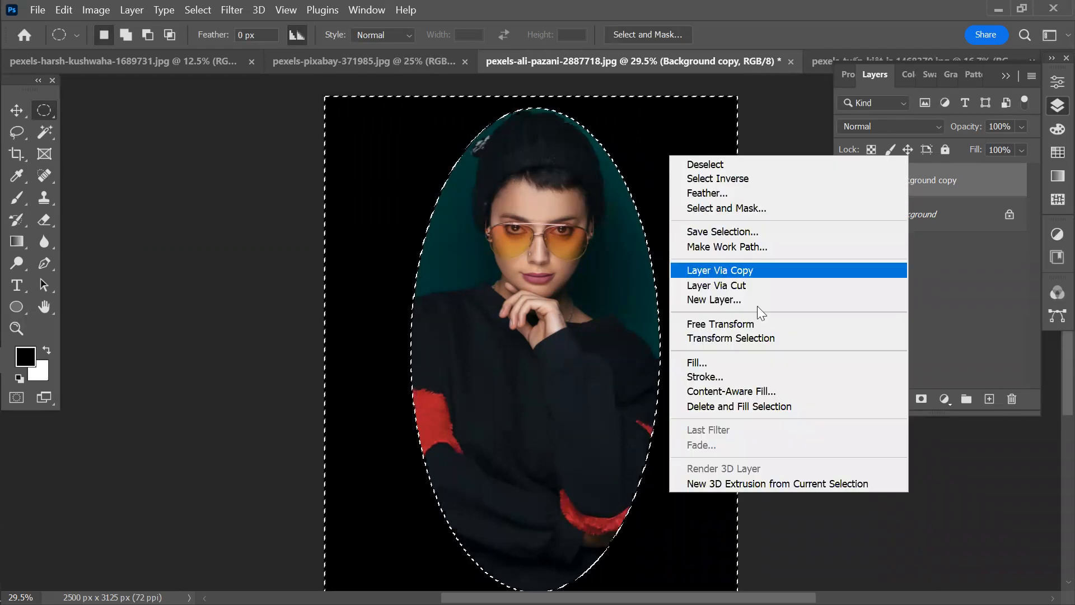
pyautogui.click(710, 193)
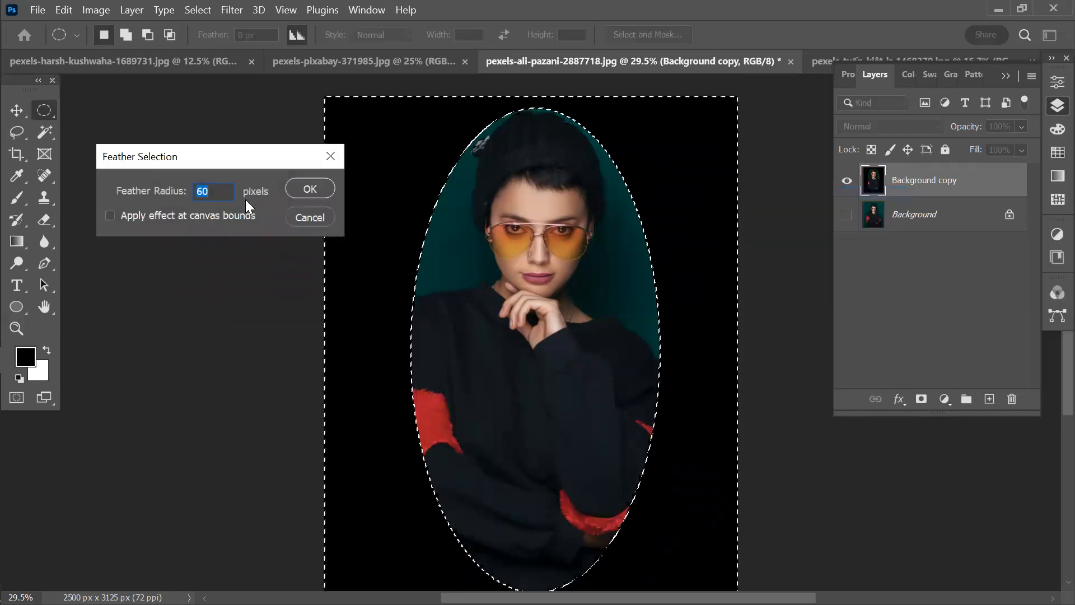
pyautogui.write('200')
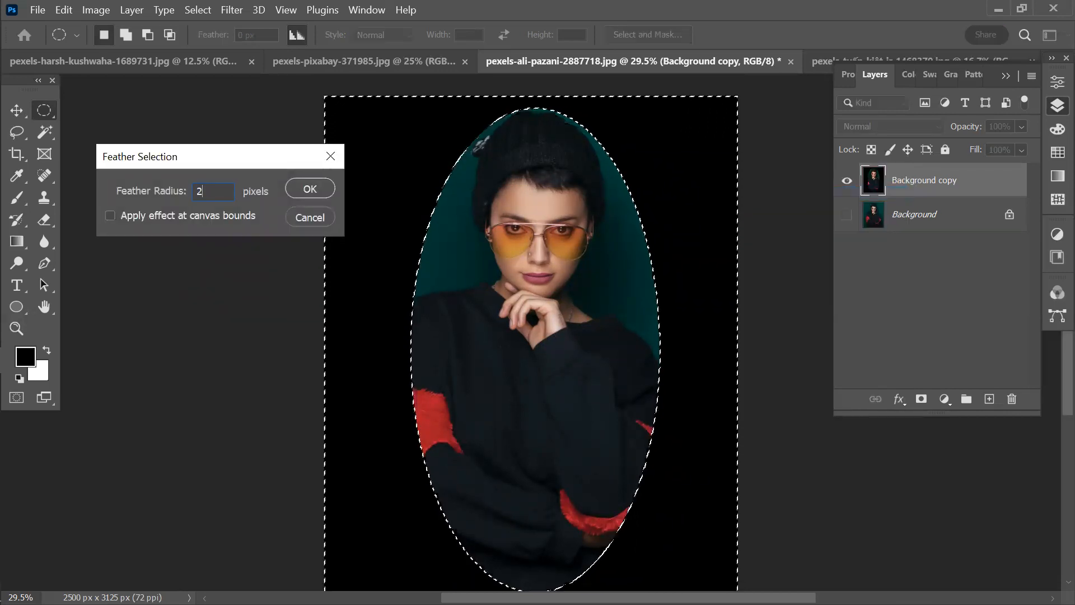
pyautogui.click(311, 189)
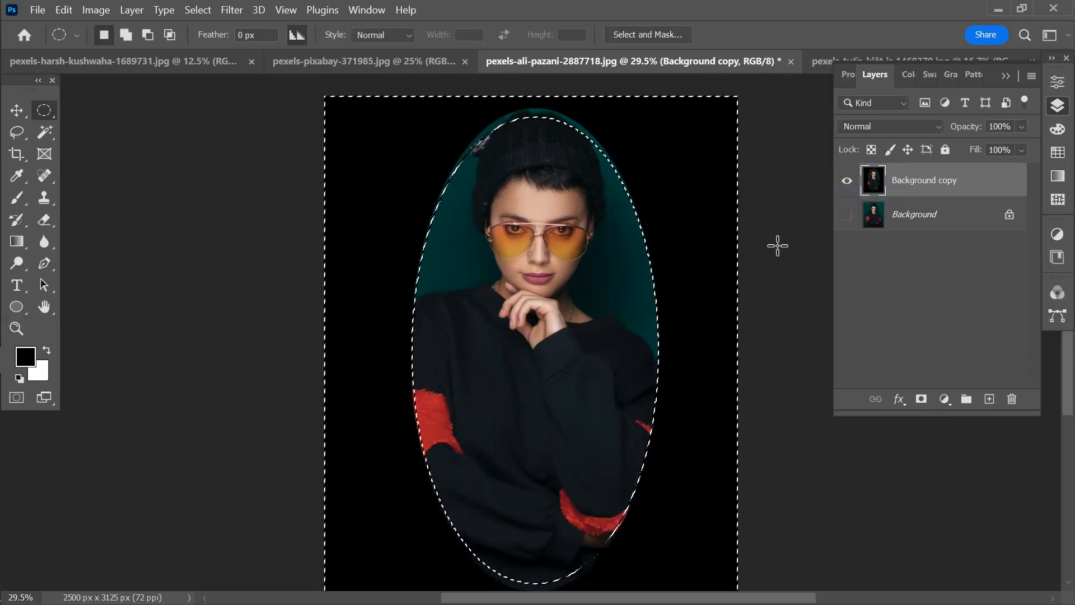
# - Undo the black fill and the selection changes back to the plain tall ellipse, and invert that selection again
pyautogui.hotkey('ctrl', 'd')
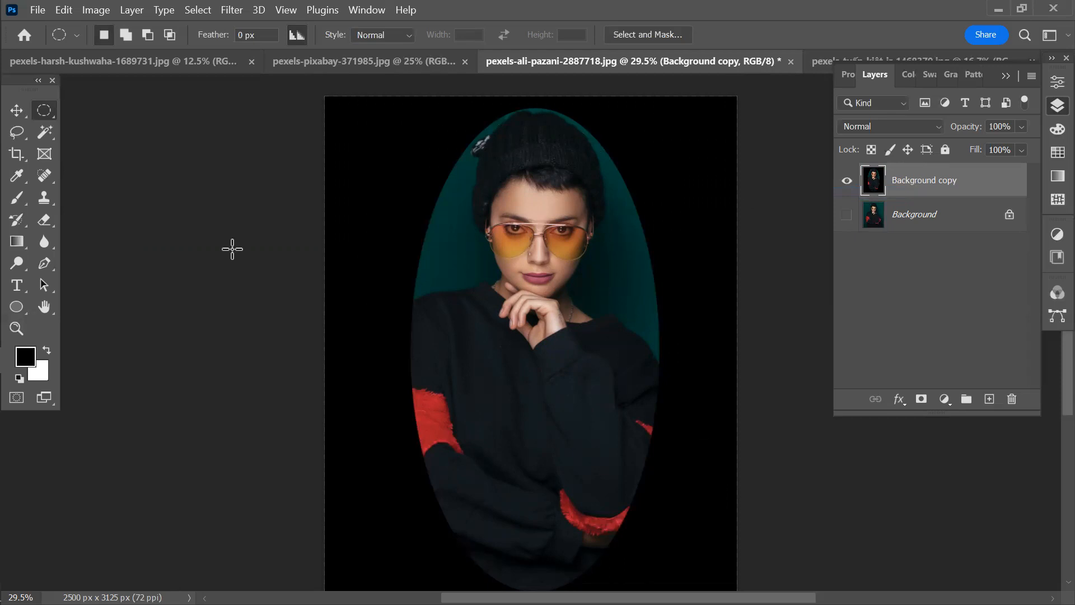
pyautogui.hotkey('ctrl', 'z')
pyautogui.hotkey('ctrl', 'z')
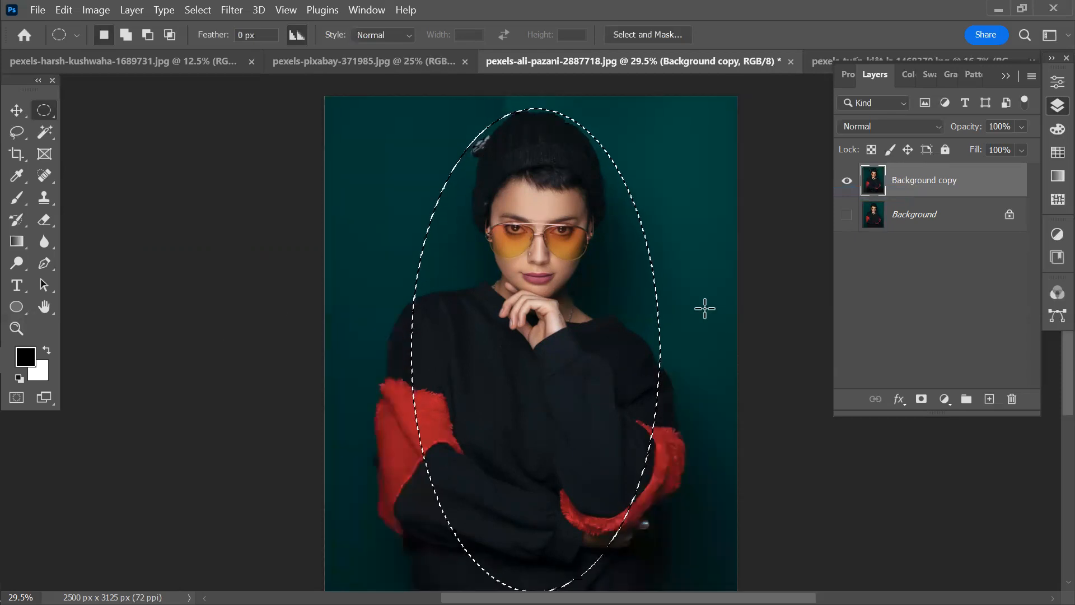
pyautogui.rightClick(573, 184)
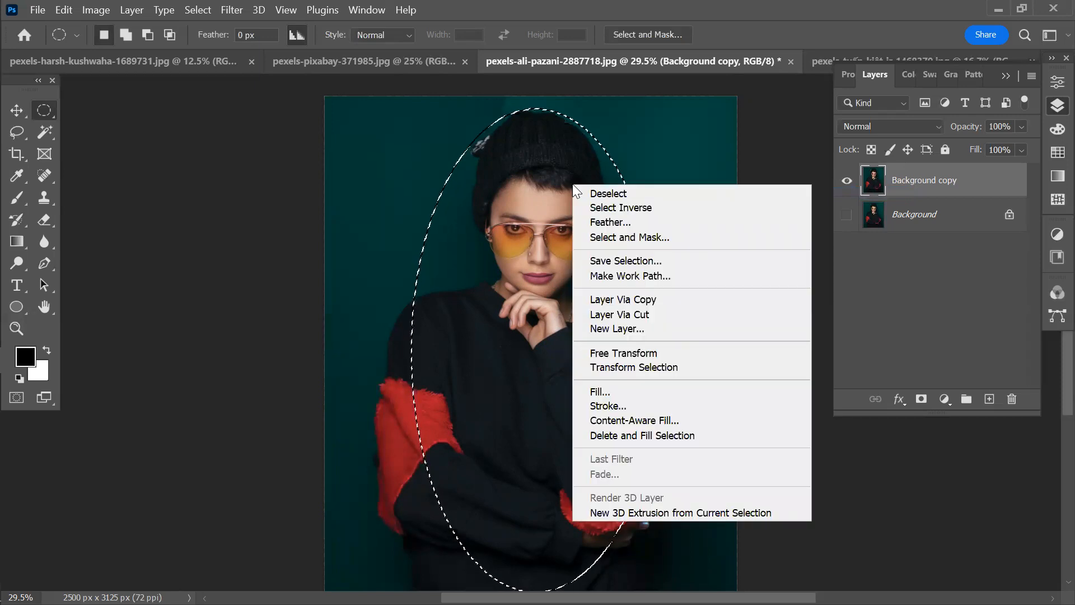
pyautogui.click(644, 207)
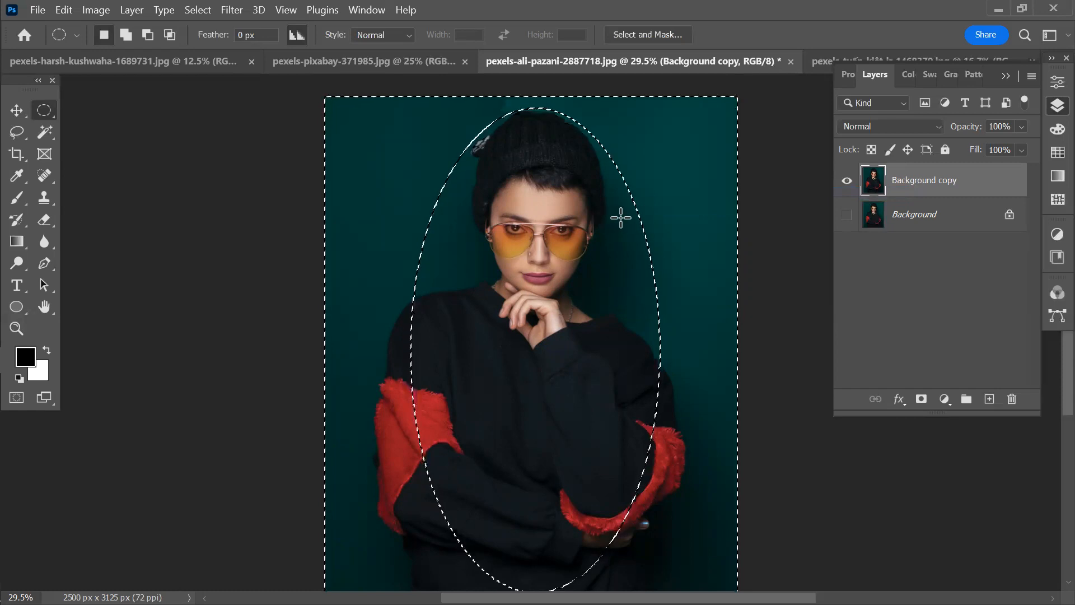
# - Set the foreground colour to a dark red sampled from the red fur patch on the subject's sleeve
pyautogui.click(25, 356)
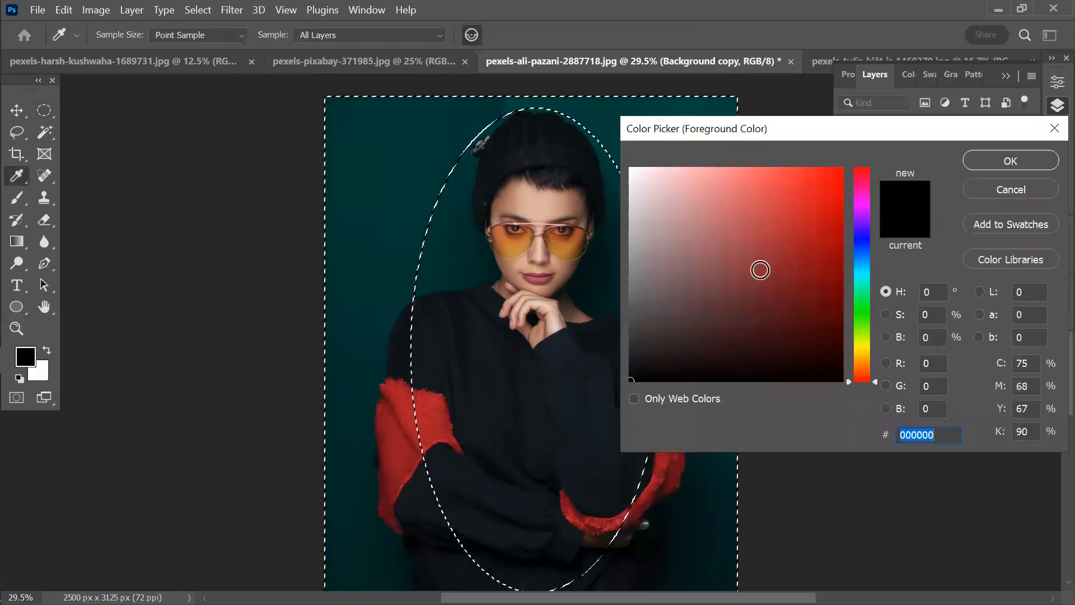
pyautogui.click(408, 412)
pyautogui.click(997, 165)
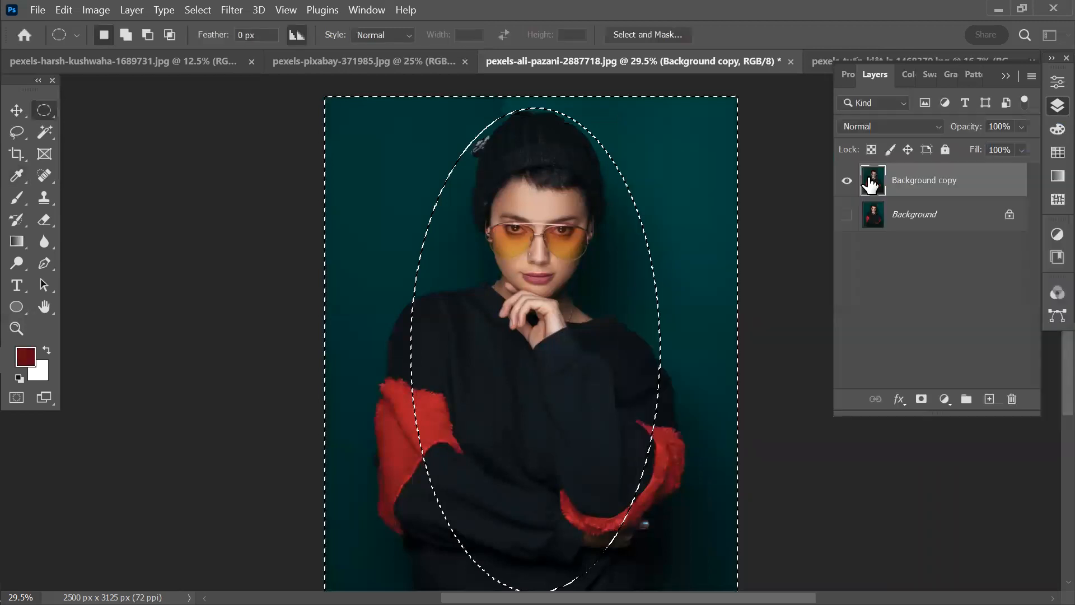
# - Feather the inverted elliptical selection with a radius of 300 pixels
pyautogui.rightClick(669, 168)
pyautogui.click(741, 207)
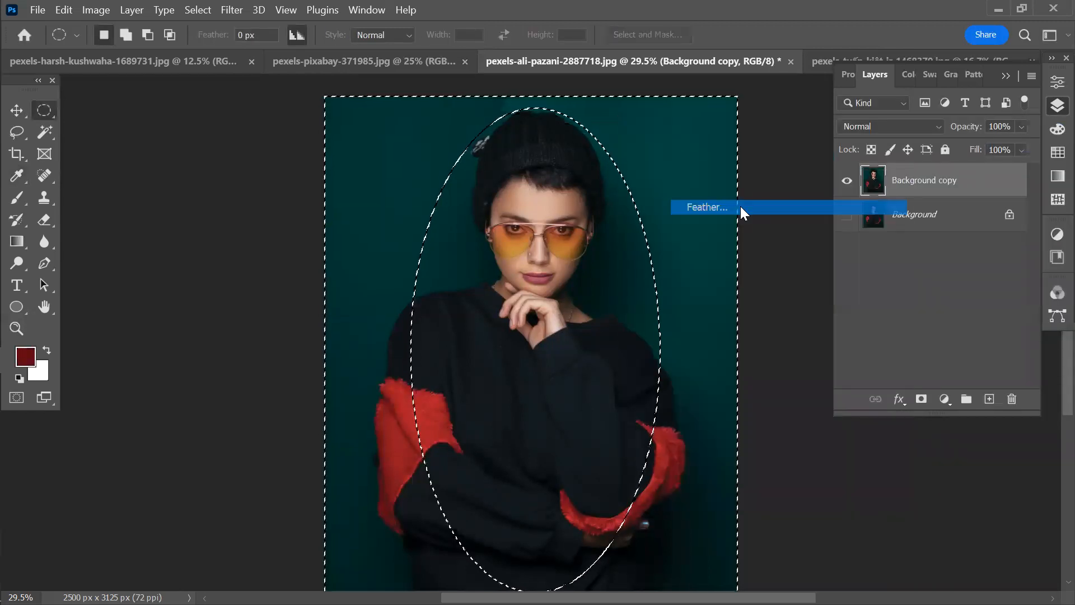
pyautogui.write('300')
pyautogui.click(310, 188)
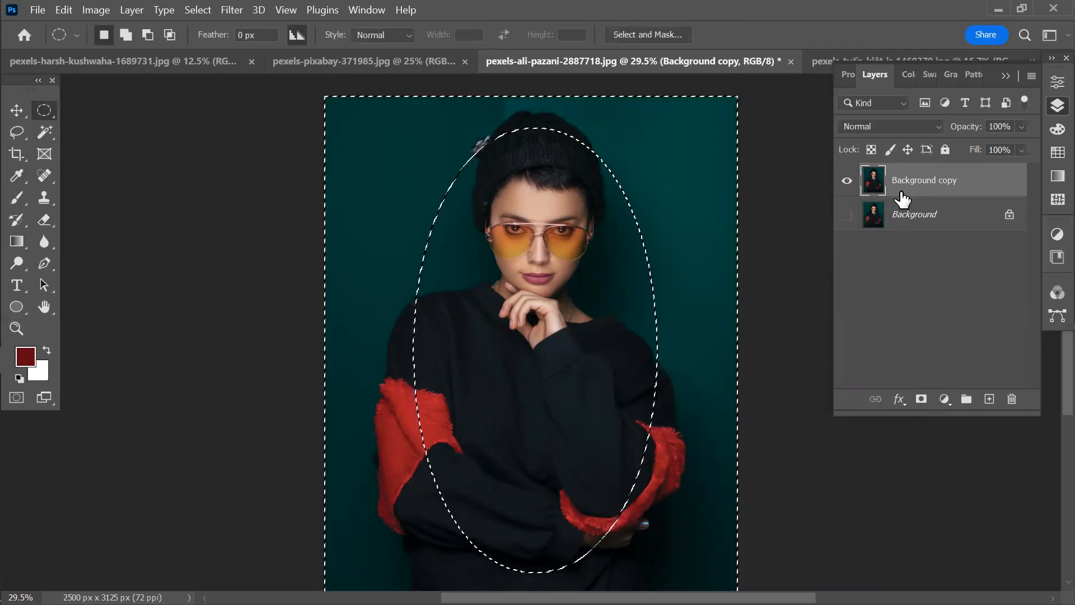
# - Fill the feathered area outside the ellipse with the dark red foreground colour and deselect it
pyautogui.hotkey('alt', 'BackSpace')
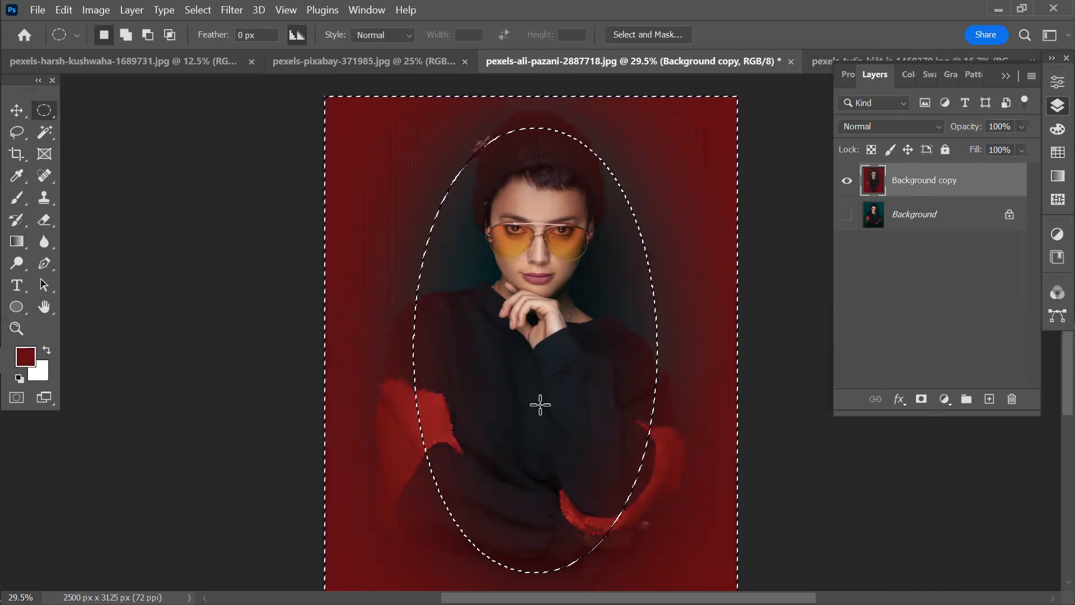
pyautogui.hotkey('ctrl', 'd')
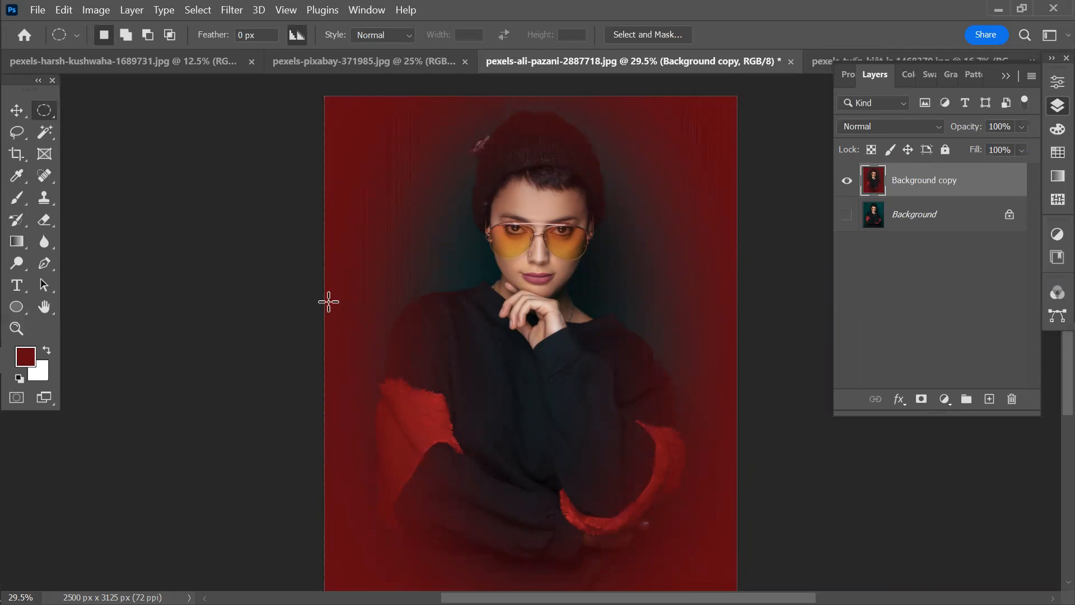
pyautogui.scroll(-1, 407, 345)
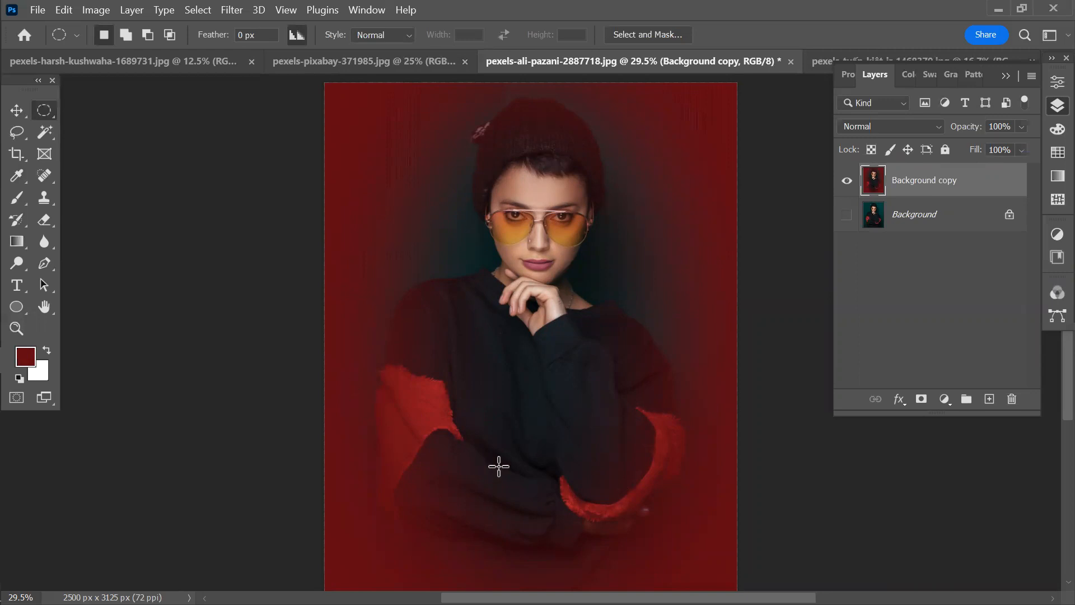
pyautogui.scroll(-1, 598, 427)
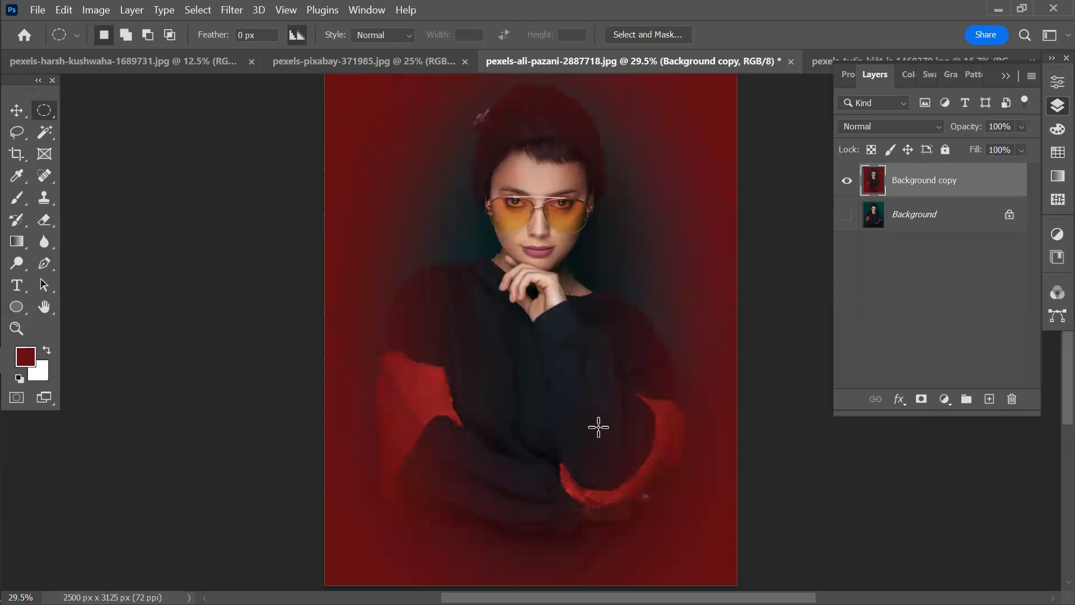
# - Draw a rectangular marquee selection across the subject's face and upper body with no feather
pyautogui.click(247, 35)
pyautogui.doubleClick(245, 35)
pyautogui.rightClick(44, 113)
pyautogui.click(112, 107)
pyautogui.moveTo(384, 169); pyautogui.dragTo(700, 392)
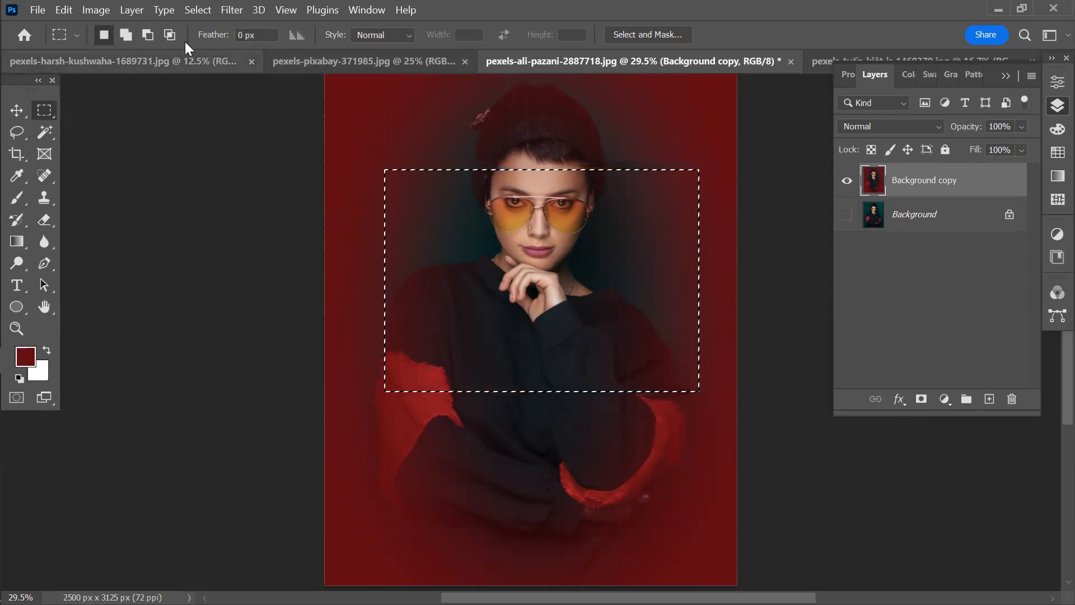
# - Set the rectangular marquee's feather to 100 px and draw a new selection from the hat brim down to the chest
pyautogui.click(242, 35)
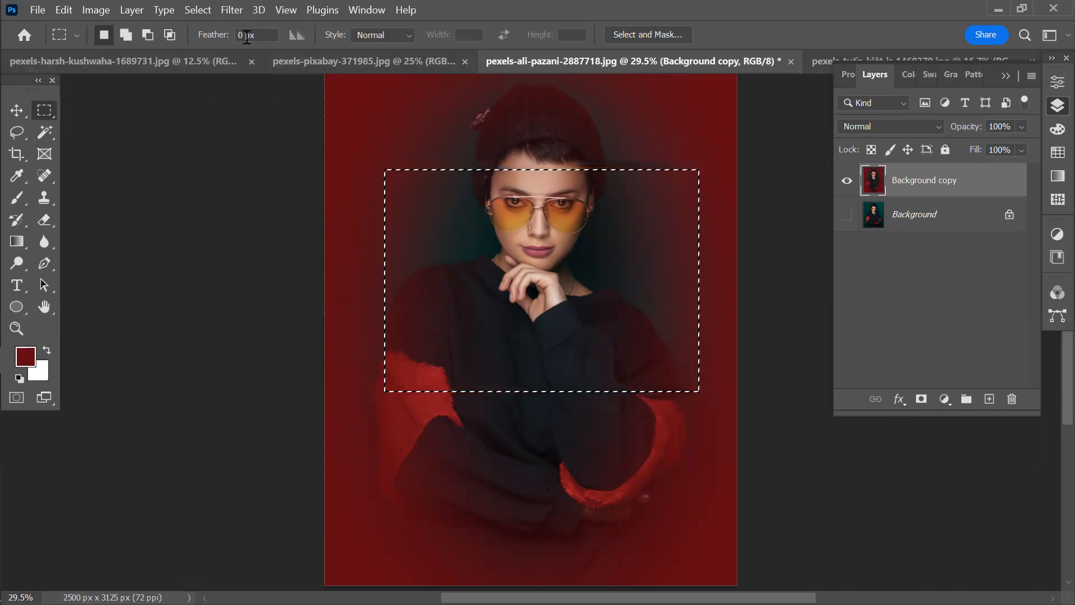
pyautogui.press('BackSpace')
pyautogui.write('100')
pyautogui.moveTo(442, 203); pyautogui.dragTo(500, 250)
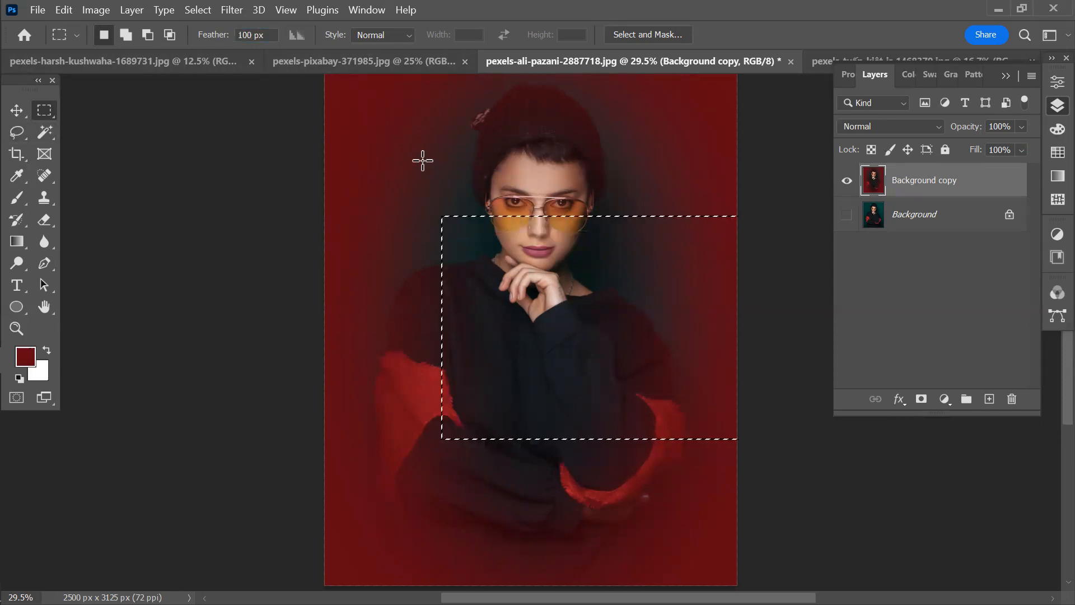
pyautogui.moveTo(395, 134); pyautogui.dragTo(649, 347)
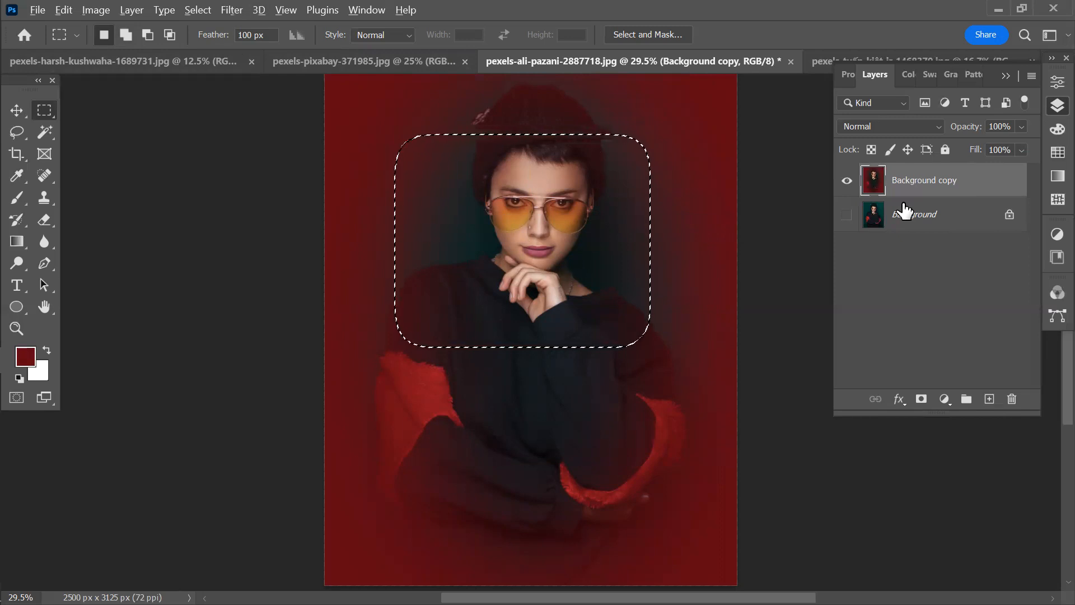
# - Fill the feathered rectangle with dark red, inspect its soft edges up close, and undo the fill and clear the selection
pyautogui.hotkey('alt', 'BackSpace')
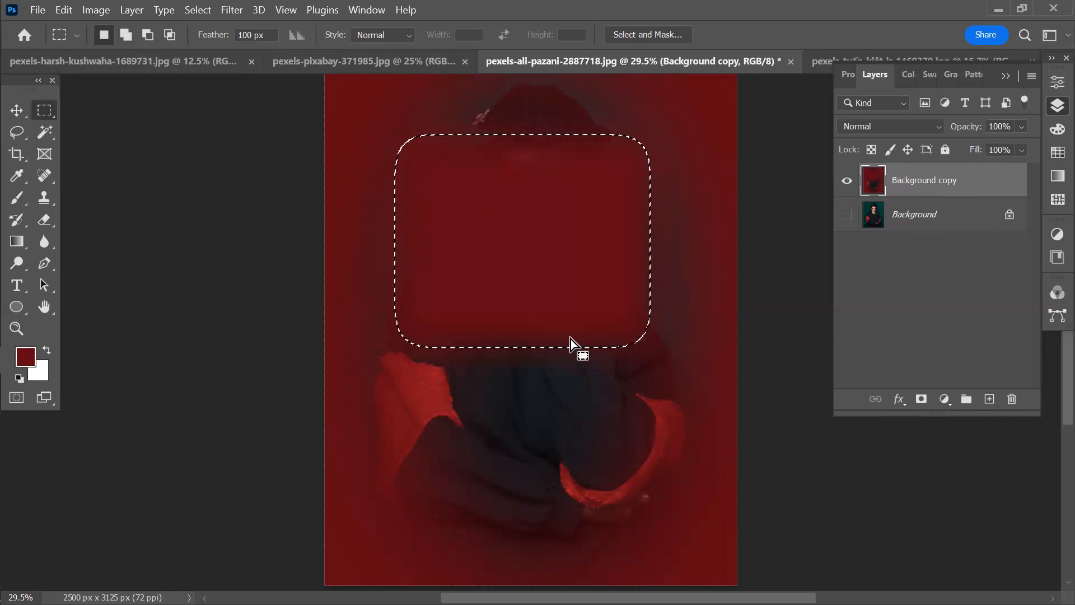
pyautogui.scroll(2, 542, 324)
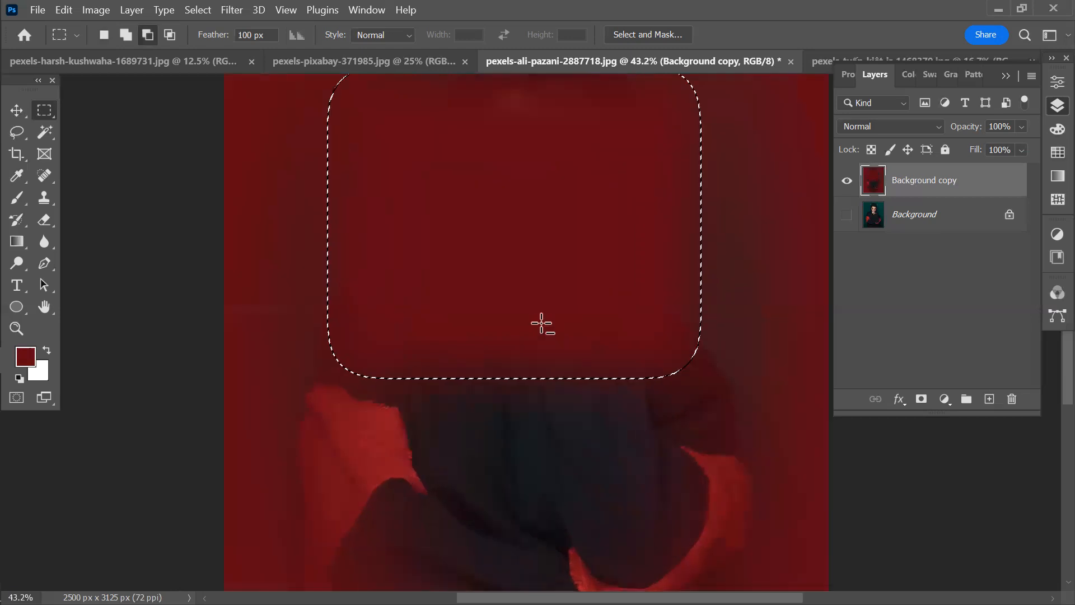
pyautogui.scroll(3, 543, 324)
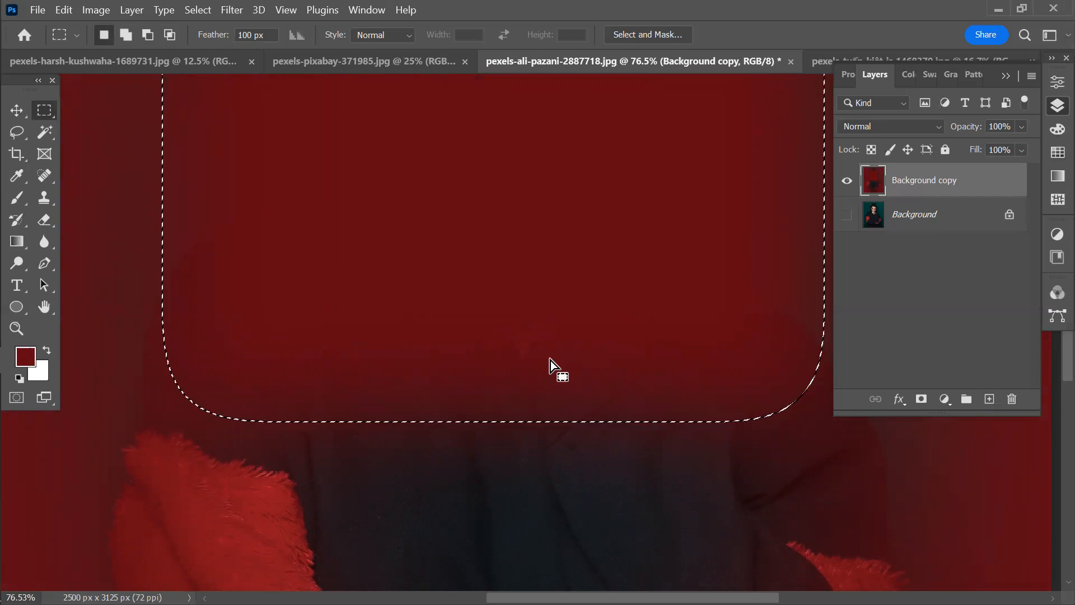
pyautogui.hotkey('ctrl', 'z')
pyautogui.hotkey('ctrl', 'd')
# - Delete the red-filled Background copy layer and duplicate the Background layer again
pyautogui.scroll(-3, 550, 359)
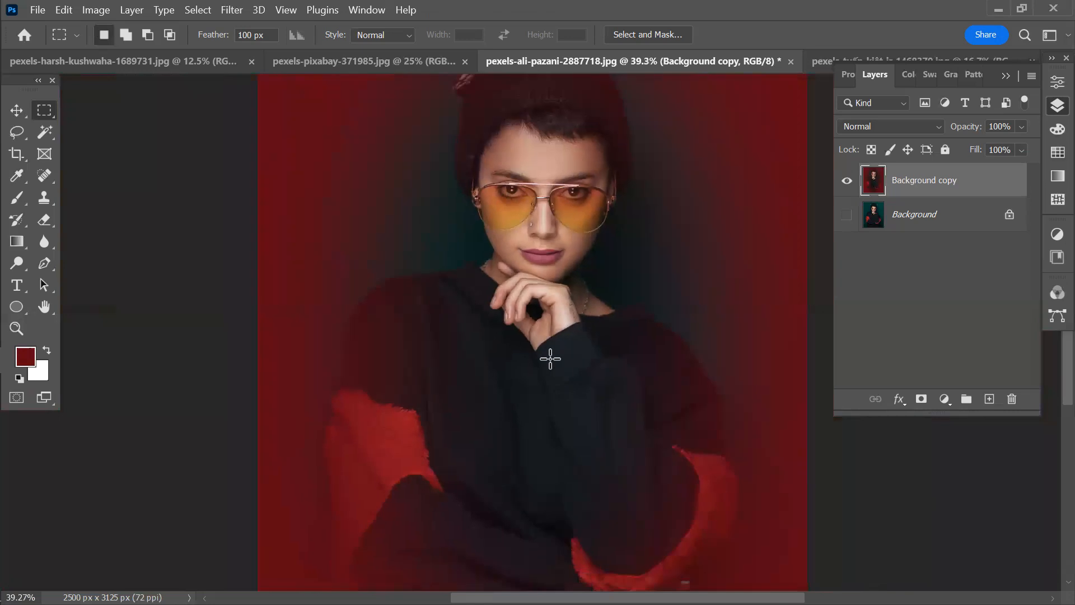
pyautogui.scroll(-2, 550, 359)
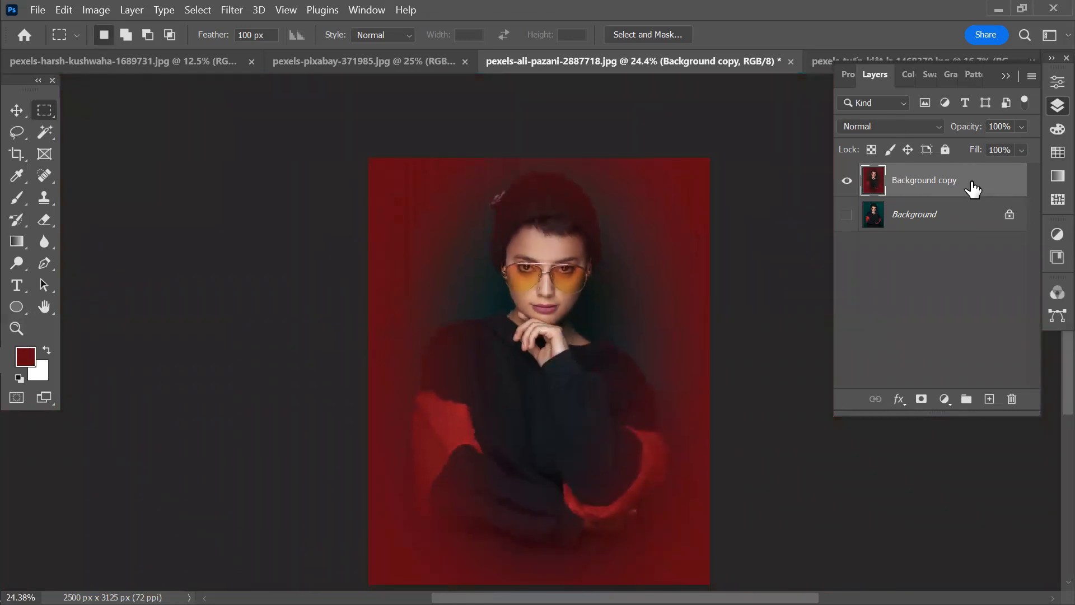
pyautogui.moveTo(931, 182); pyautogui.dragTo(1011, 394)
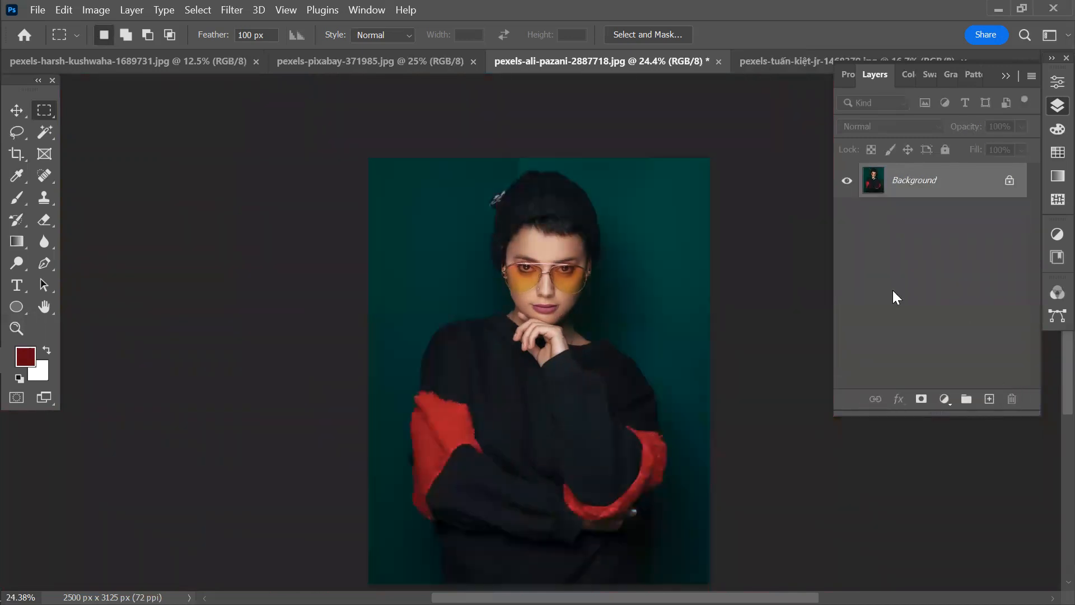
pyautogui.moveTo(943, 178); pyautogui.dragTo(995, 399)
pyautogui.scroll(2, 541, 344)
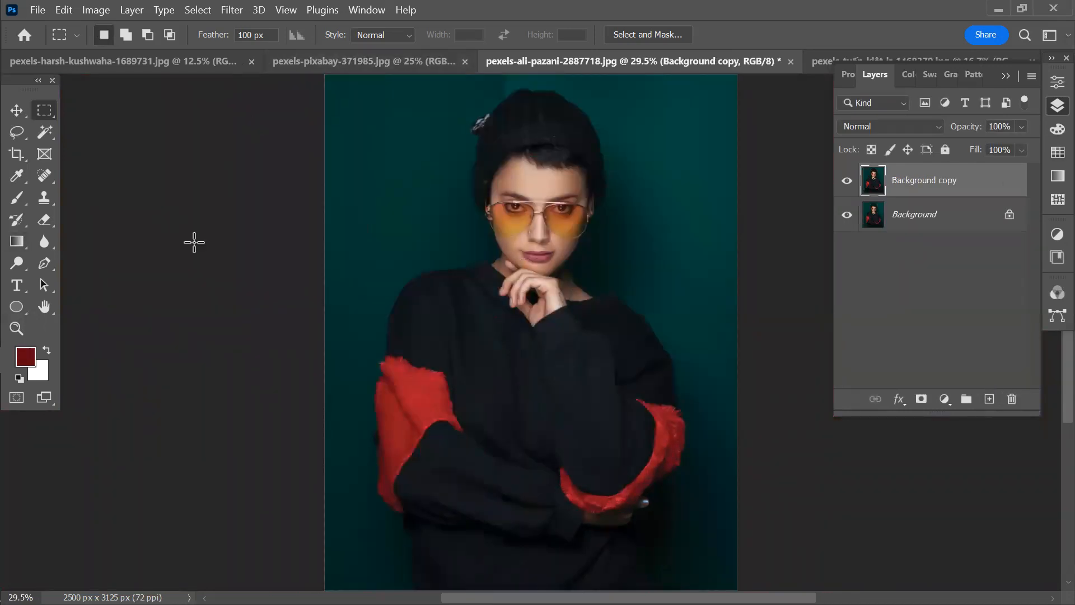
# - Draw a freehand Lasso selection around the head, and add a loop over the adjoining shoulder and chest
pyautogui.click(13, 133)
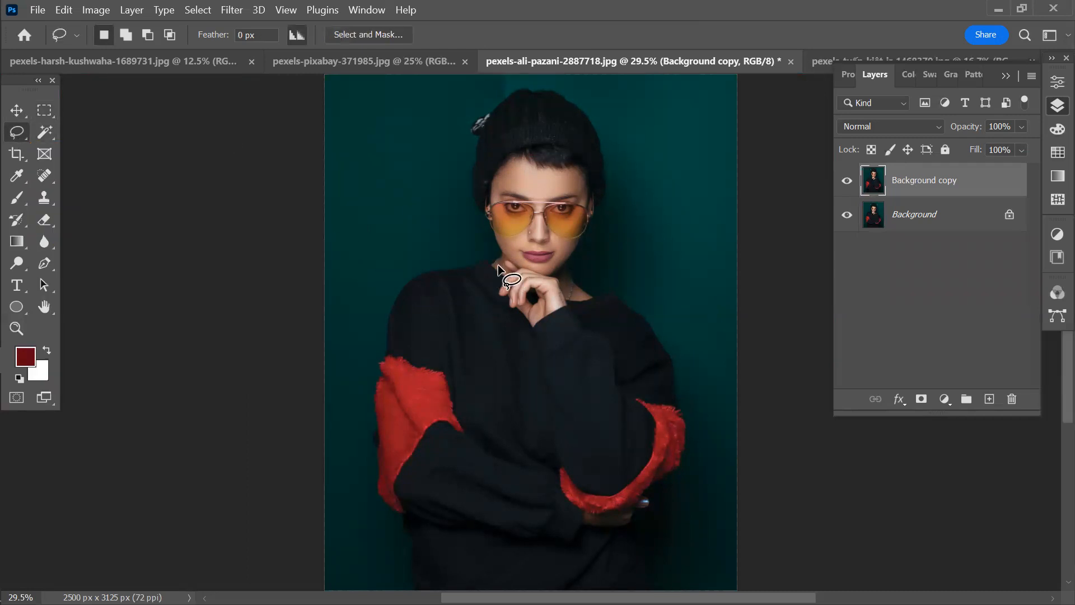
pyautogui.moveTo(506, 258)
pyautogui.mouseDown()
pyautogui.moveTo(500, 64)
pyautogui.moveTo(671, 170)
pyautogui.moveTo(543, 315)
pyautogui.moveTo(506, 259)
pyautogui.moveTo(567, 324)
pyautogui.mouseUp()
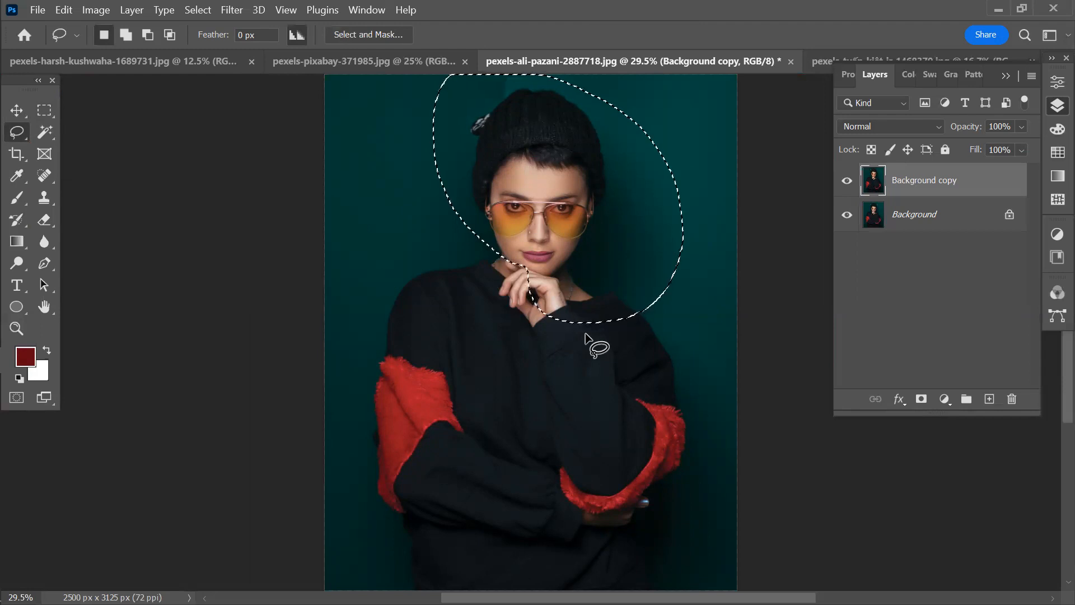
pyautogui.moveTo(483, 231)
pyautogui.mouseDown()
pyautogui.moveTo(452, 235)
pyautogui.moveTo(367, 325)
pyautogui.moveTo(523, 341)
pyautogui.moveTo(560, 324)
pyautogui.mouseUp()
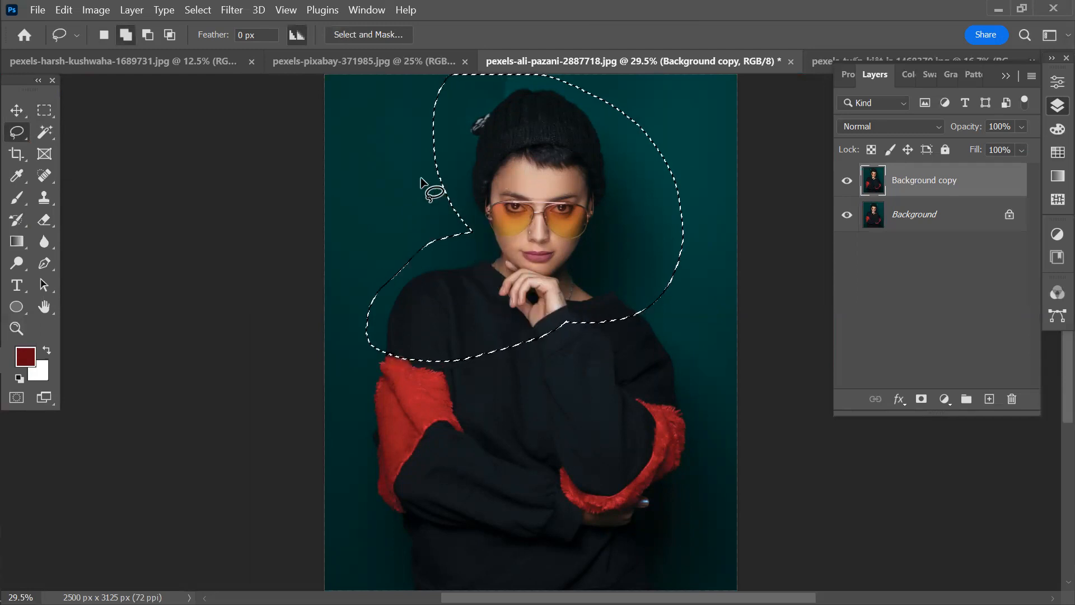
# - Subtract a freehand area beside the face, intersect the remainder with another loop around the face, and deselect
pyautogui.moveTo(421, 177)
pyautogui.mouseDown()
pyautogui.moveTo(444, 165)
pyautogui.moveTo(460, 211)
pyautogui.moveTo(471, 186)
pyautogui.moveTo(443, 242)
pyautogui.mouseUp()
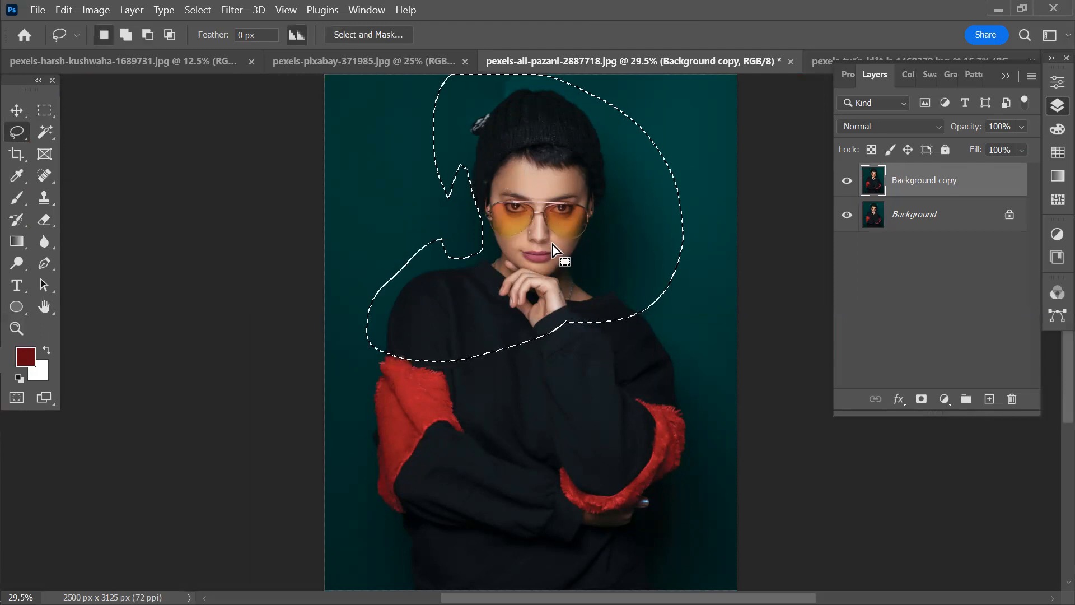
pyautogui.moveTo(431, 172); pyautogui.dragTo(584, 126)
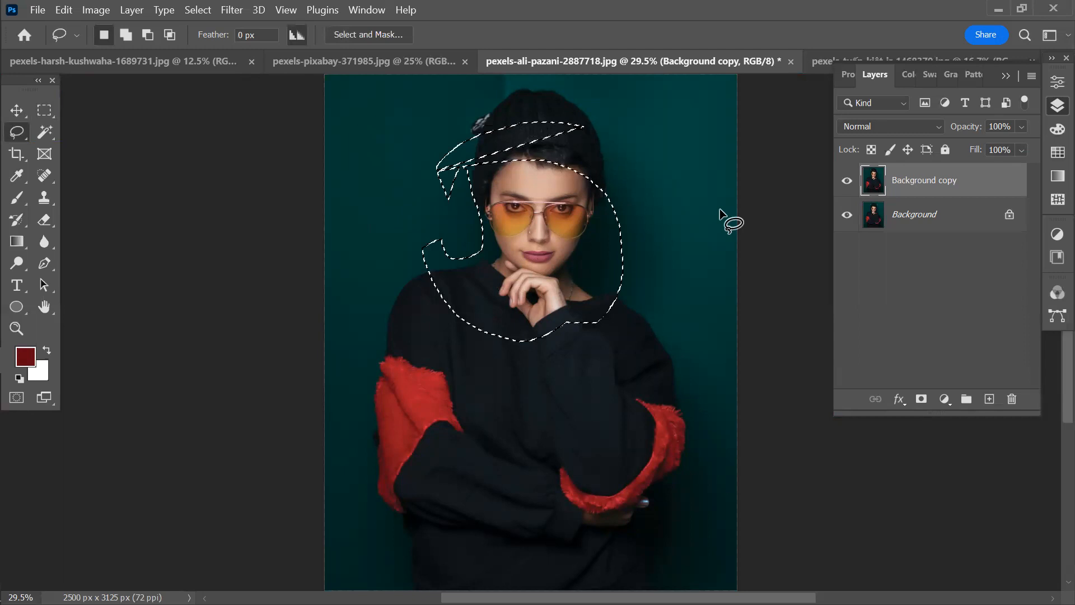
pyautogui.hotkey('ctrl', 'd')
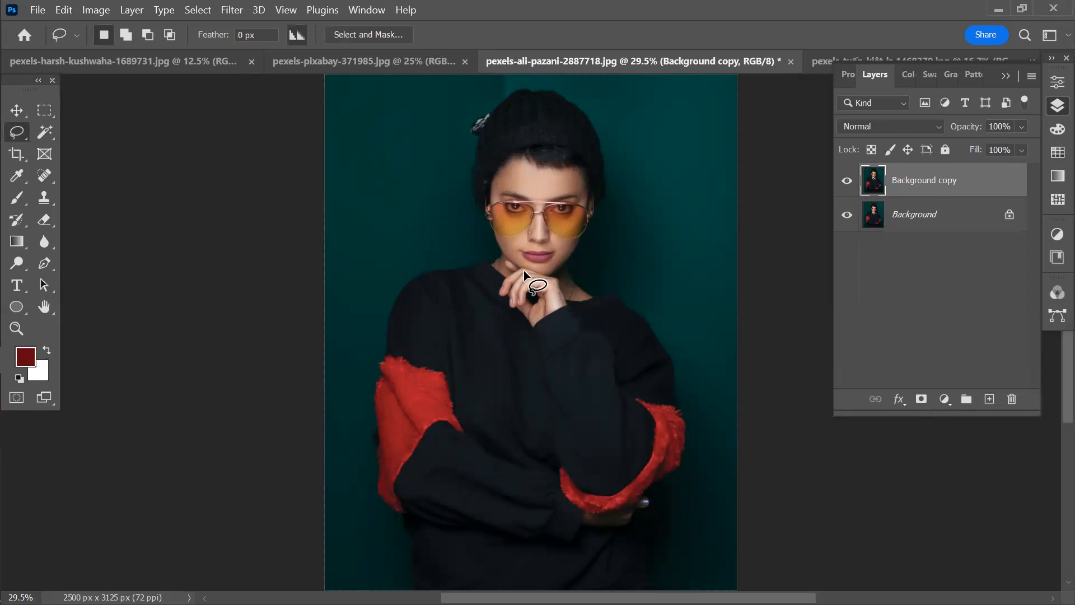
# - Trace a closed freehand Lasso selection closely around the hat and face, down to the chin
pyautogui.scroll(3, 523, 270)
pyautogui.moveTo(530, 175); pyautogui.dragTo(515, 320)
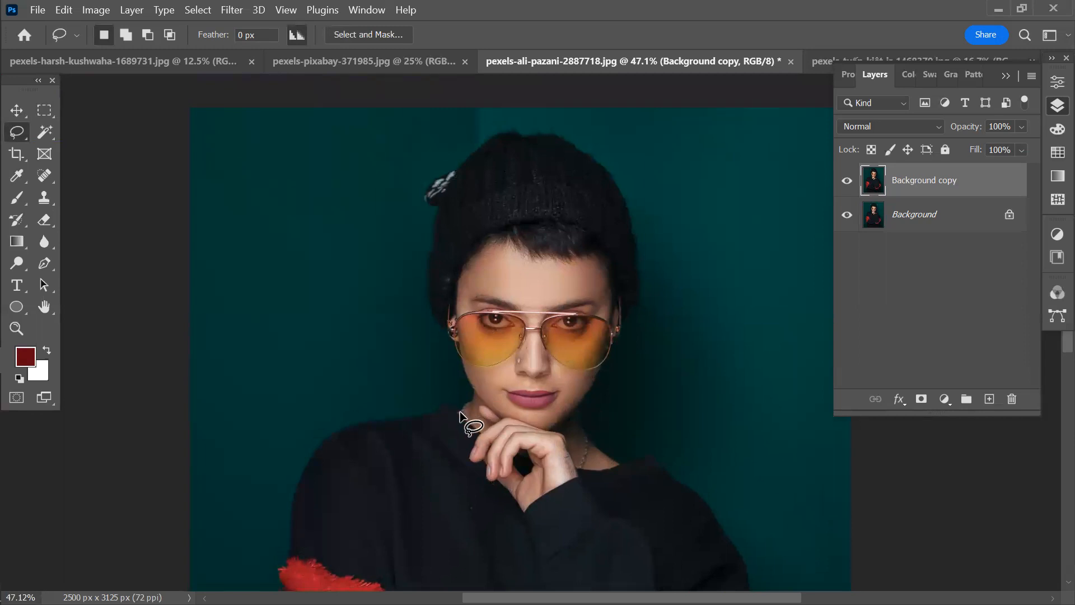
pyautogui.moveTo(462, 404)
pyautogui.mouseDown()
pyautogui.moveTo(433, 311)
pyautogui.moveTo(430, 235)
pyautogui.mouseUp()
pyautogui.moveTo(438, 173)
pyautogui.mouseDown()
pyautogui.moveTo(482, 140)
pyautogui.moveTo(557, 132)
pyautogui.moveTo(612, 162)
pyautogui.moveTo(636, 207)
pyautogui.mouseUp()
pyautogui.moveTo(606, 364); pyautogui.dragTo(567, 424)
pyautogui.moveTo(465, 411); pyautogui.dragTo(462, 414)
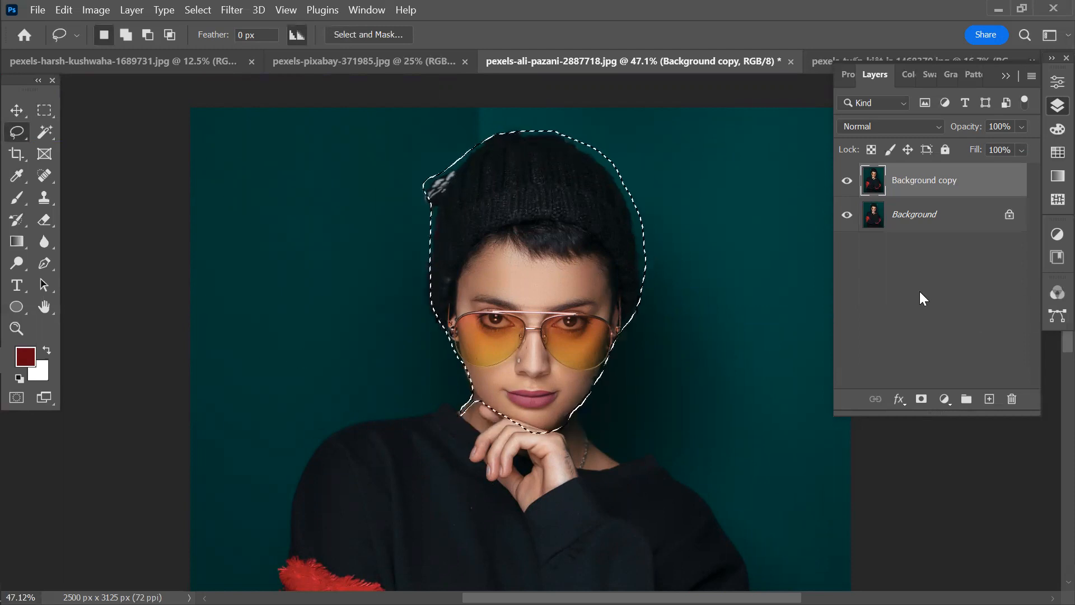
# - Copy the selected head to a new layer, view it with the layers beneath hidden, and undo the layer copy
pyautogui.hotkey('ctrl', 'j')
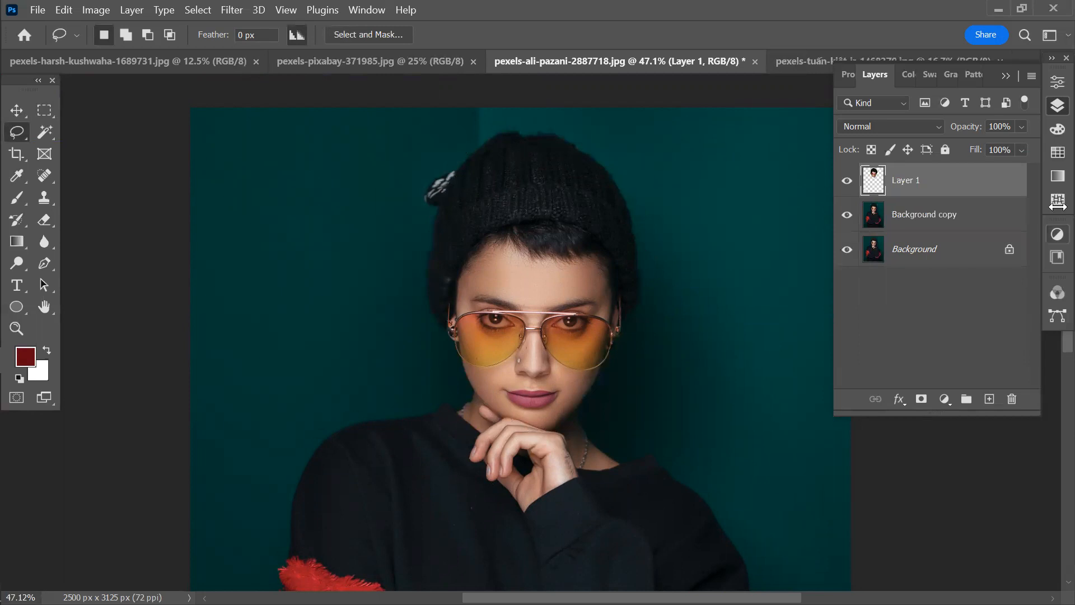
pyautogui.click(848, 248)
pyautogui.click(845, 225)
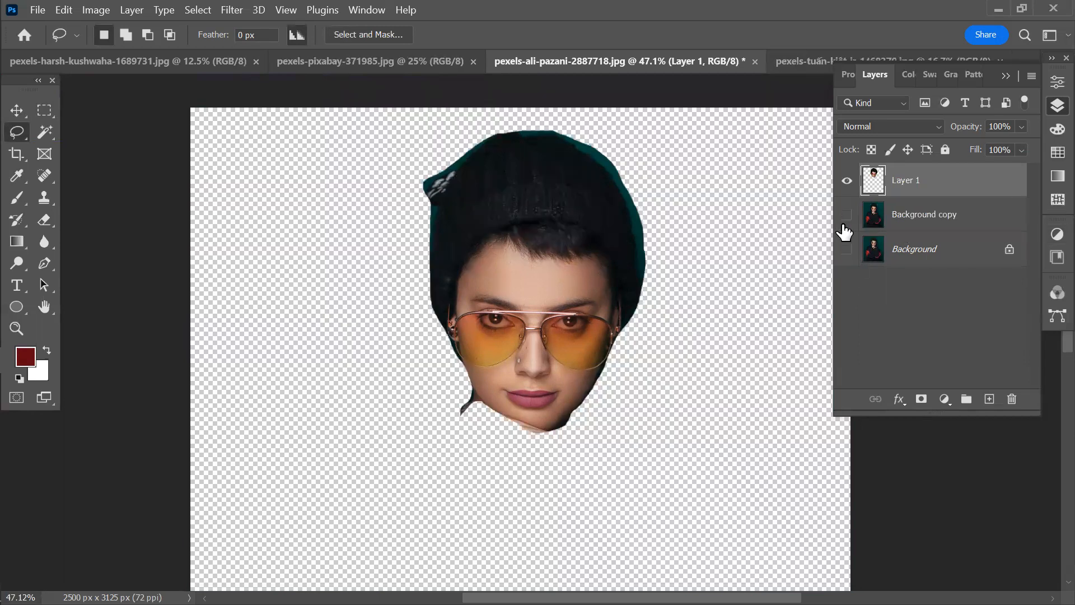
pyautogui.click(847, 216)
pyautogui.click(845, 250)
pyautogui.click(848, 249)
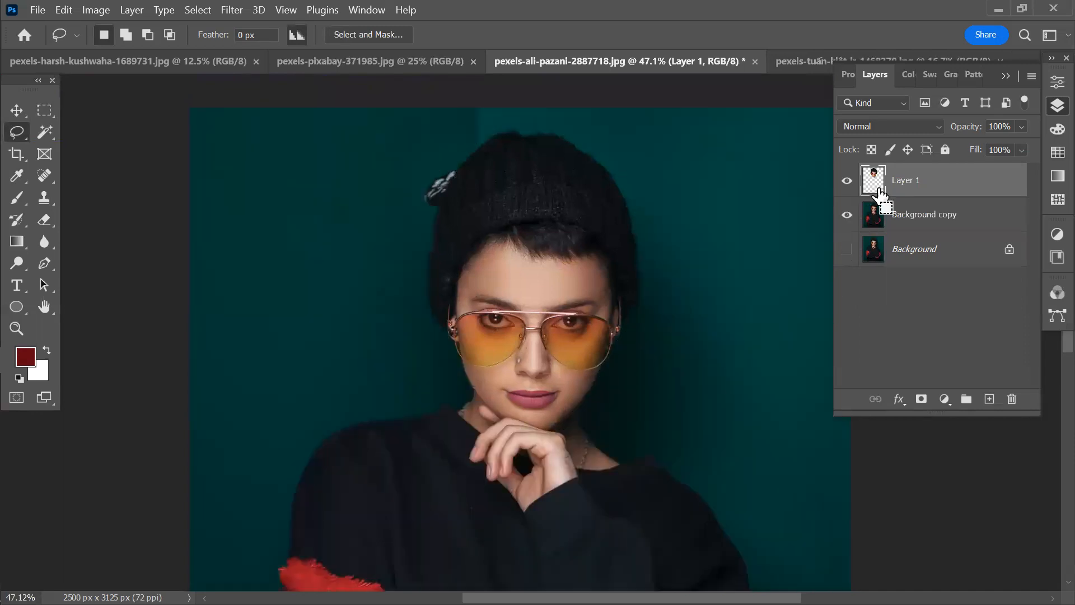
pyautogui.hotkey('ctrl', 'z')
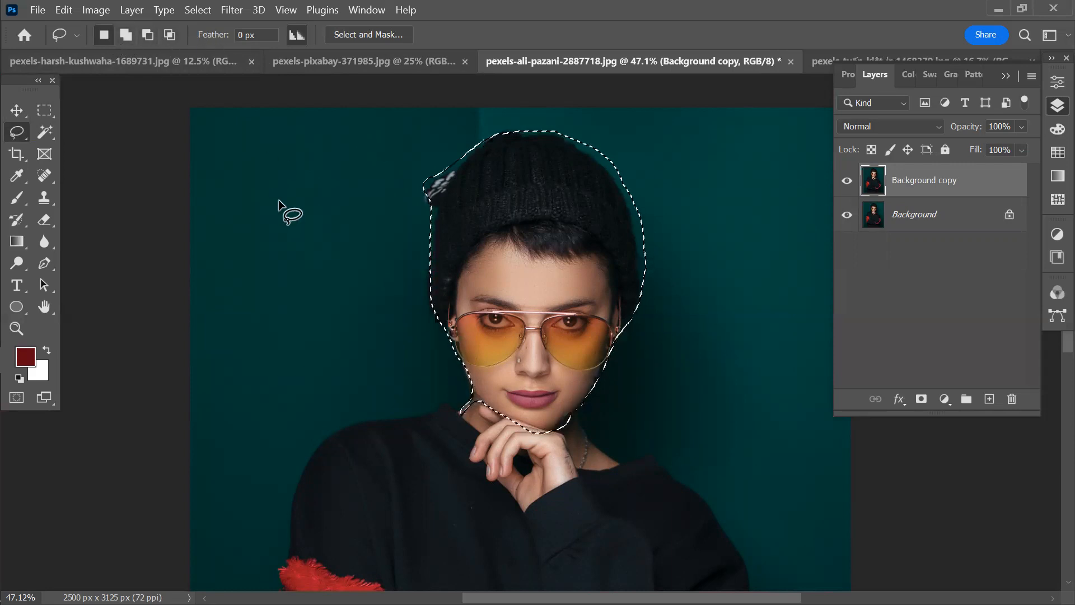
# - Clear the head selection and trace a freehand Lasso selection around the whole figure, from hat to waist
pyautogui.hotkey('ctrl', 'd')
pyautogui.scroll(-1, 455, 332)
pyautogui.scroll(-3, 455, 332)
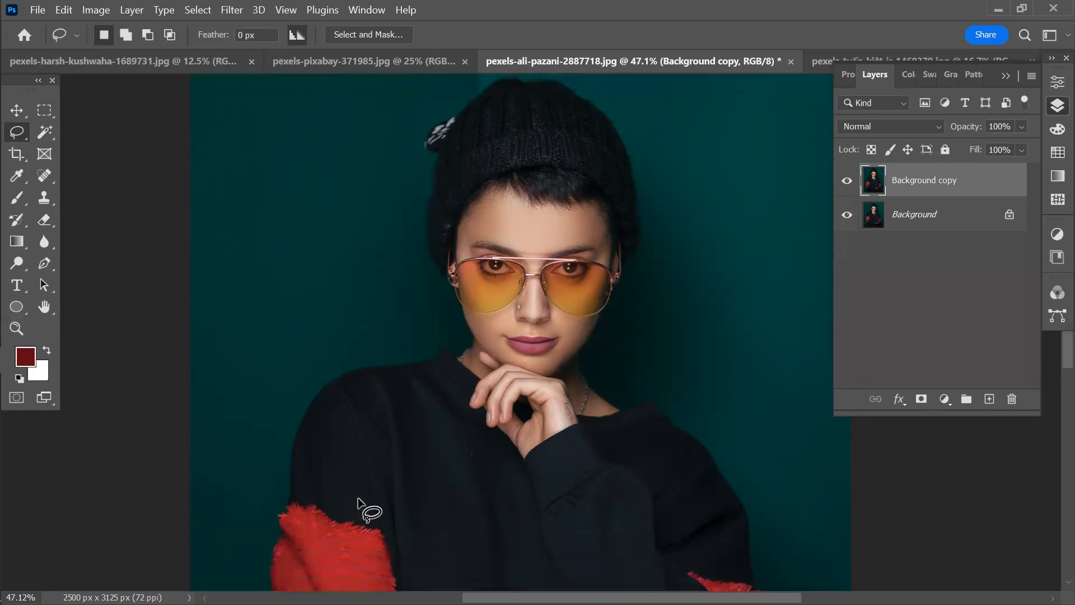
pyautogui.scroll(-3, 358, 497)
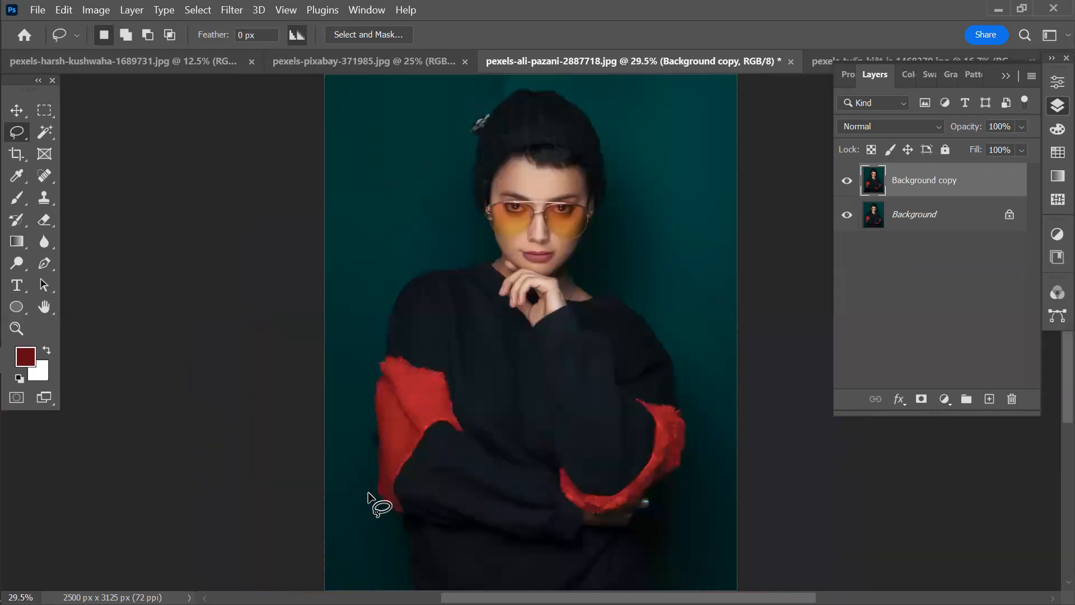
pyautogui.moveTo(416, 580)
pyautogui.mouseDown()
pyautogui.moveTo(386, 466)
pyautogui.moveTo(385, 337)
pyautogui.moveTo(408, 278)
pyautogui.moveTo(480, 256)
pyautogui.moveTo(493, 224)
pyautogui.moveTo(468, 86)
pyautogui.moveTo(469, 101)
pyautogui.mouseUp()
pyautogui.hotkey('ctrl', 'd')
pyautogui.moveTo(413, 588)
pyautogui.mouseDown()
pyautogui.moveTo(381, 332)
pyautogui.moveTo(468, 256)
pyautogui.moveTo(560, 98)
pyautogui.moveTo(603, 157)
pyautogui.moveTo(673, 374)
pyautogui.moveTo(668, 588)
pyautogui.mouseUp()
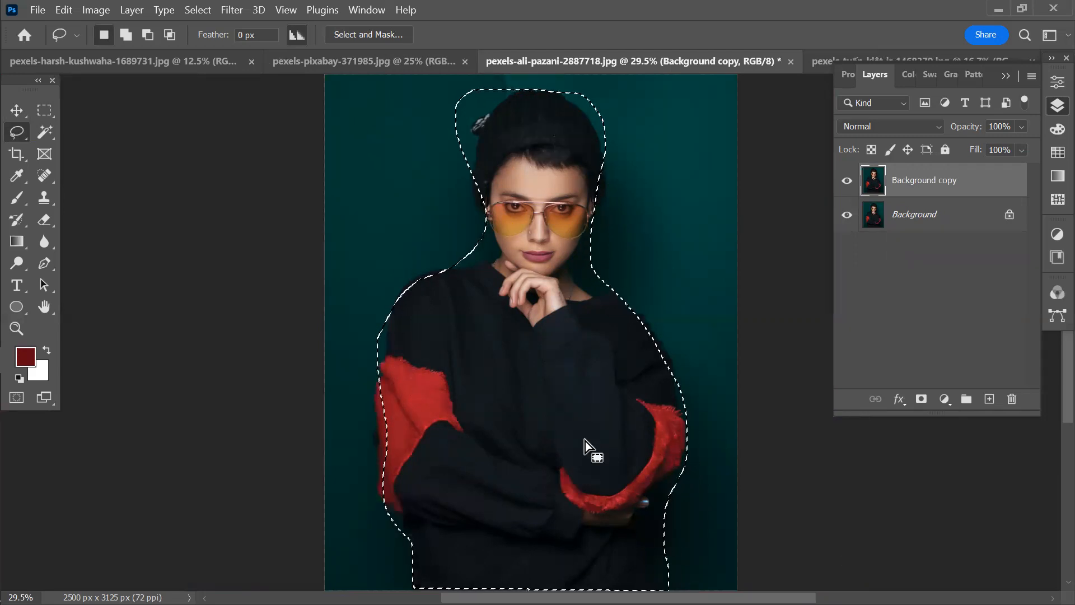
# - Subtract freehand areas of background beside the hat from the figure selection, deselect, and fit the whole image in view
pyautogui.scroll(1, 600, 482)
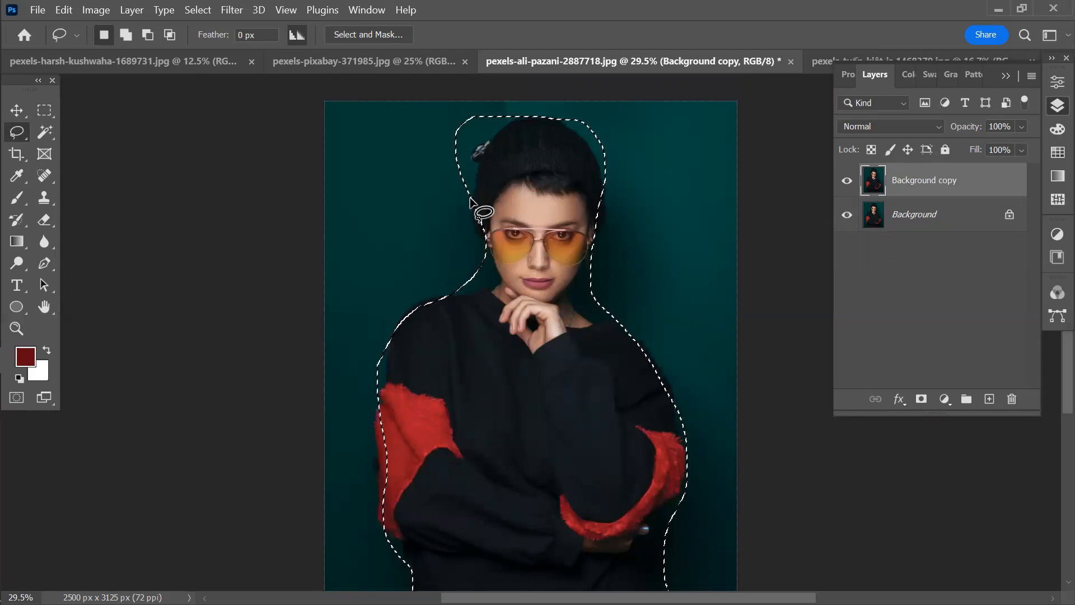
pyautogui.scroll(3, 479, 209)
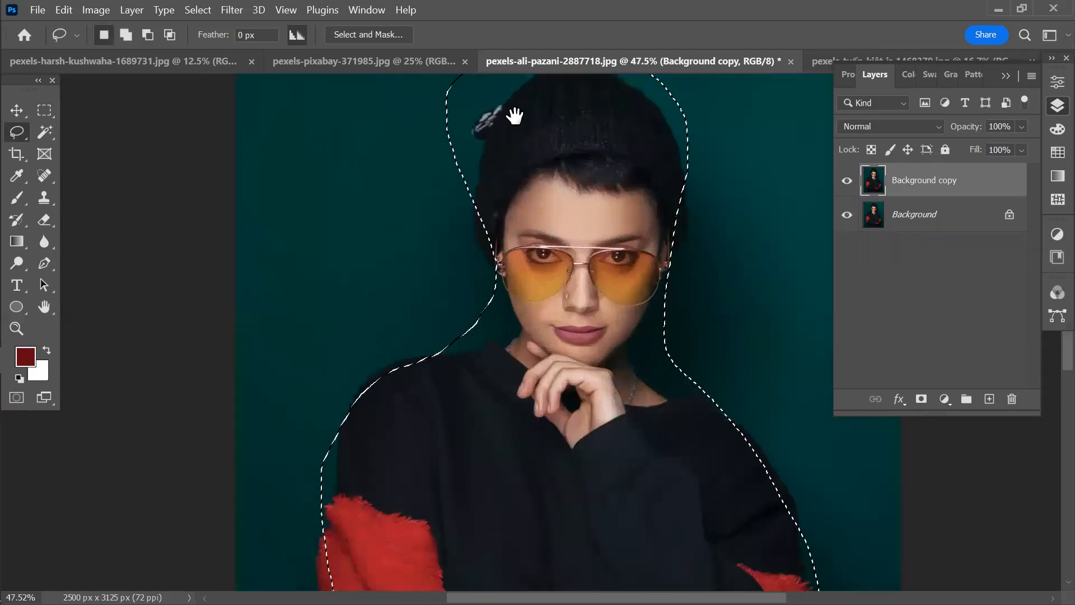
pyautogui.moveTo(514, 116); pyautogui.dragTo(485, 261)
pyautogui.moveTo(444, 336)
pyautogui.mouseDown()
pyautogui.moveTo(455, 275)
pyautogui.moveTo(519, 206)
pyautogui.mouseUp()
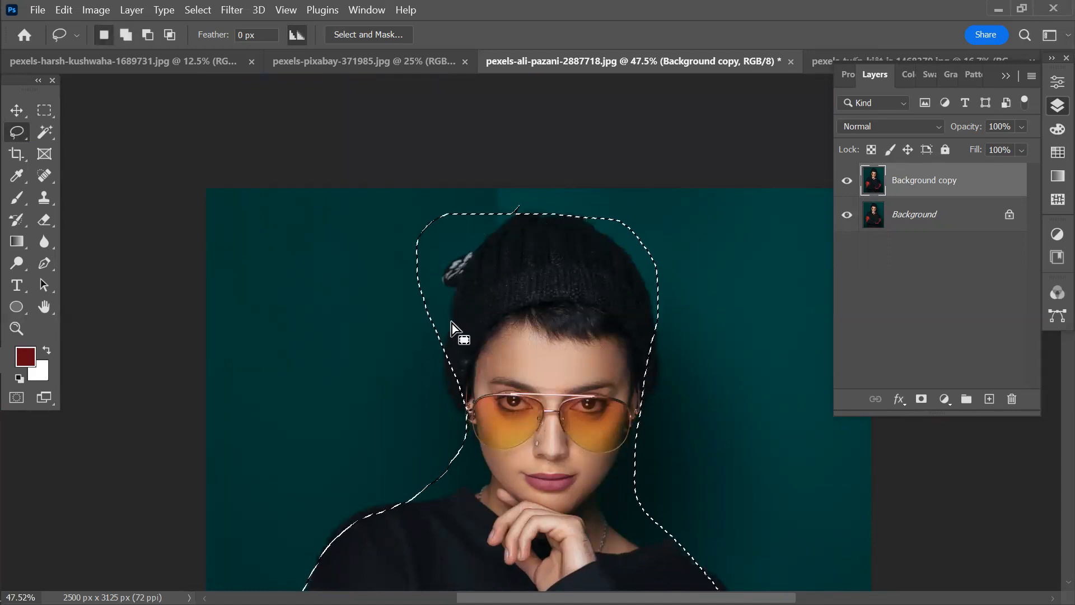
pyautogui.moveTo(445, 350)
pyautogui.mouseDown()
pyautogui.moveTo(474, 248)
pyautogui.moveTo(514, 210)
pyautogui.mouseUp()
pyautogui.moveTo(446, 345); pyautogui.dragTo(432, 323)
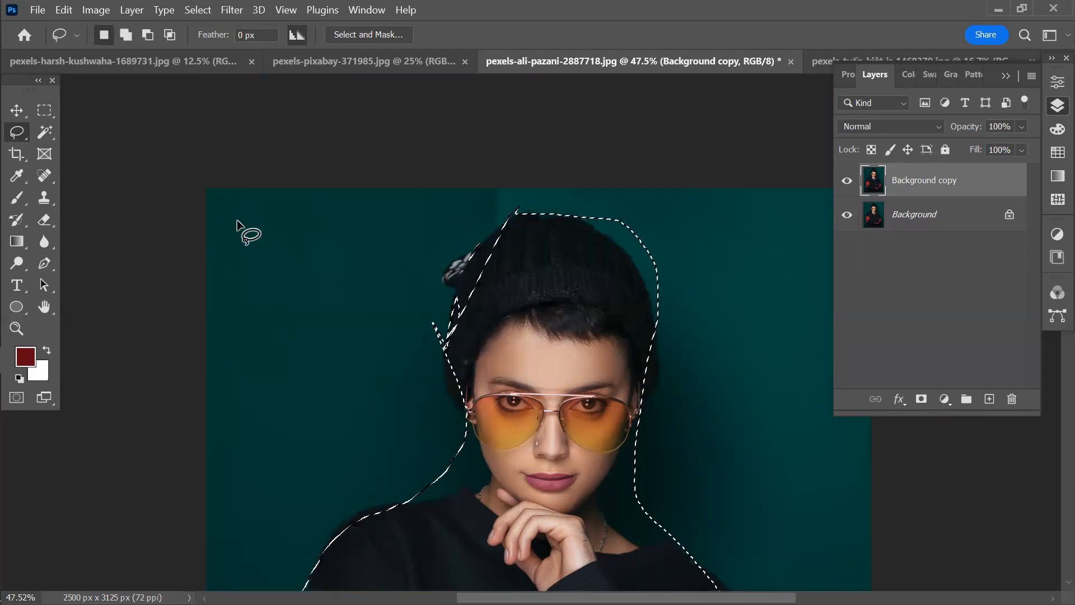
pyautogui.hotkey('ctrl', 'd')
pyautogui.hotkey('ctrl', '0')
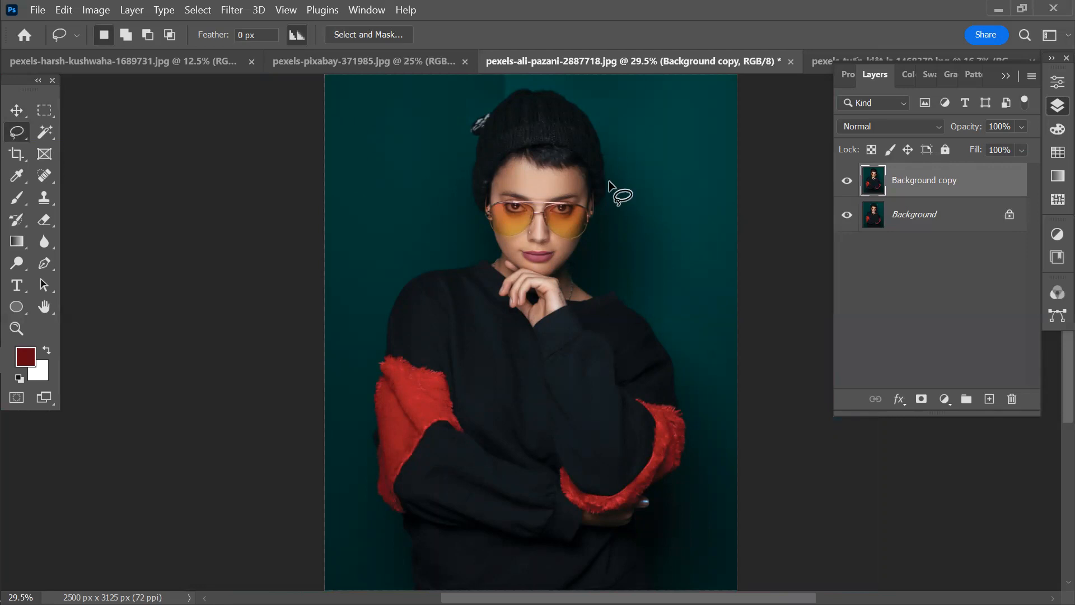
# - Close the other three open images, leaving only pexels-ali-pazani-2887718.jpg open
pyautogui.press('v')
pyautogui.click(252, 62)
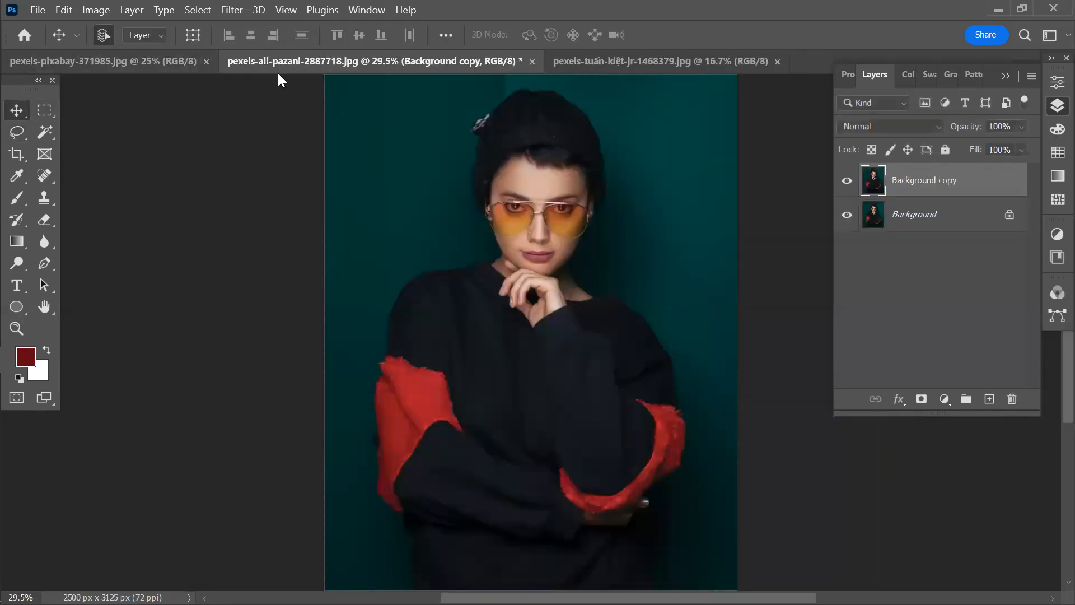
pyautogui.click(194, 61)
pyautogui.click(206, 62)
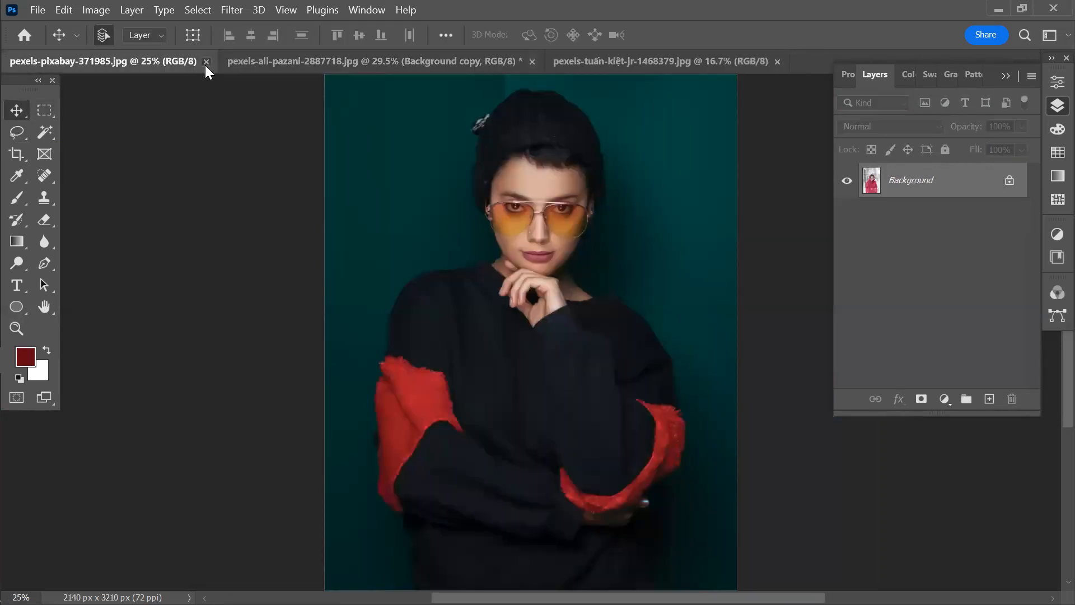
pyautogui.click(562, 61)
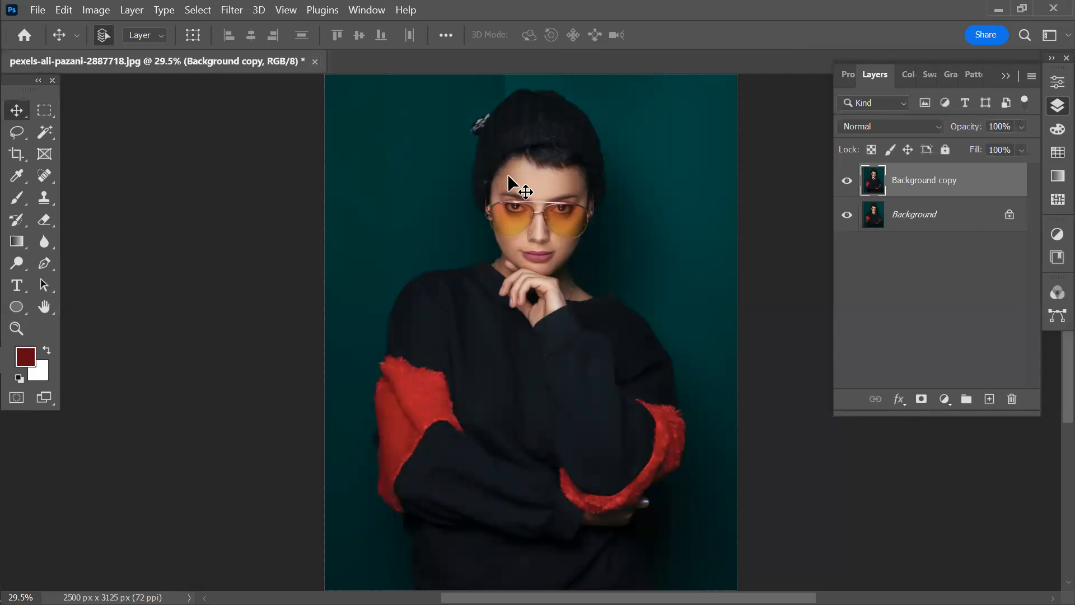
# - Select the whole figure with the Object Selection tool in Rectangle mode, enclosing nearly the entire portrait, and postpone the screen recorder update
pyautogui.click(47, 136)
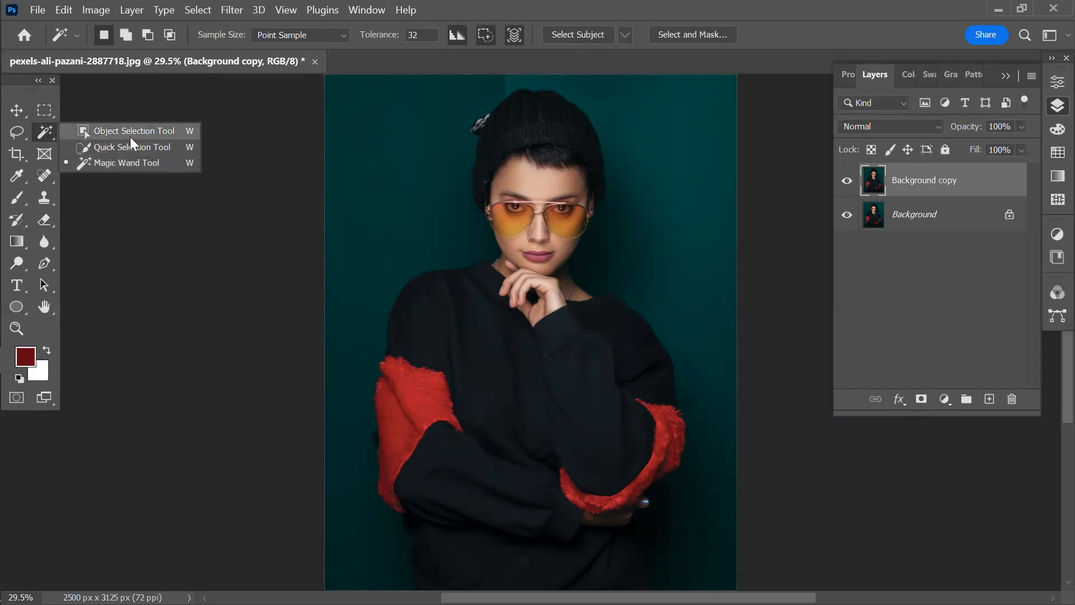
pyautogui.click(17, 110)
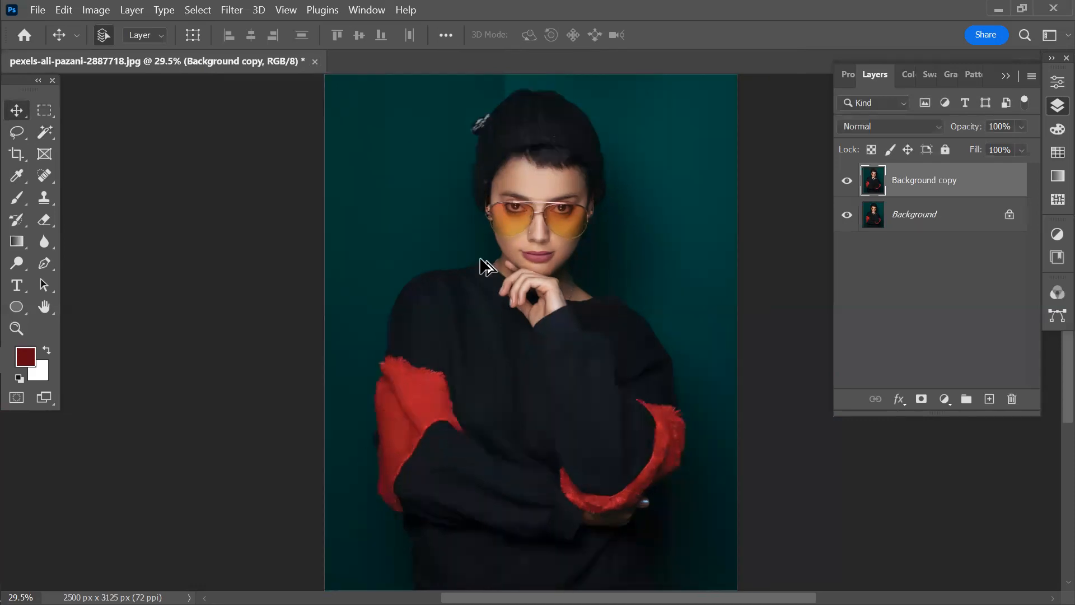
pyautogui.scroll(-1, 484, 266)
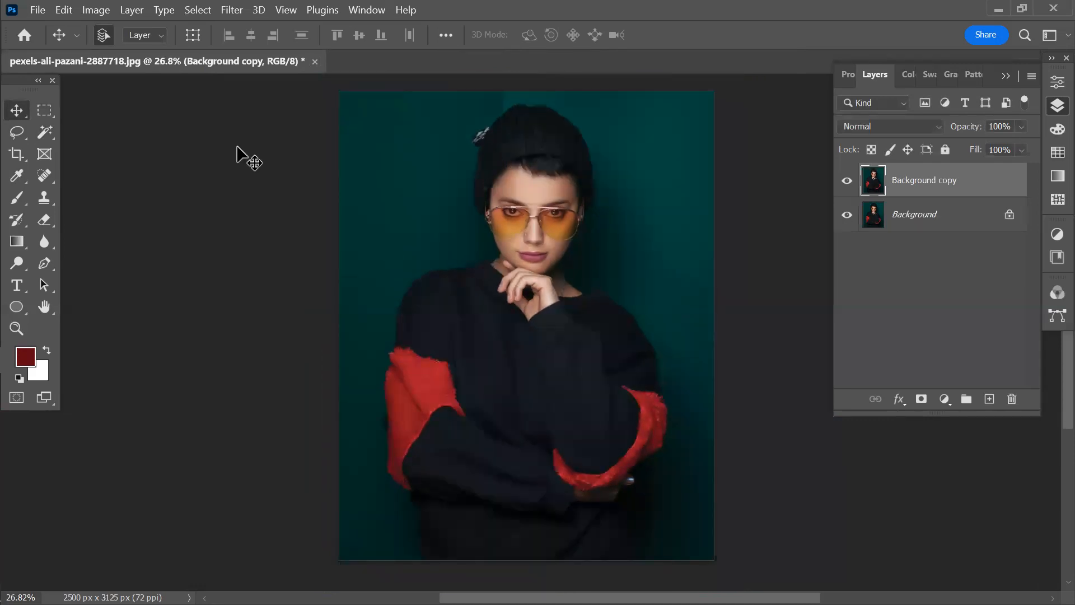
pyautogui.rightClick(51, 133)
pyautogui.click(106, 132)
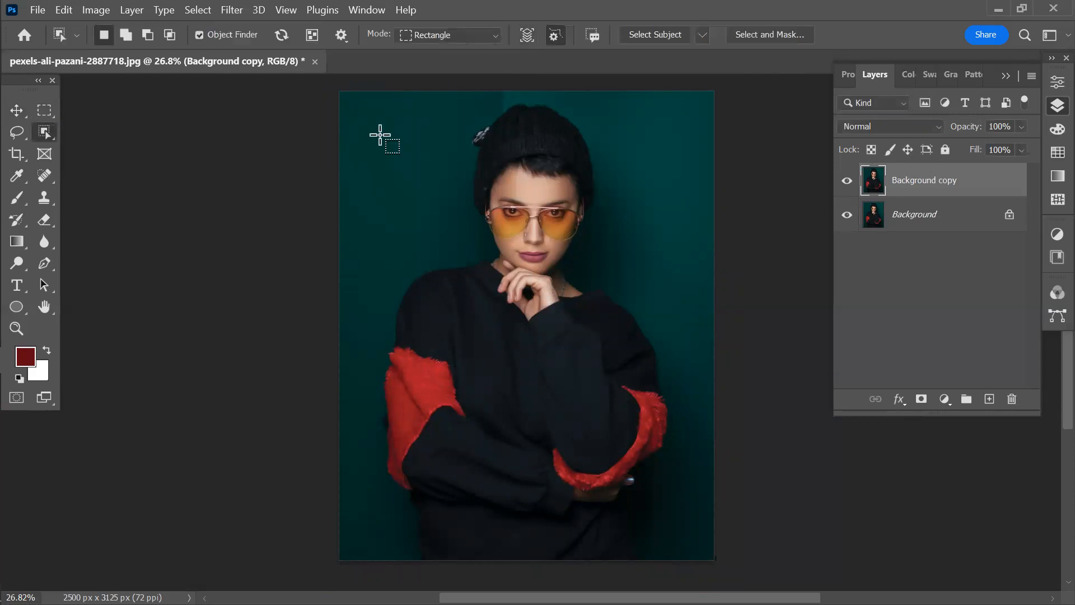
pyautogui.moveTo(348, 94); pyautogui.dragTo(705, 557)
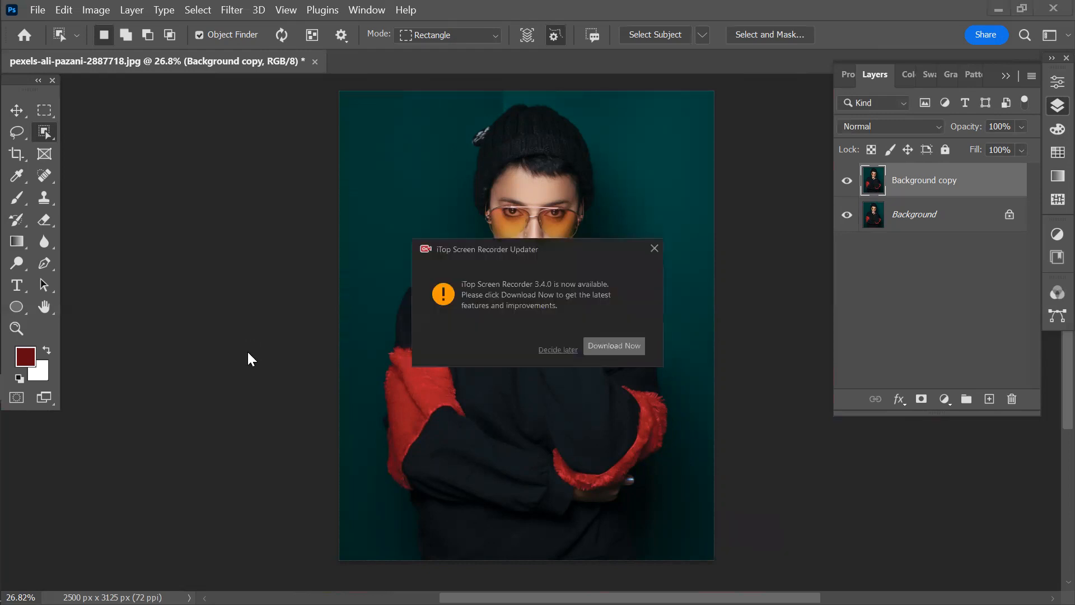
pyautogui.click(563, 353)
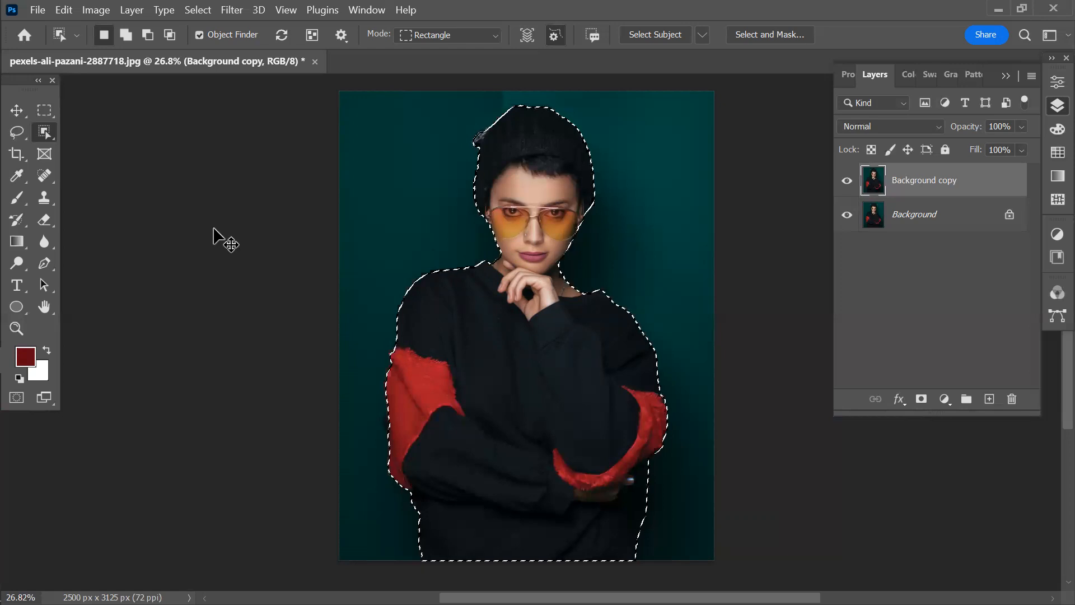
# - Copy the selected figure to a new layer and hide the Background copy and Background layers
pyautogui.hotkey('ctrl', 'j')
pyautogui.moveTo(847, 249); pyautogui.dragTo(849, 222)
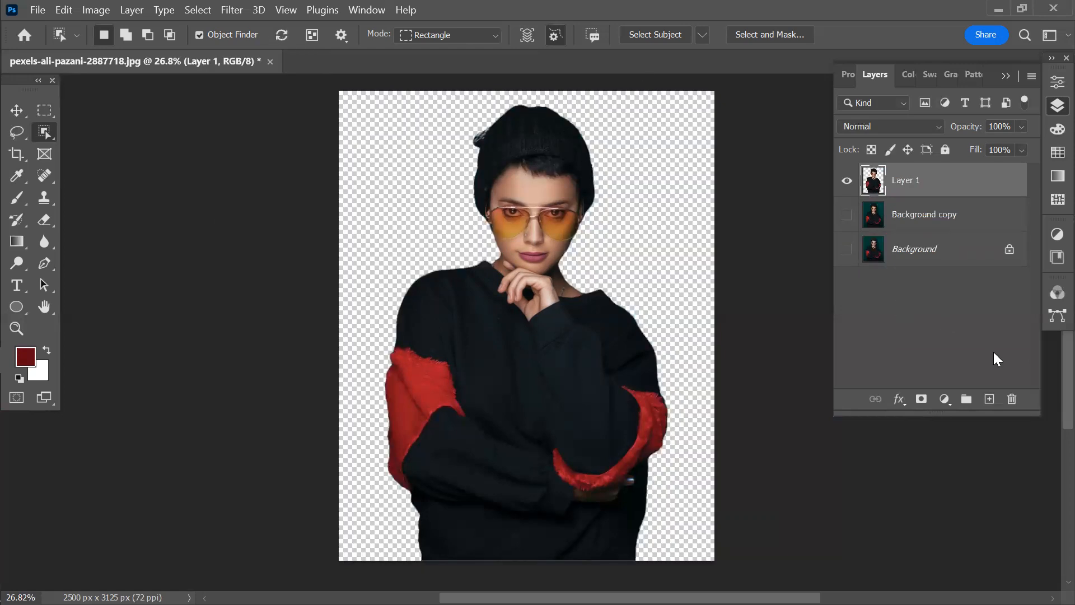
# - Add an empty layer directly beneath the figure cutout and fill it with the default black foreground colour
pyautogui.click(989, 399)
pyautogui.moveTo(924, 180); pyautogui.dragTo(940, 232)
pyautogui.click(24, 382)
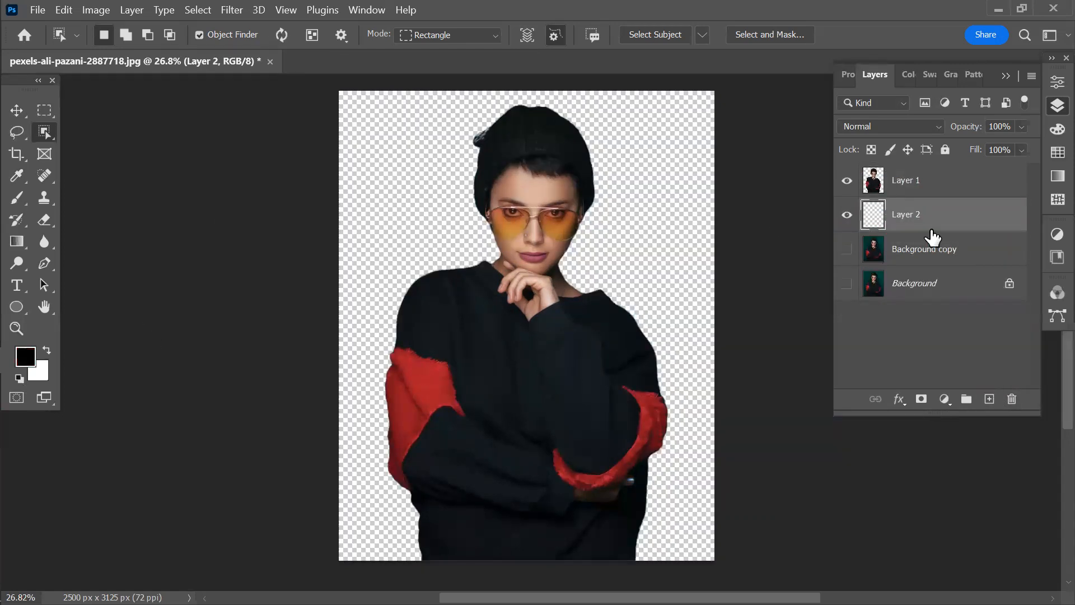
pyautogui.hotkey('alt', 'BackSpace')
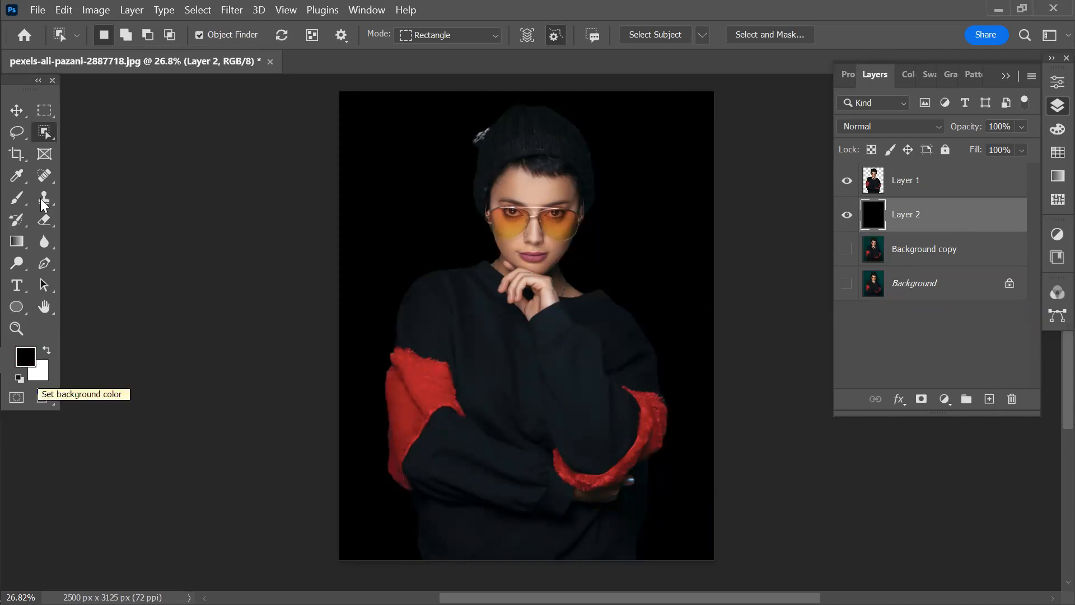
# - Sample the red of the fluffy sleeve patch and fill the backdrop layer with it
pyautogui.click(17, 177)
pyautogui.click(431, 370)
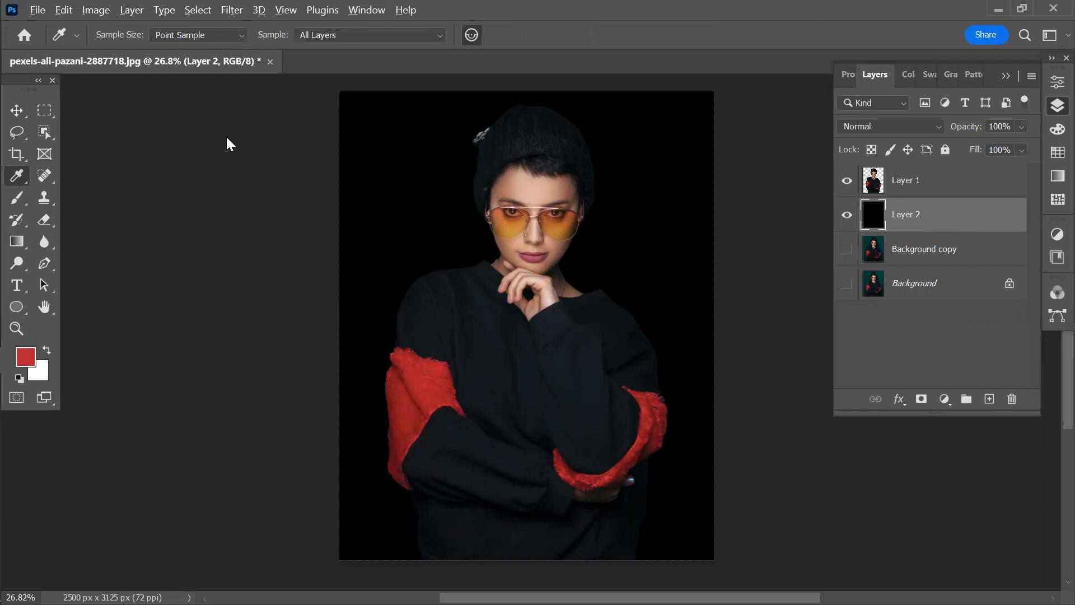
pyautogui.hotkey('alt', 'BackSpace')
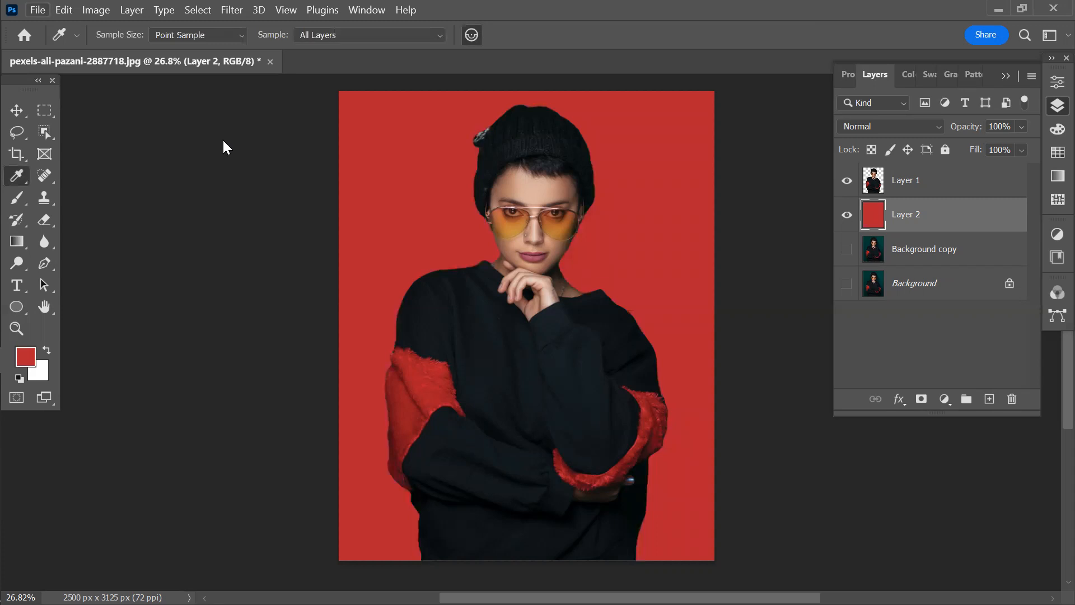
# - Place the image pexels-gradienta-7130473 as an embedded layer between the figure cutout and the red backdrop
pyautogui.hotkey('ctrl', 'w')
pyautogui.click(658, 254)
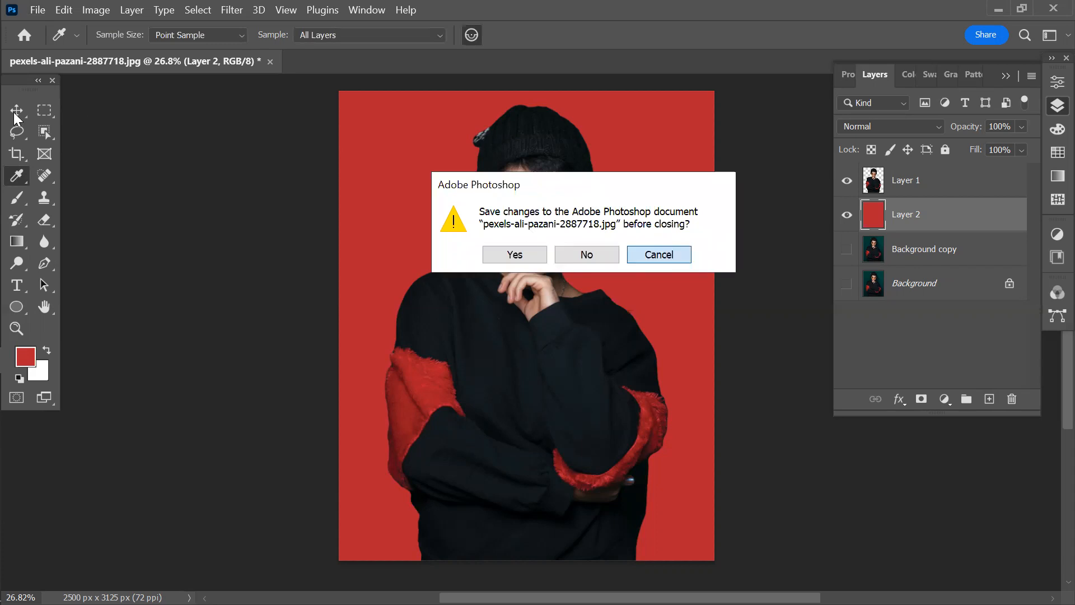
pyautogui.press('v')
pyautogui.click(63, 10)
pyautogui.press('Left')
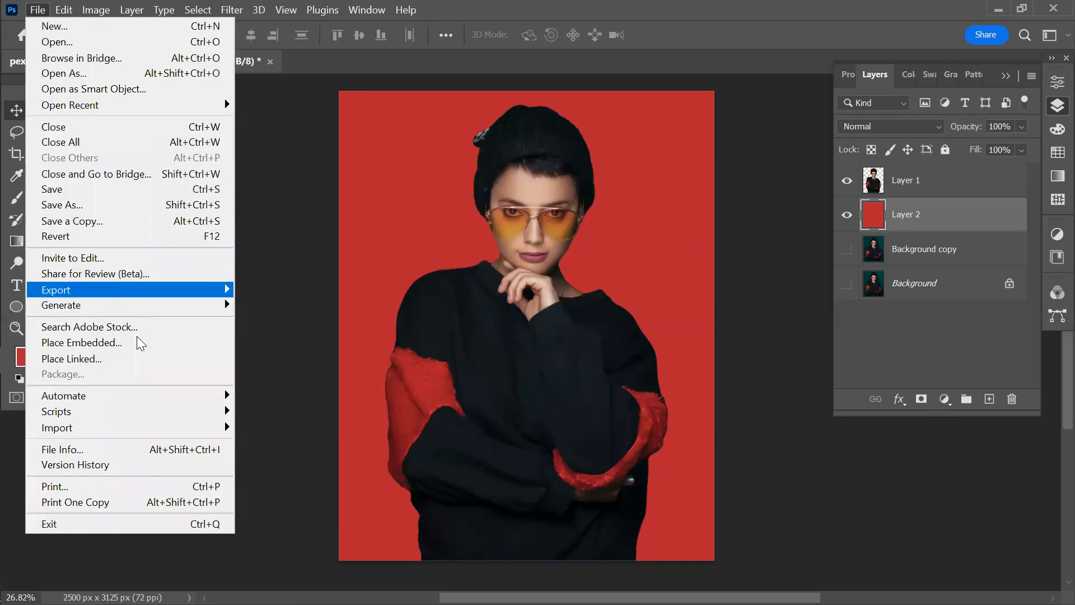
pyautogui.press('Escape')
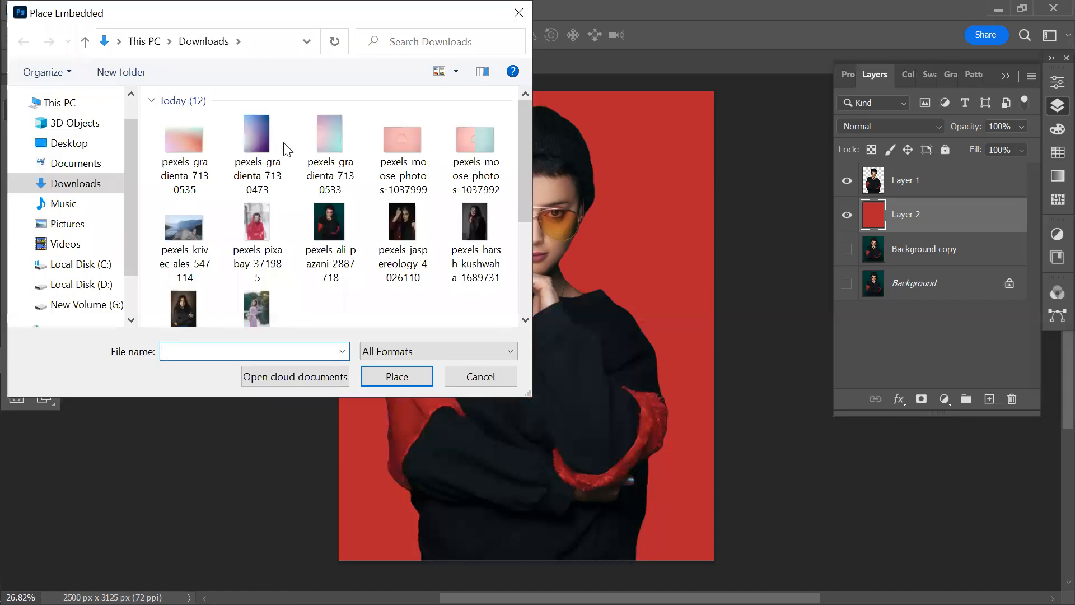
pyautogui.click(267, 129)
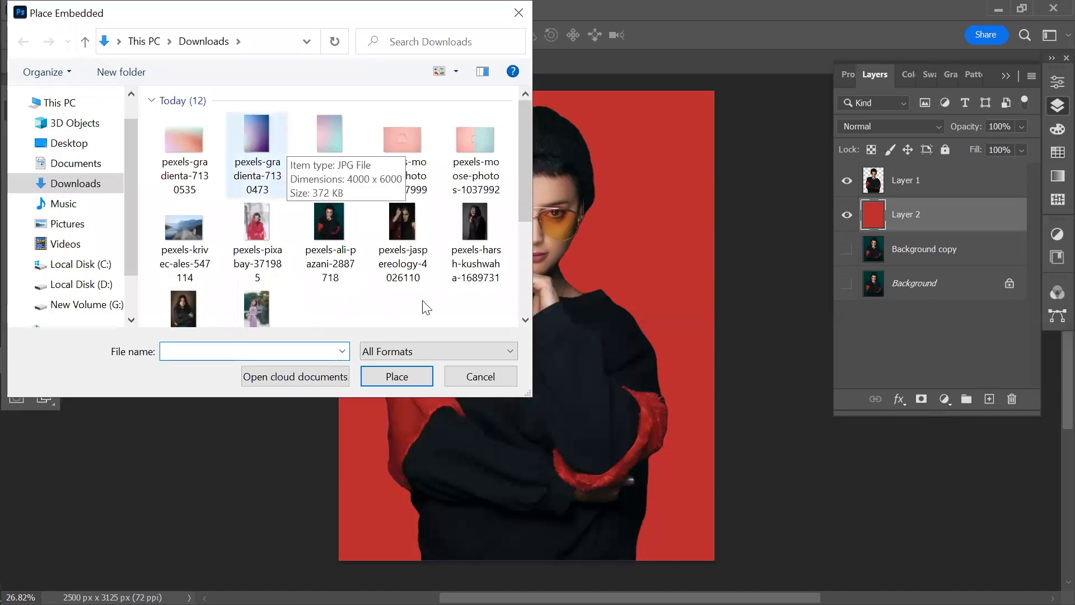
pyautogui.click(391, 376)
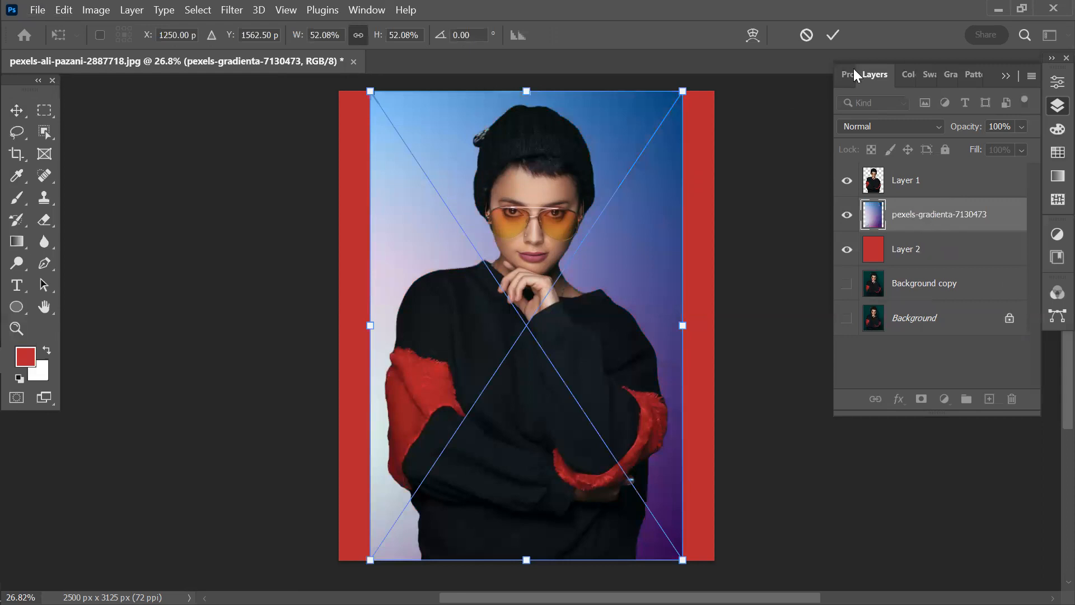
pyautogui.click(833, 36)
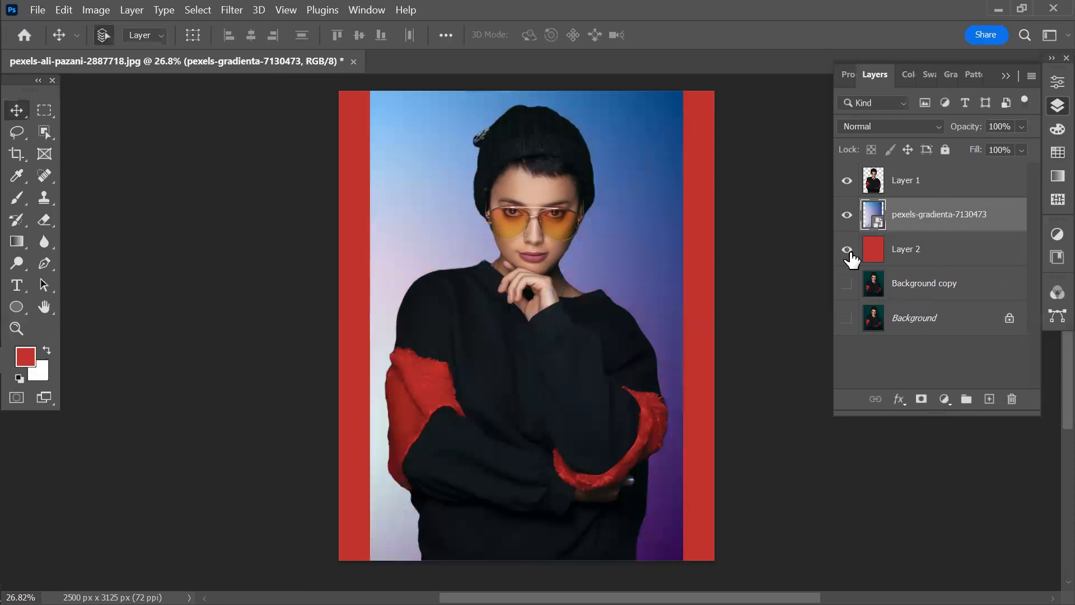
# - Hide the red backdrop layer and scale the gradient image to about 66.48% so it covers the whole canvas
pyautogui.click(847, 250)
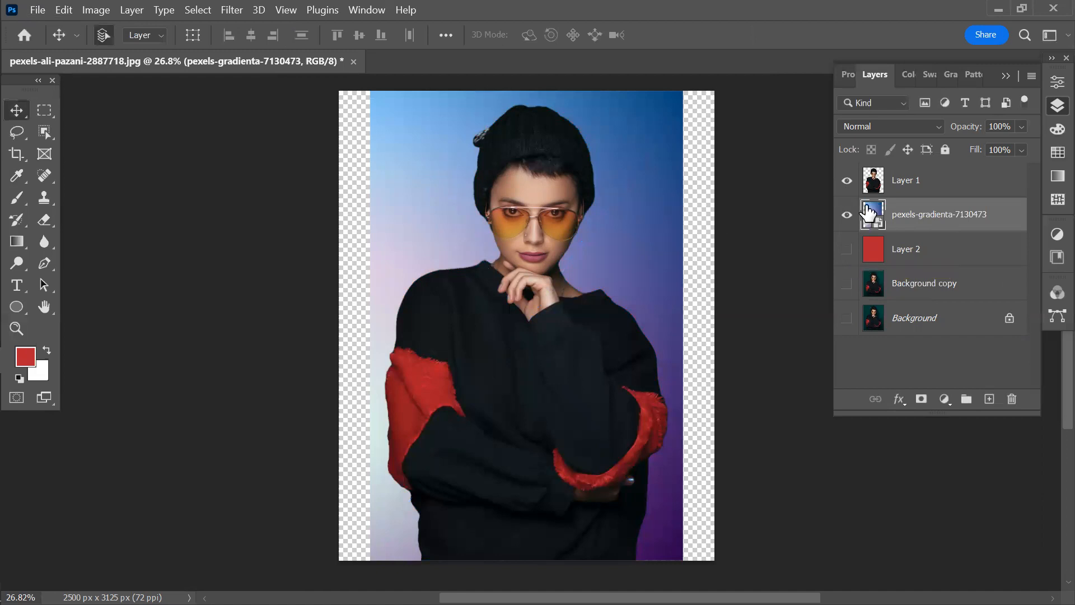
pyautogui.hotkey('ctrl', 't')
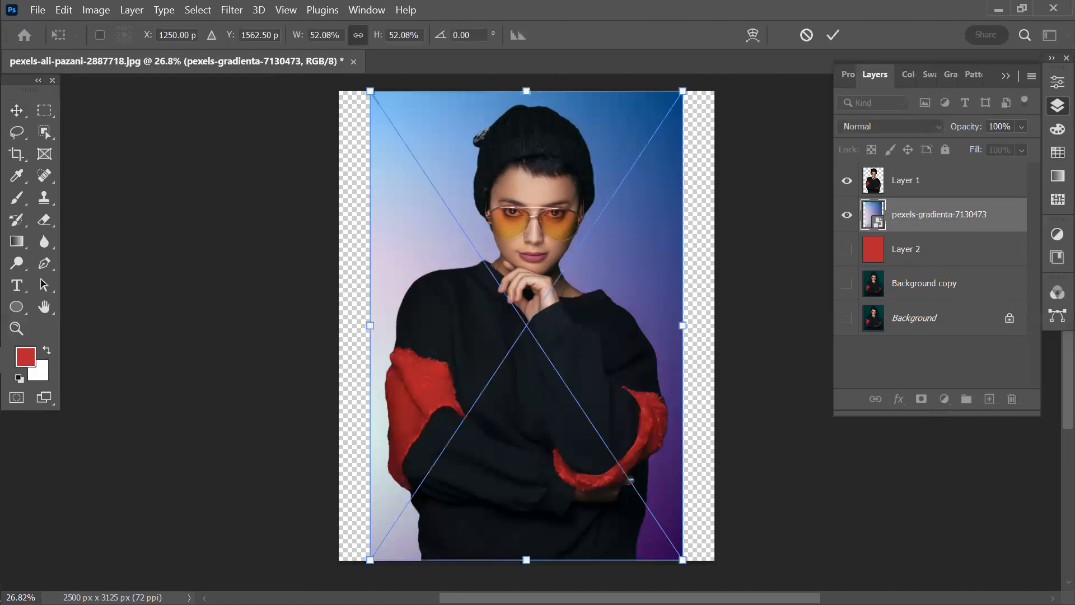
pyautogui.moveTo(680, 560); pyautogui.dragTo(730, 594)
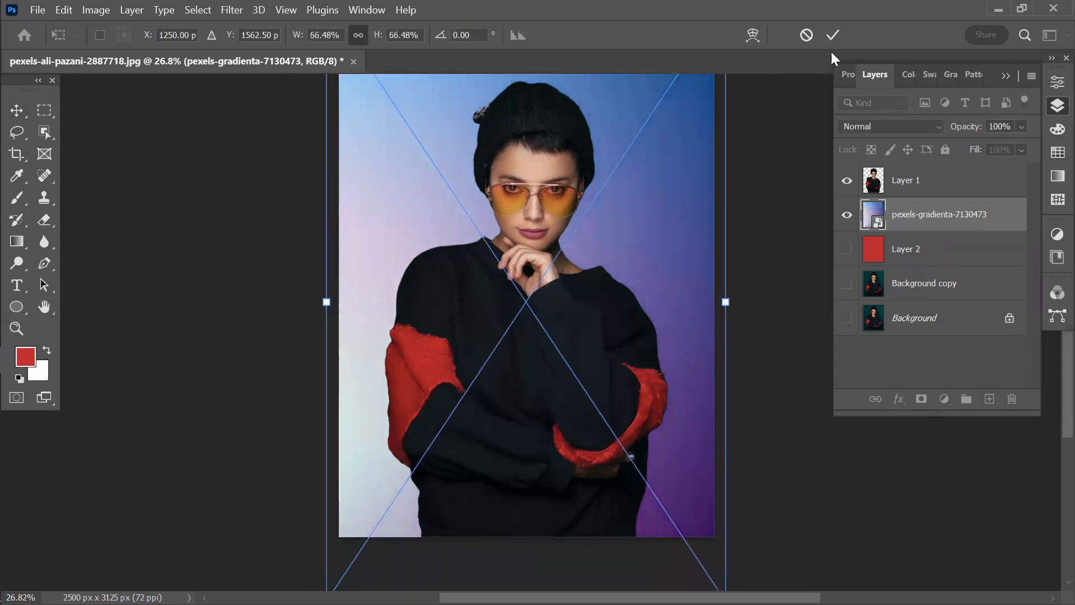
pyautogui.click(833, 35)
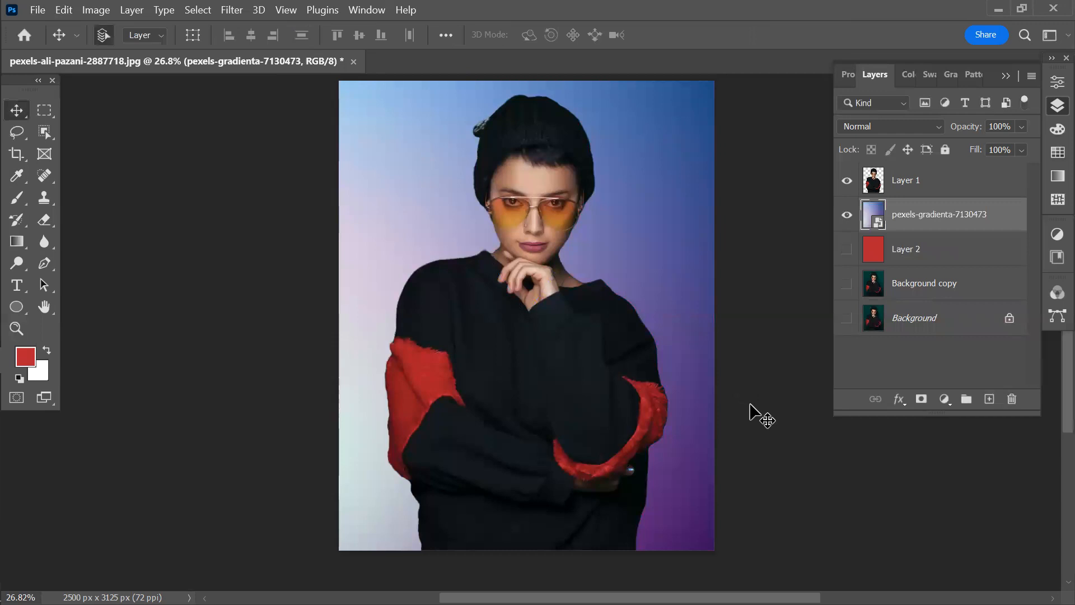
# - Hide the figure cutout and gradient layers, and show and select the Background copy layer
pyautogui.scroll(1, 754, 413)
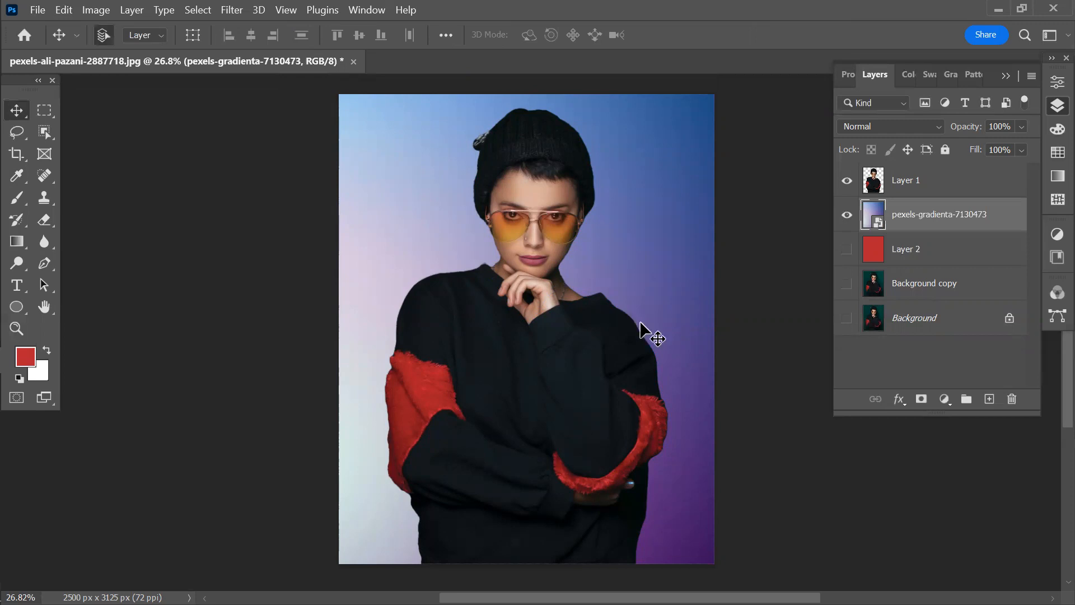
pyautogui.scroll(1, 496, 335)
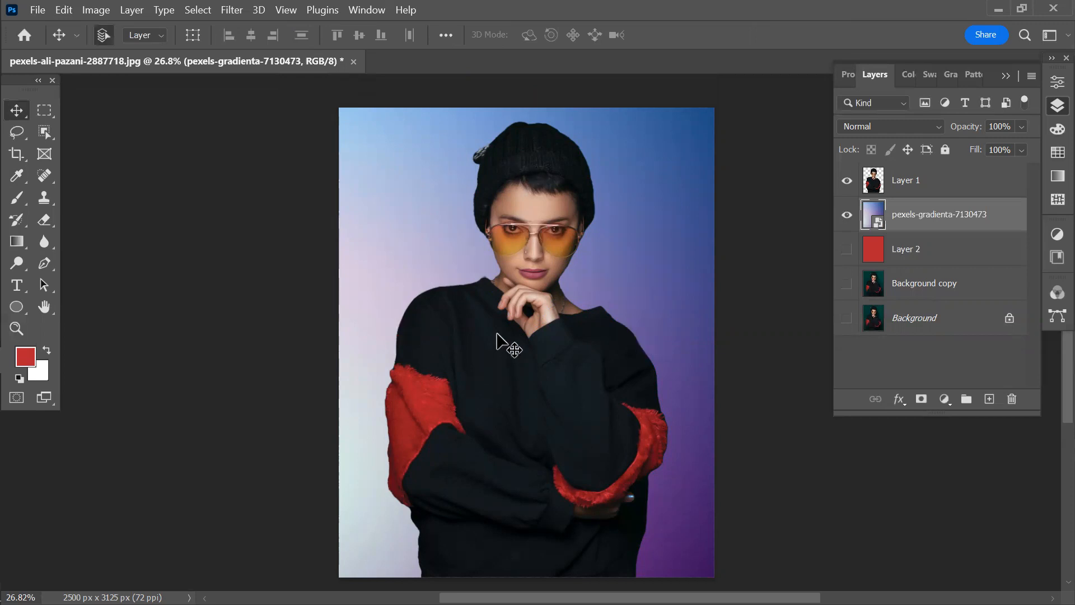
pyautogui.scroll(-1, 507, 336)
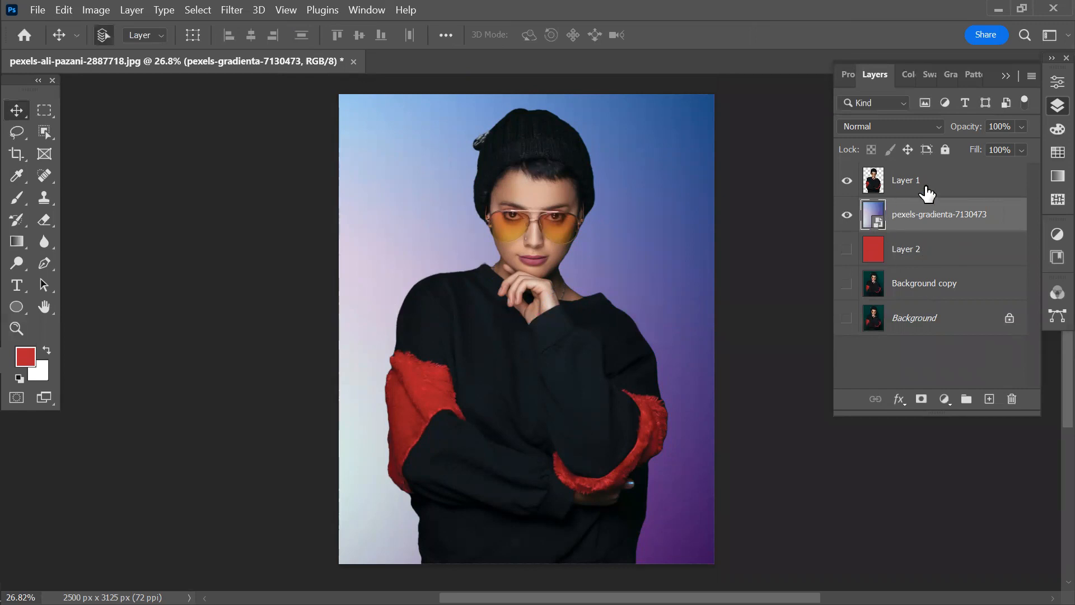
pyautogui.moveTo(848, 180); pyautogui.dragTo(860, 286)
pyautogui.click(846, 283)
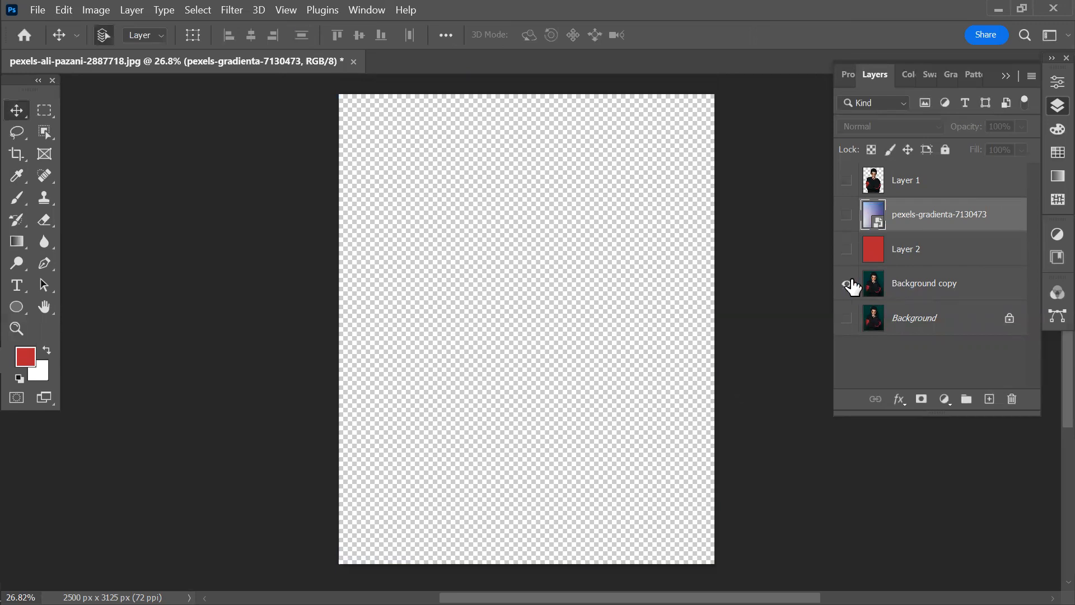
pyautogui.click(914, 286)
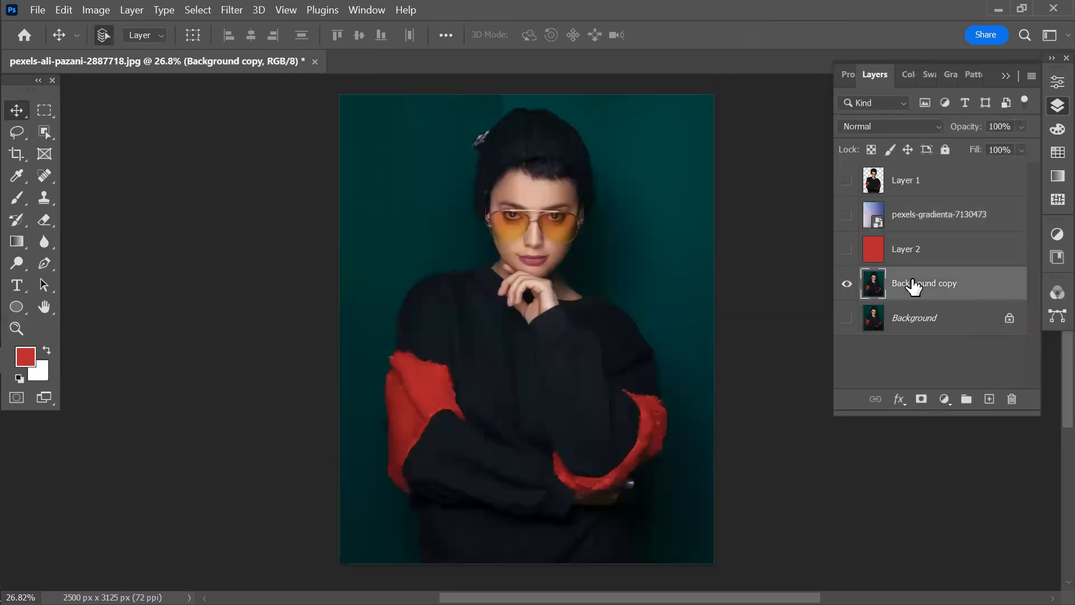